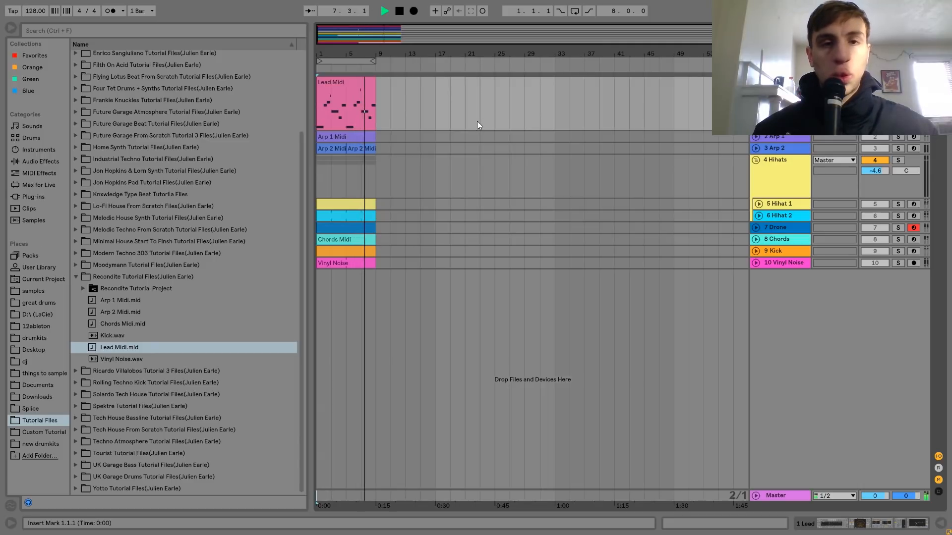
Open the Lead Midi clip and examine its opening notes one by one, from F3 through C4, C#4 and D#4 to A#3
left_click(367, 88)
double_click(367, 88)
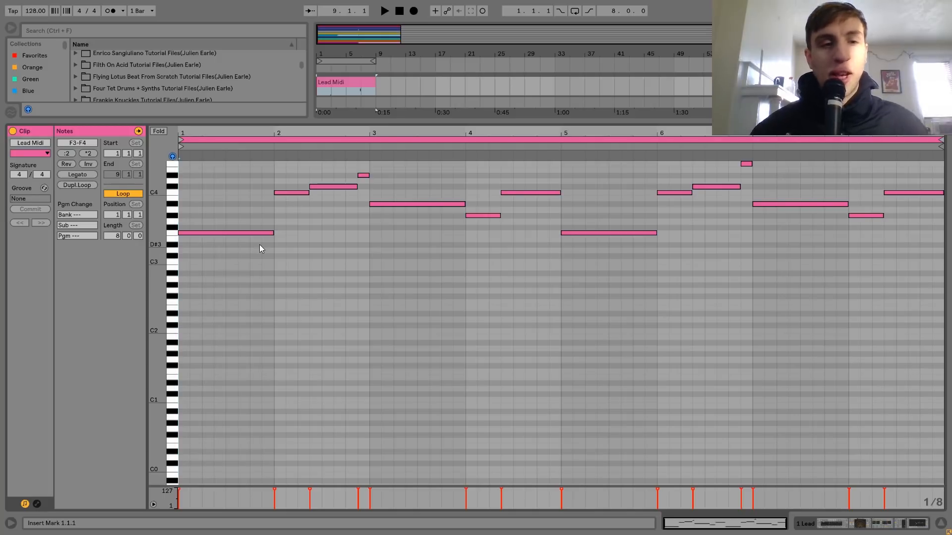
left_click(252, 233)
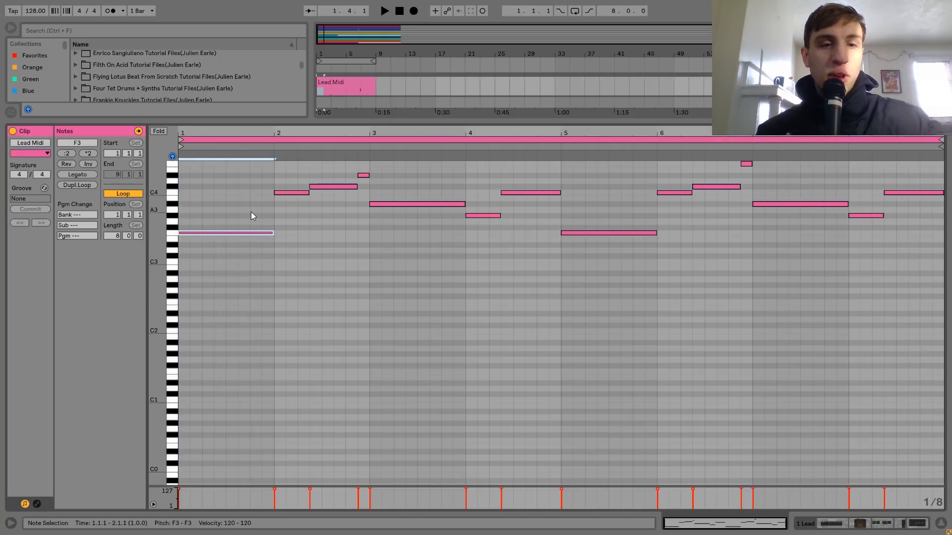
left_click(288, 210)
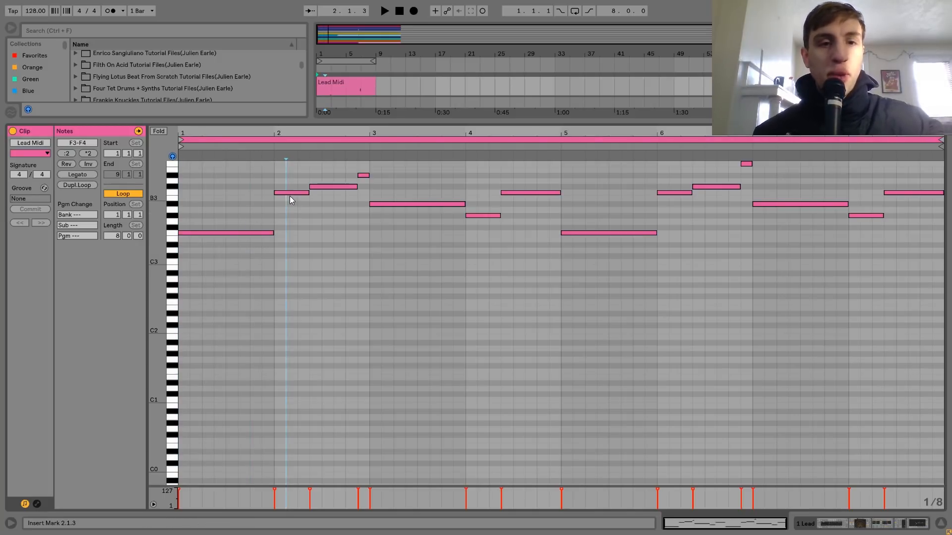
left_click(293, 193)
left_click(326, 187)
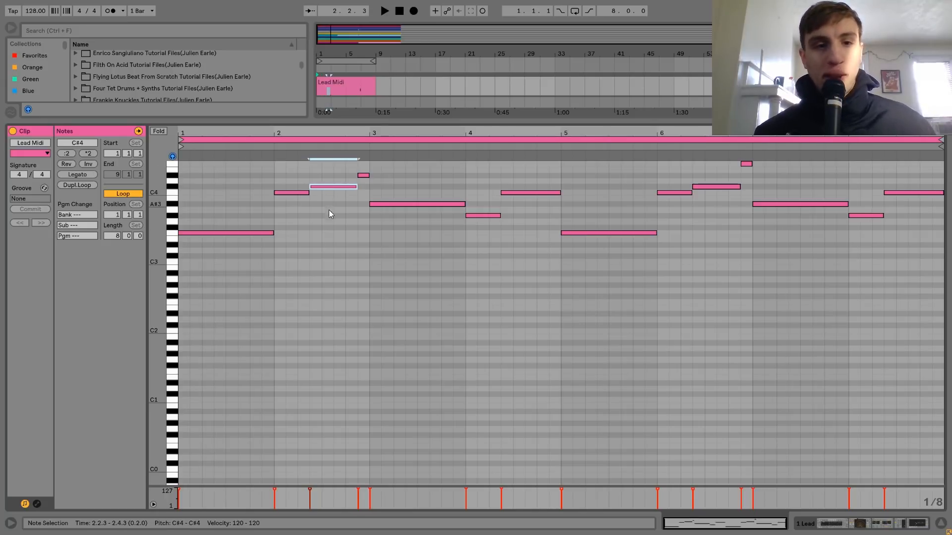
left_click(365, 176)
left_click(386, 205)
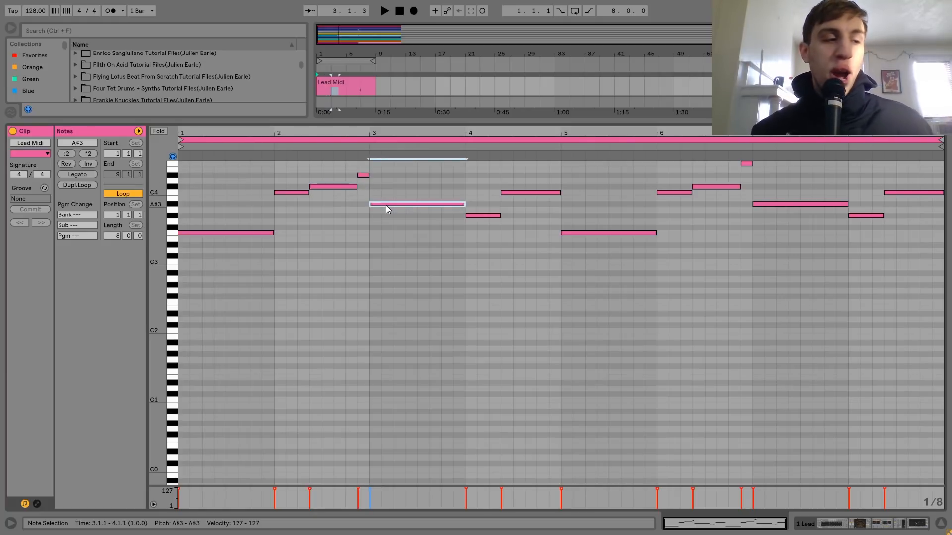
Play the opening bars of the lead melody in two passes, stopping after each
key("space")
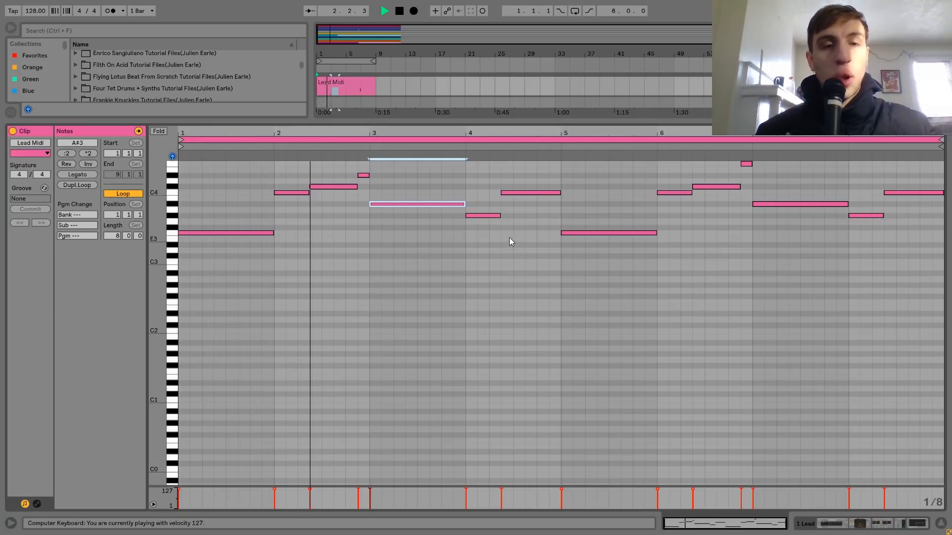
key("space")
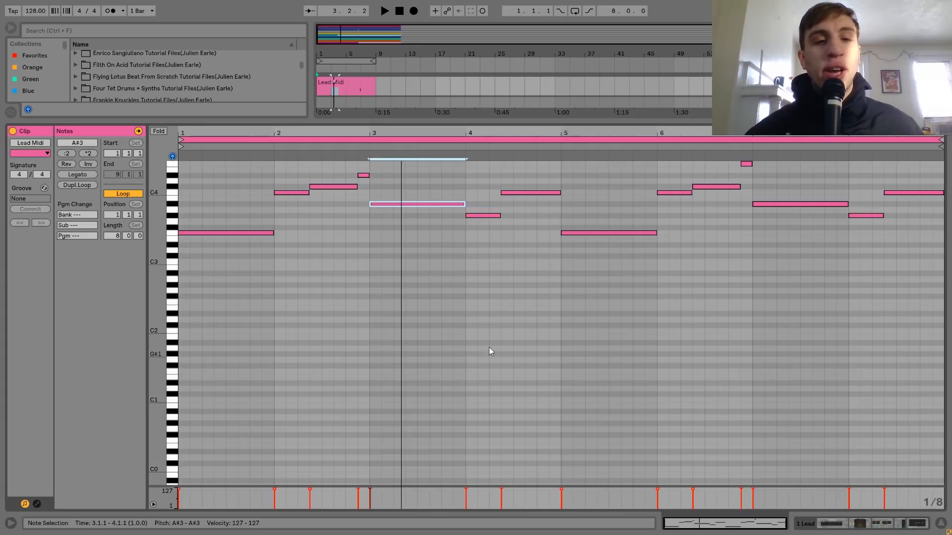
key("space")
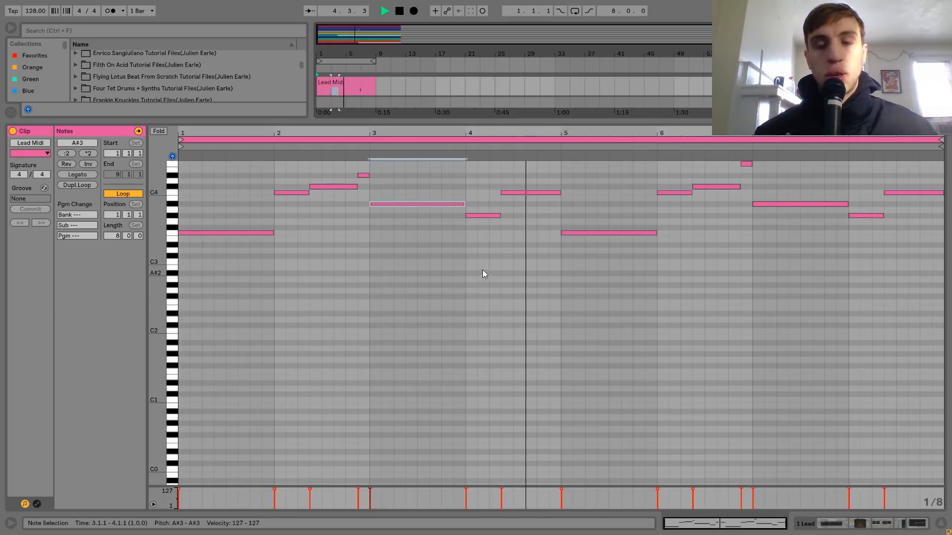
key("space")
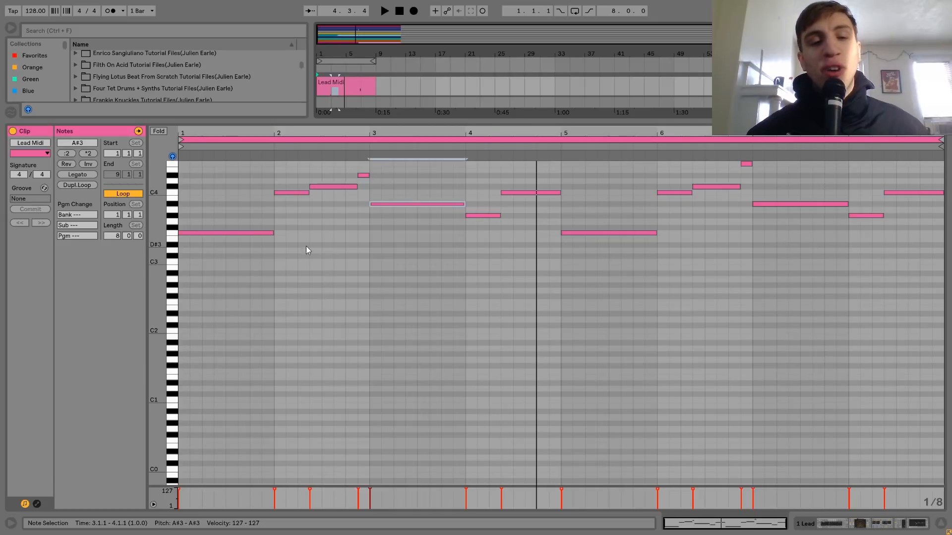
Examine the long F3 note in bar 1 and the long A#3 note in bar 3, and audition the melody from there
left_click(250, 233)
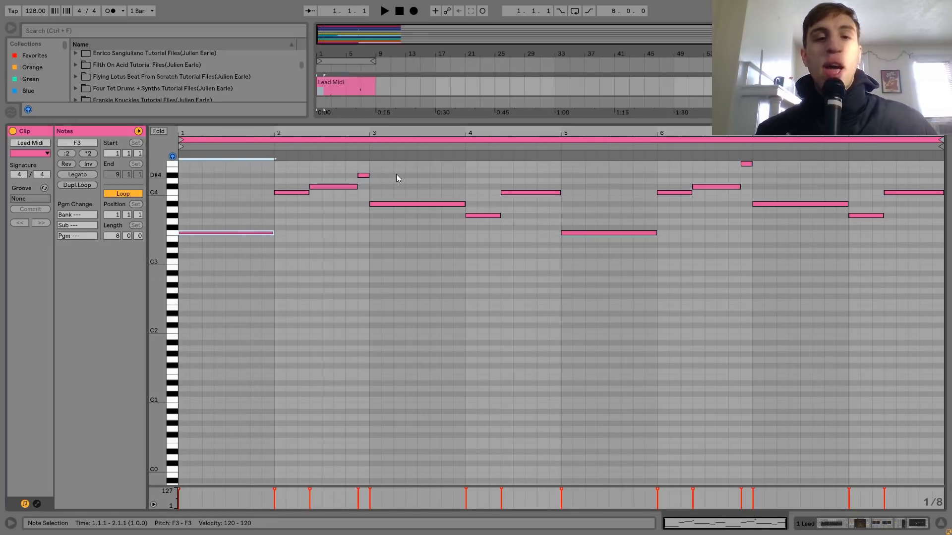
left_click(407, 204)
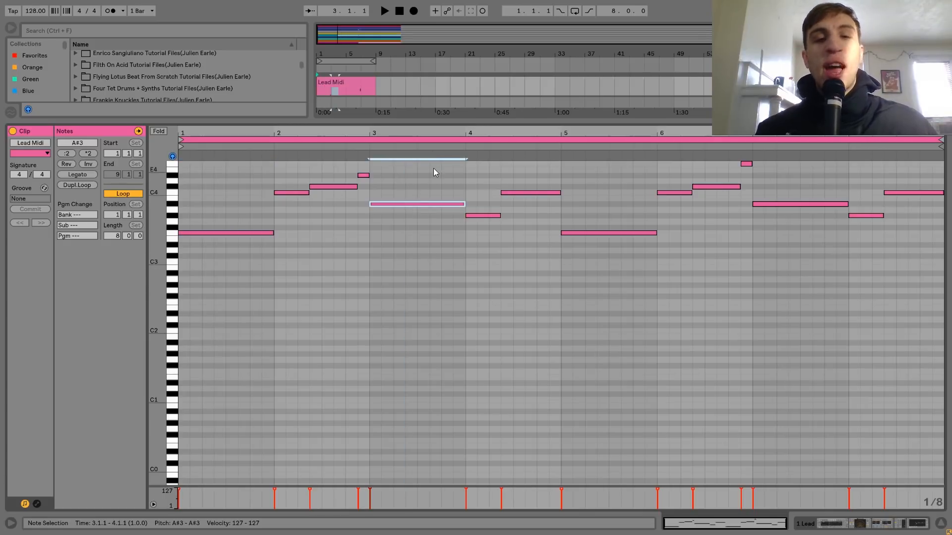
key("space")
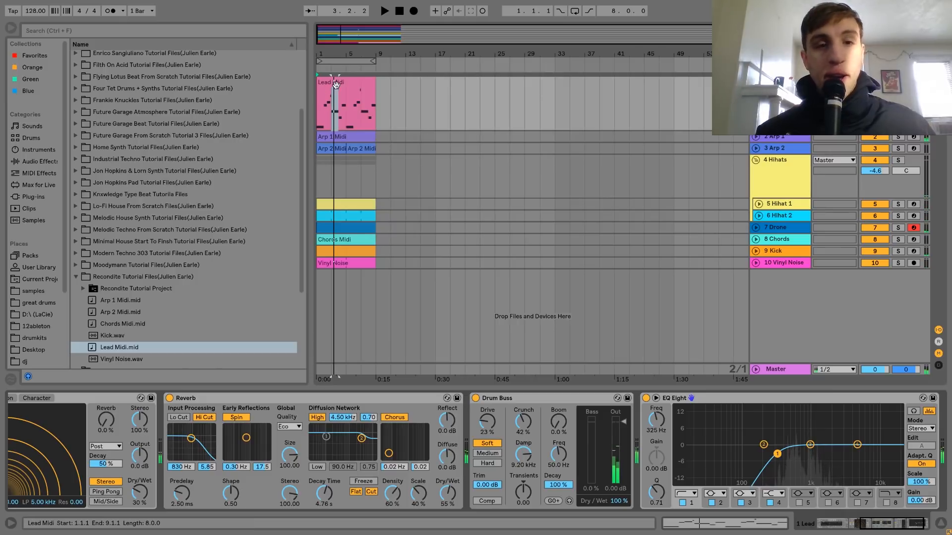
Inspect the Lead track's Analog synth: both oscillators, the first filter and its envelope, the first amp envelope, and the global vibrato settings
left_click(328, 105)
scroll(329, 492, "up", 8)
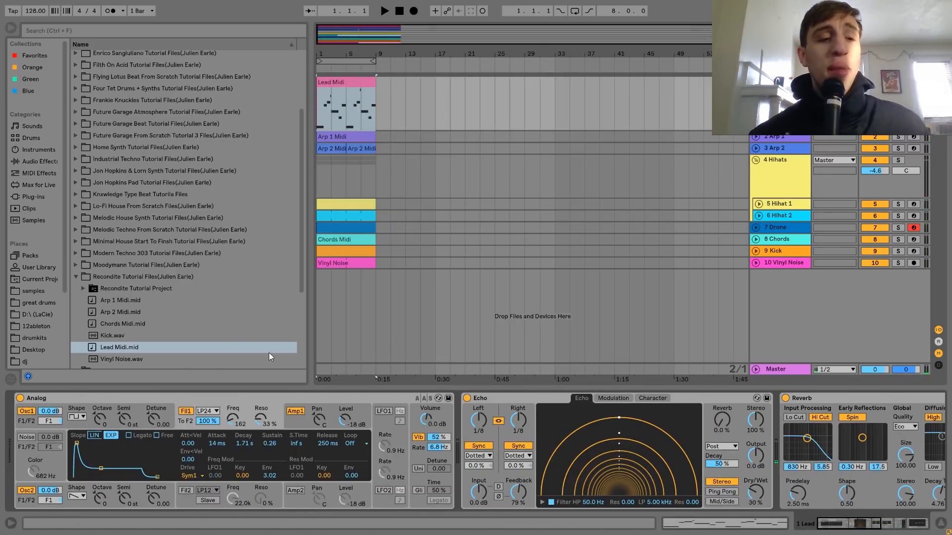
left_click(74, 426)
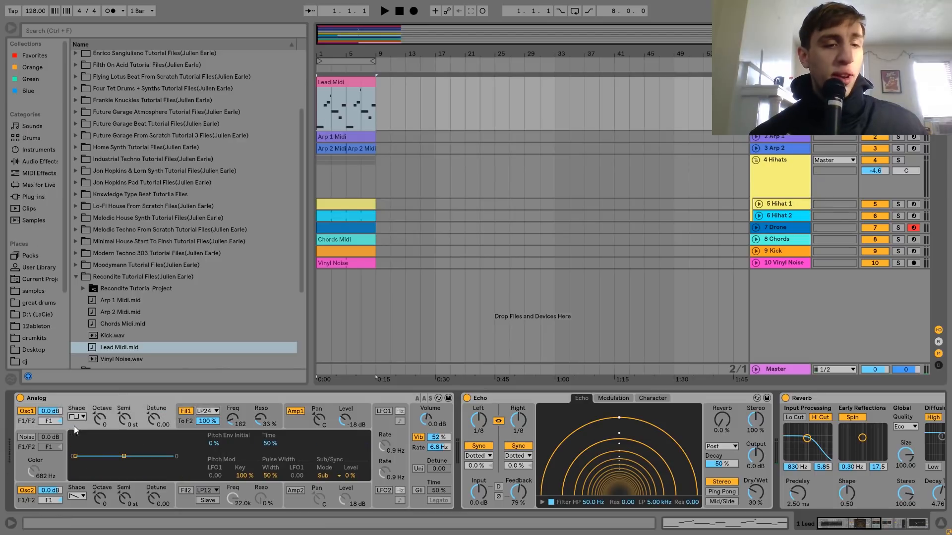
left_click(89, 487)
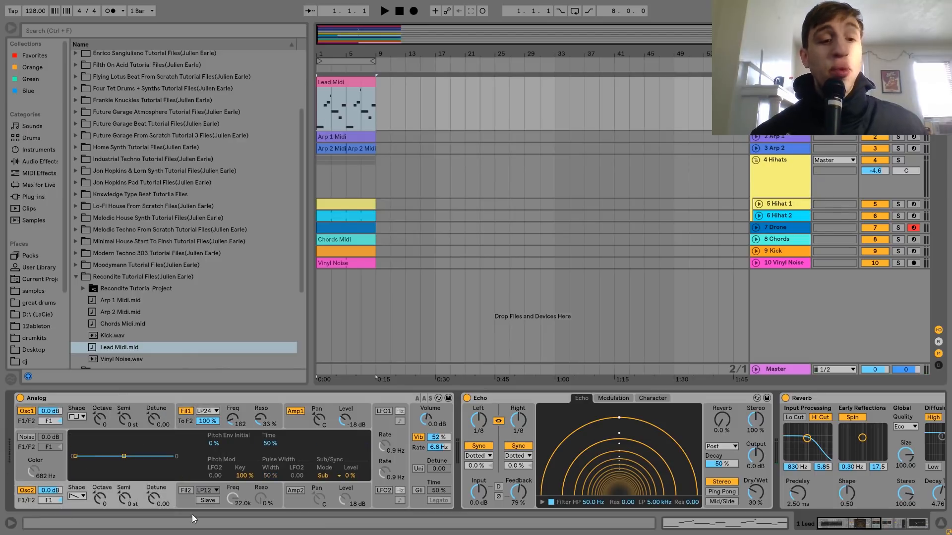
left_click(182, 428)
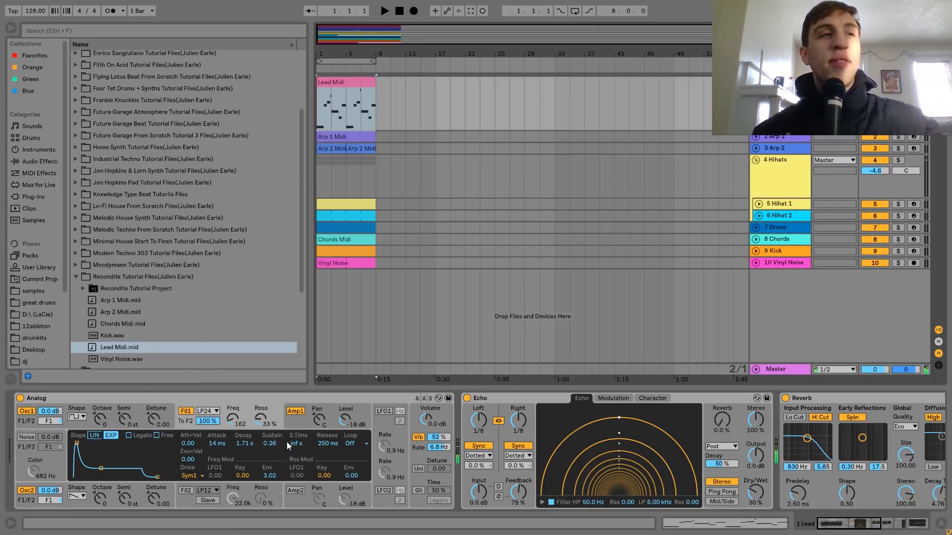
left_click_drag(232, 419, 232, 400)
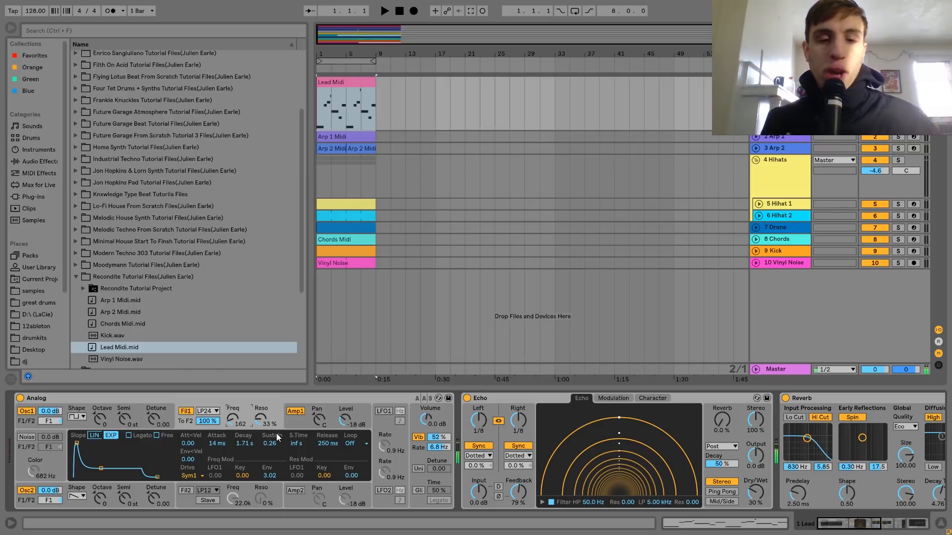
left_click(296, 419)
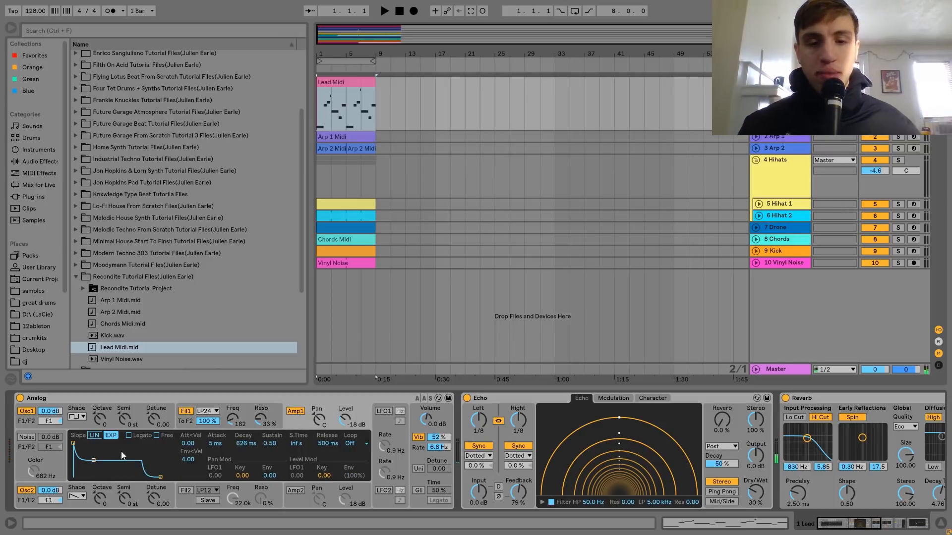
left_click(415, 448)
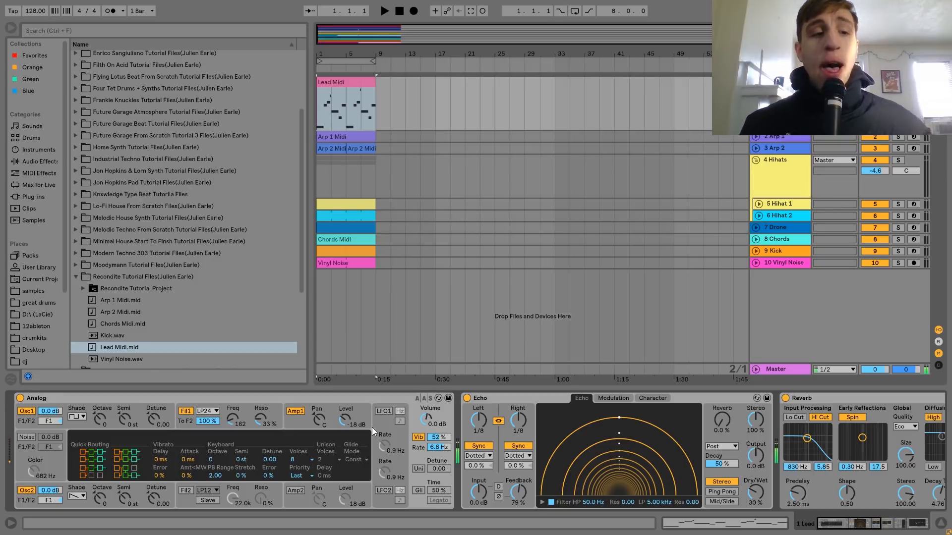
Review the Echo and Reverb settings that follow Analog in the Lead track's device chain
scroll(368, 427, "right", 4)
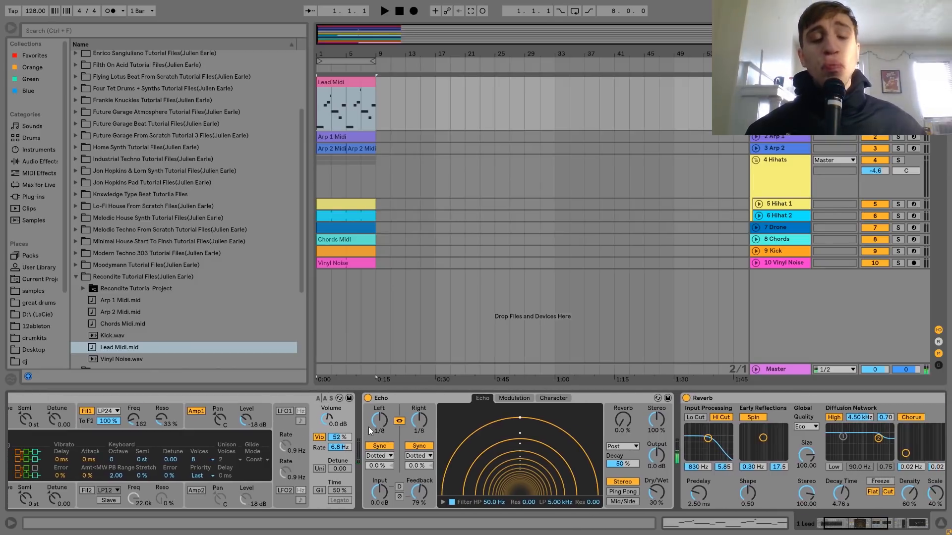
scroll(368, 427, "right", 4)
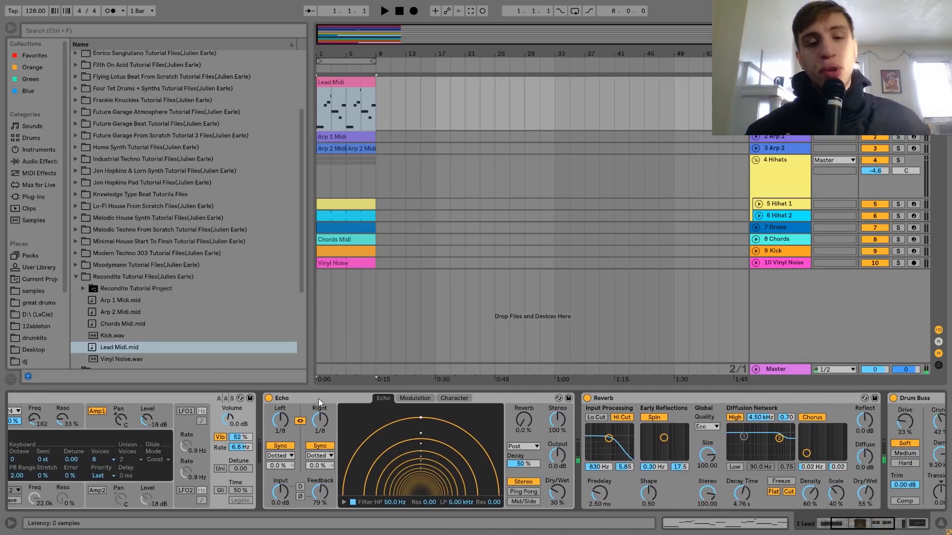
left_click(318, 398)
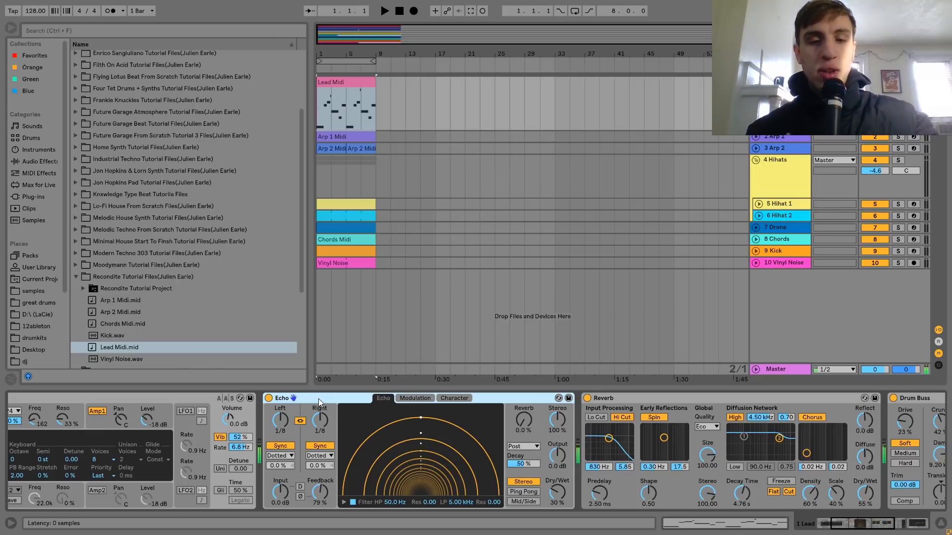
scroll(674, 433, "right", 1)
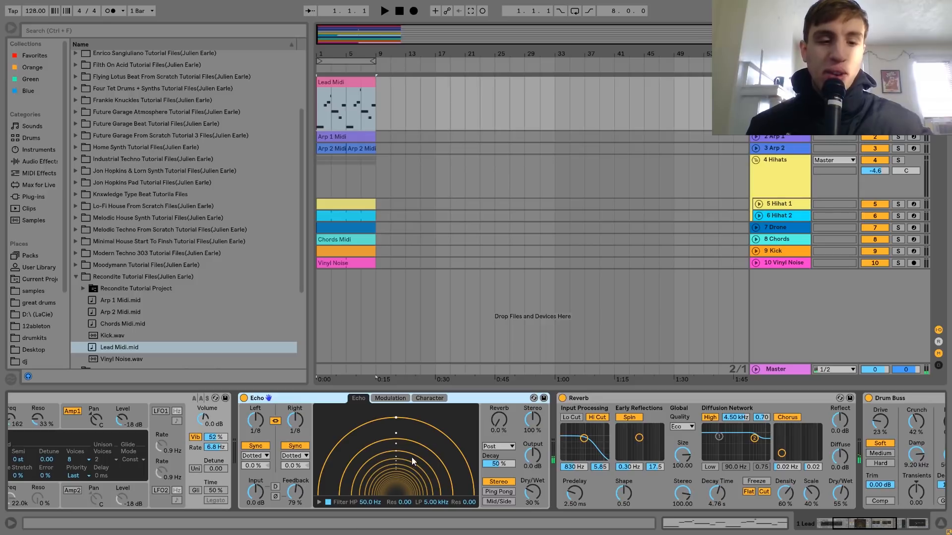
scroll(599, 492, "right", 5)
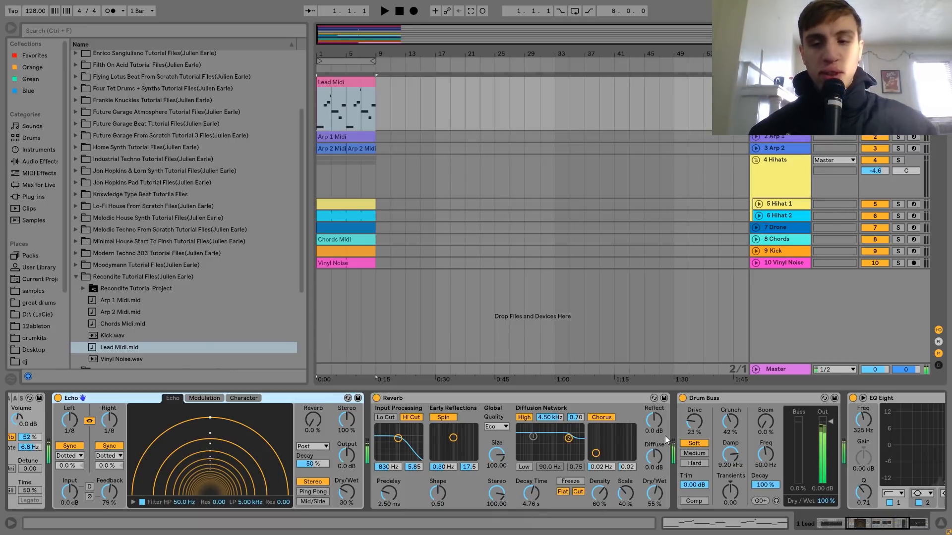
scroll(665, 436, "right", 5)
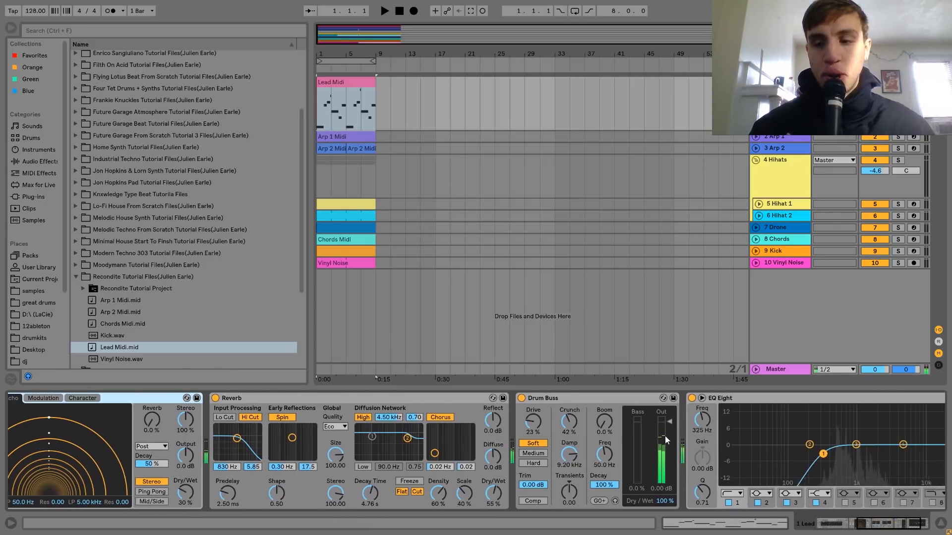
scroll(664, 436, "right", 3)
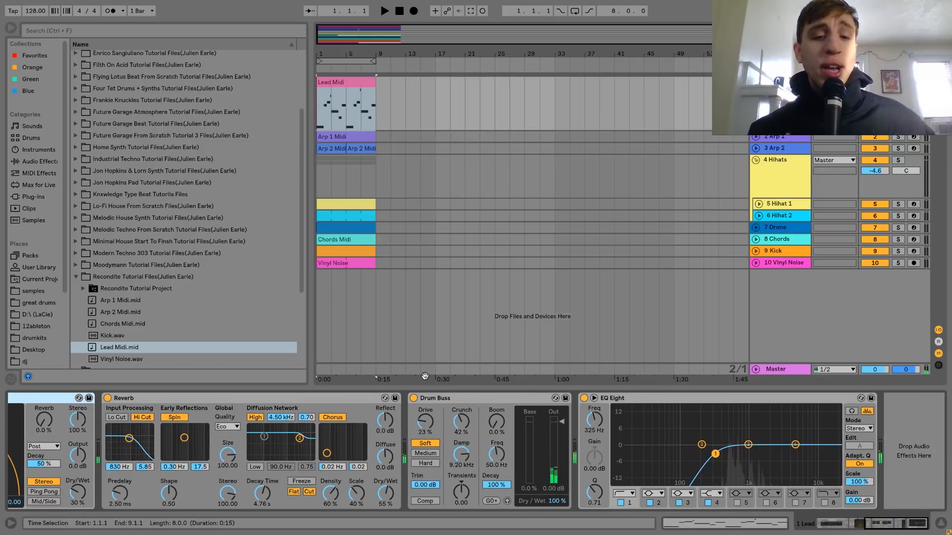
Bypass the Lead track's Drum Buss and re-enable it to compare the sound with and without it
left_click(447, 397)
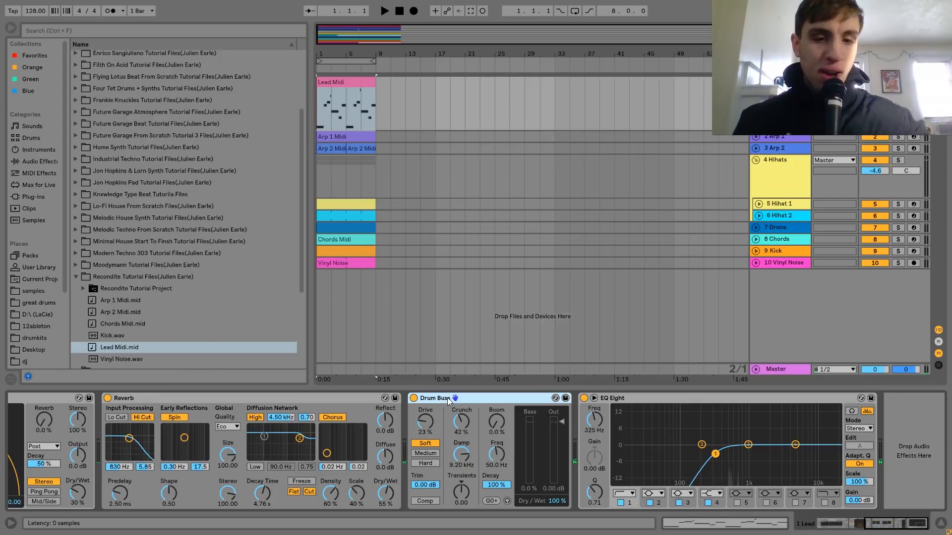
left_click(413, 399)
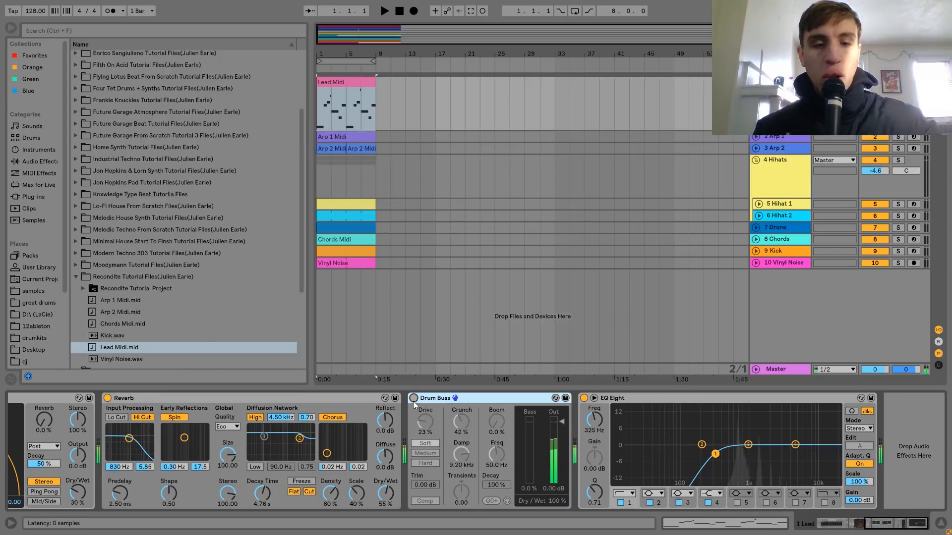
left_click(413, 399)
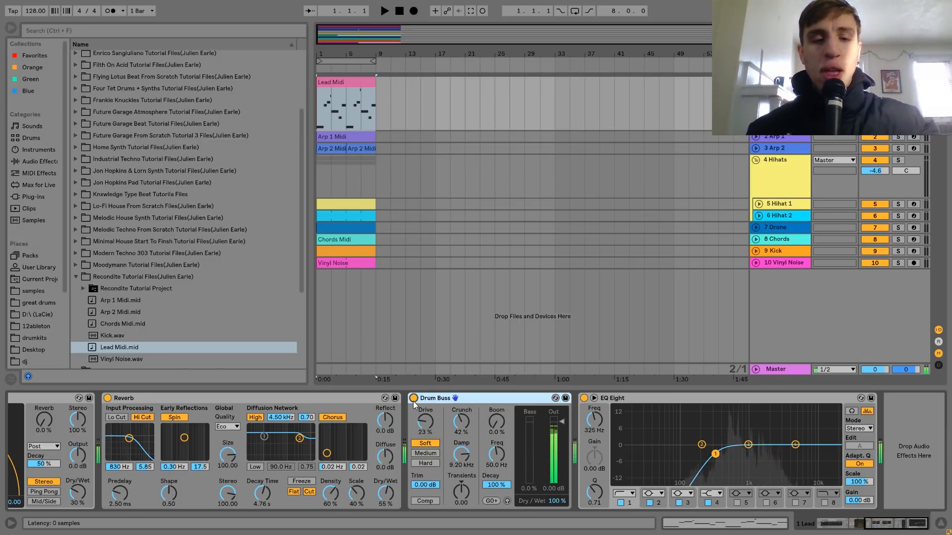
Revisit the Lead track's Reverb and Drum Buss settings and examine the low-cut curve in EQ Eight
scroll(592, 467, "left", 5)
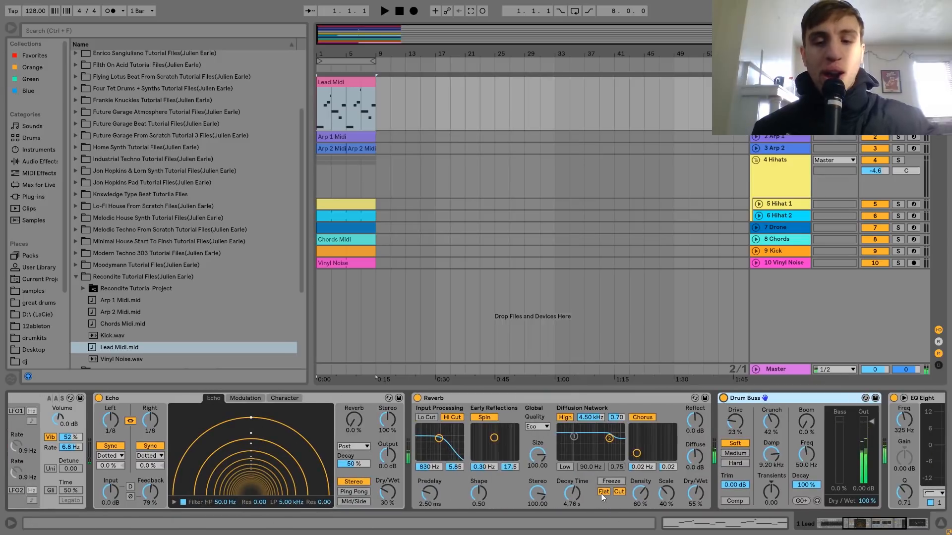
scroll(601, 493, "right", 3)
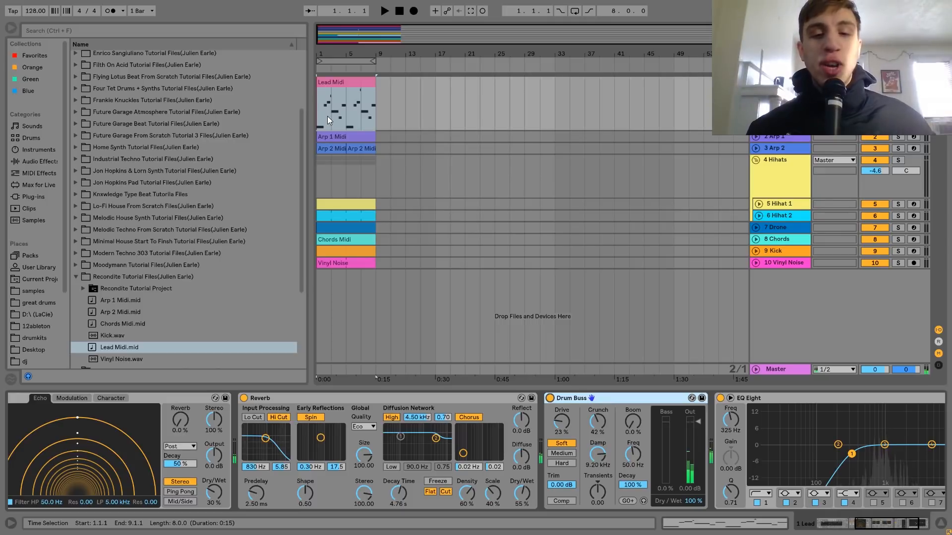
scroll(467, 416, "down", 2)
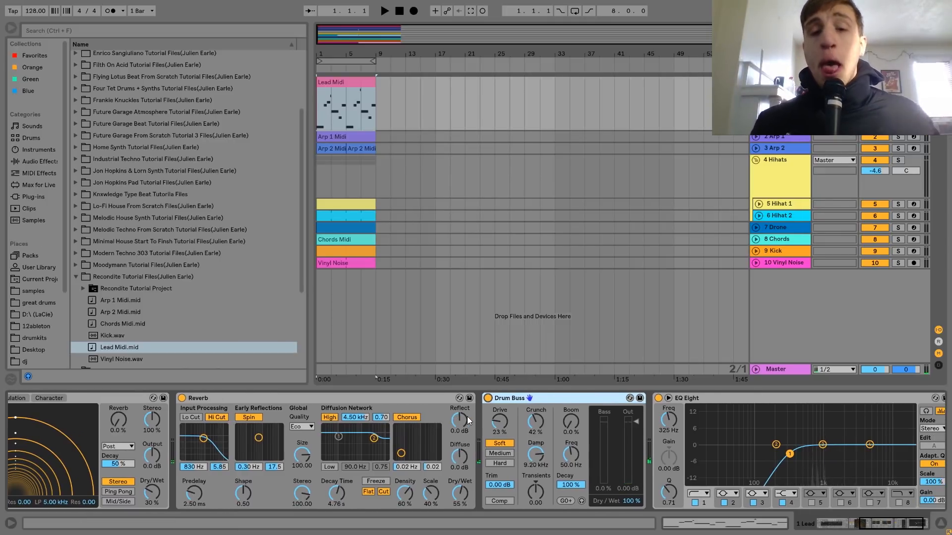
scroll(467, 417, "down", 2)
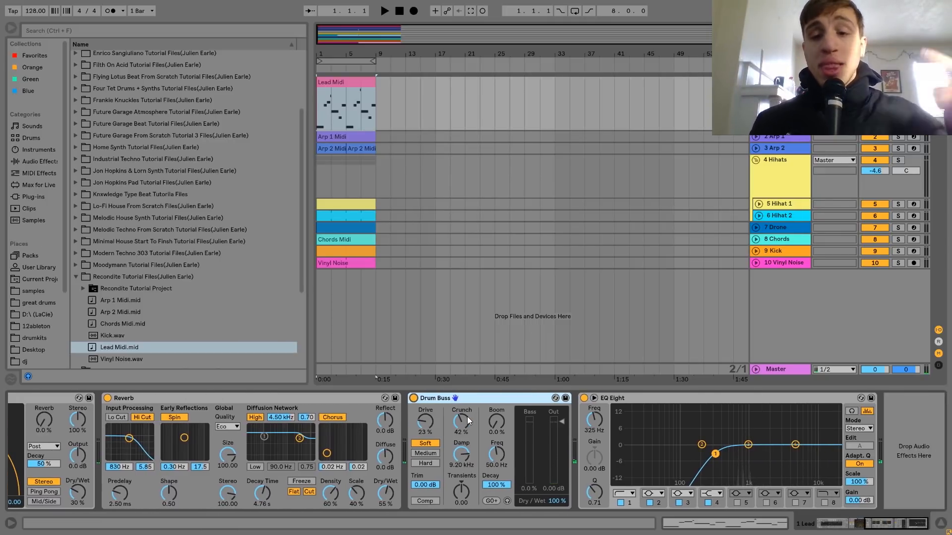
left_click(626, 400)
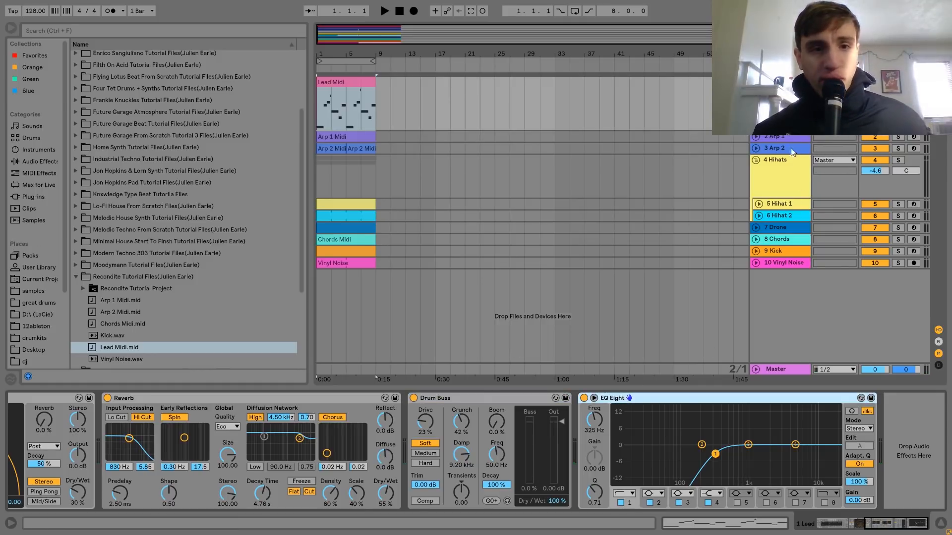
Expand and solo the Arp 1 track and play its clip from the start to hear it alone
left_click(769, 137)
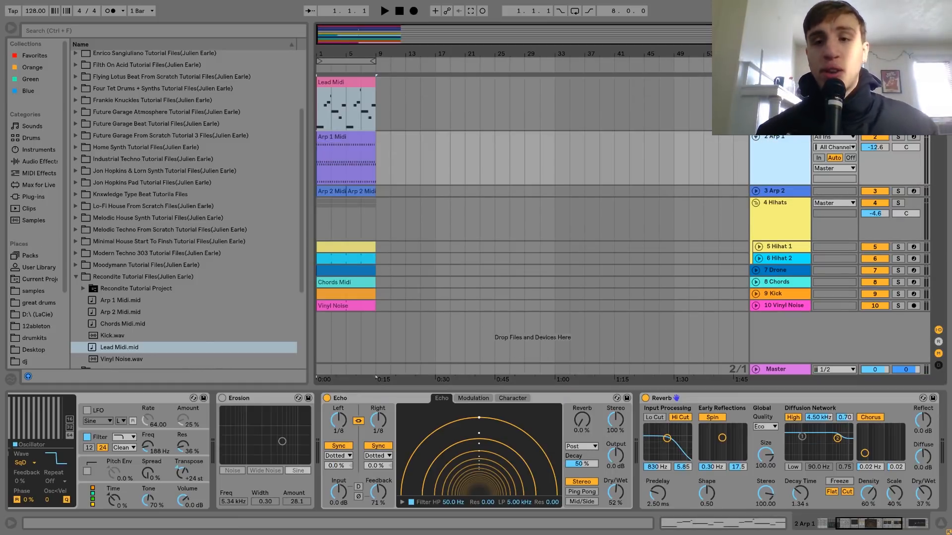
left_click(898, 138)
left_click(333, 138)
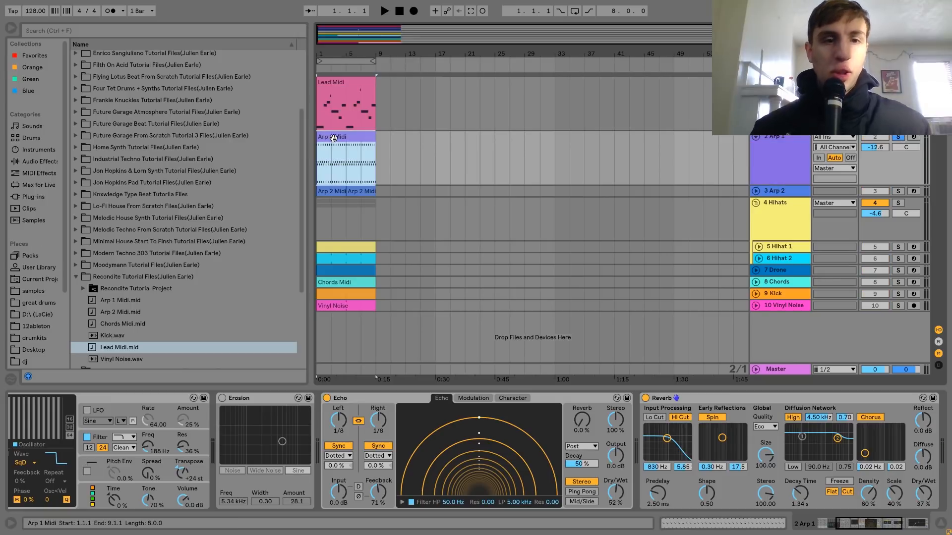
key("space")
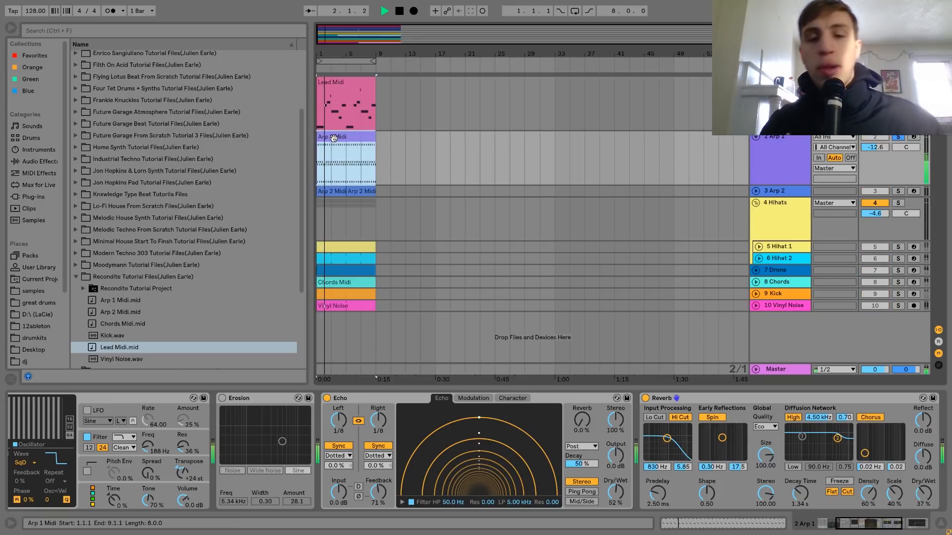
key("space")
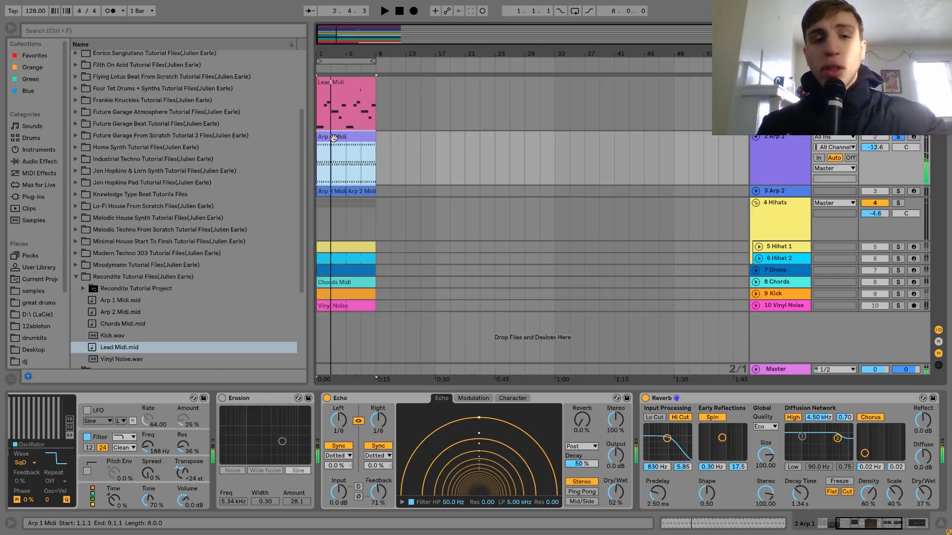
Open the Arp 1 clip's notes and highlight the F3, C4, G#4 and C#4 rows in turn to examine the pattern, and play it
double_click(335, 138)
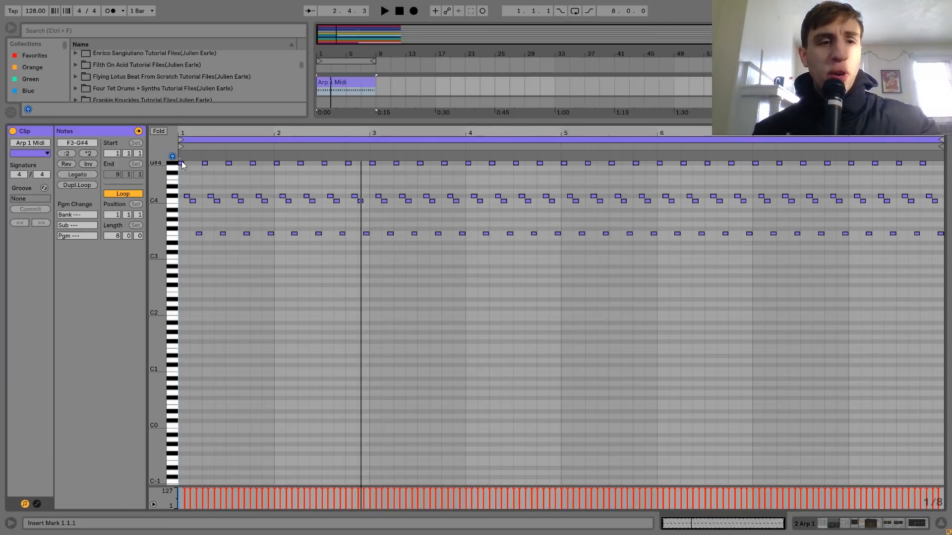
scroll(173, 178, "up", 3)
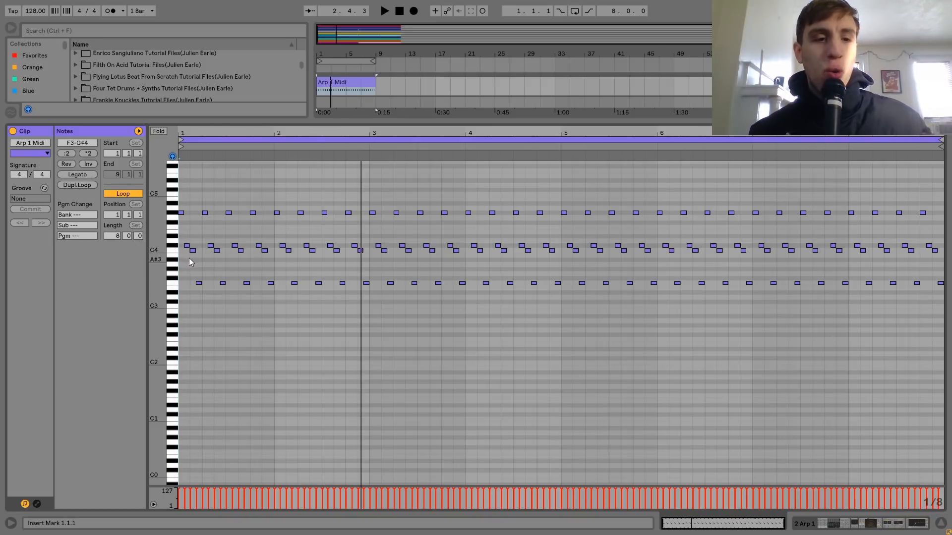
left_click(175, 288)
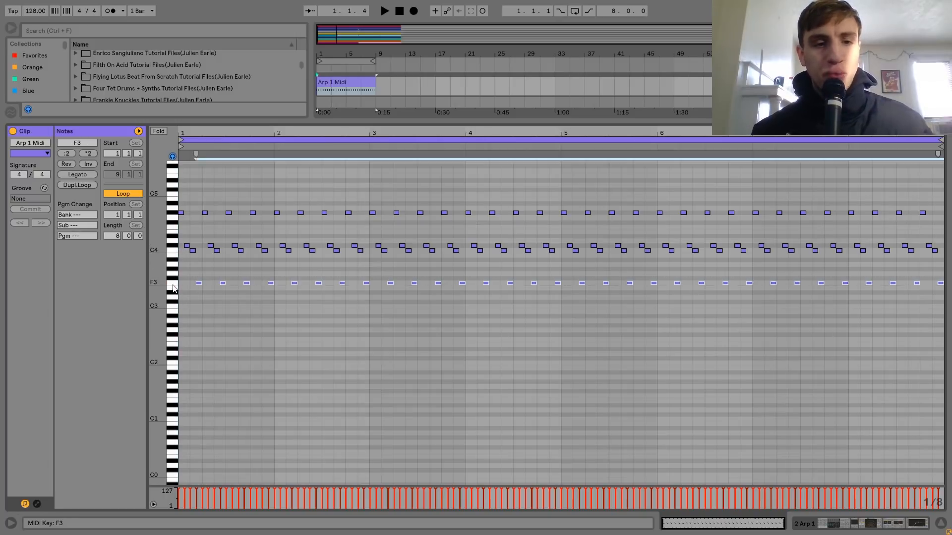
left_click(176, 252)
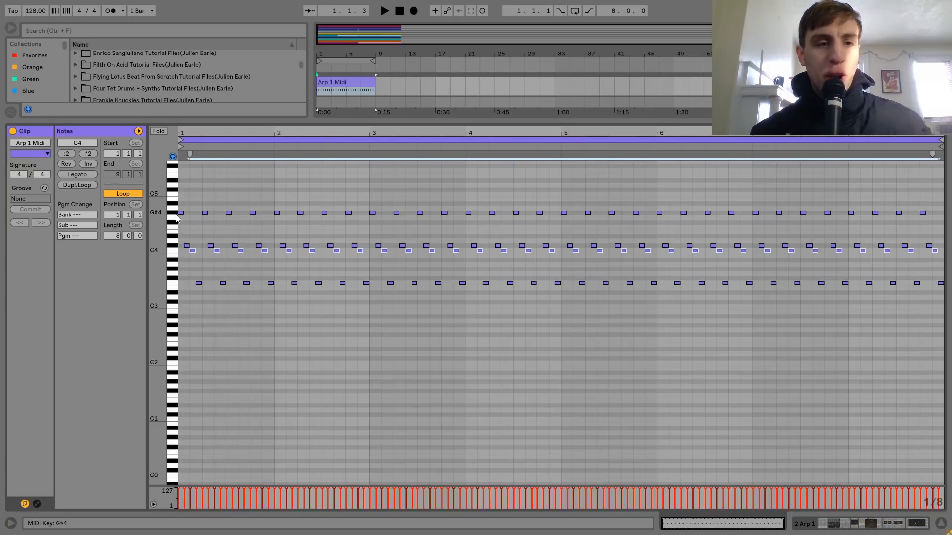
left_click(176, 215)
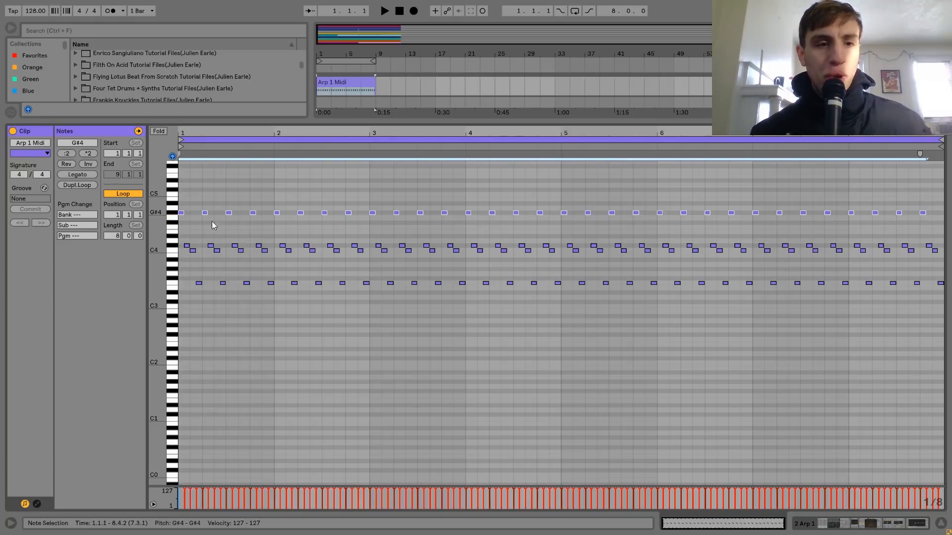
left_click(174, 246)
key("space")
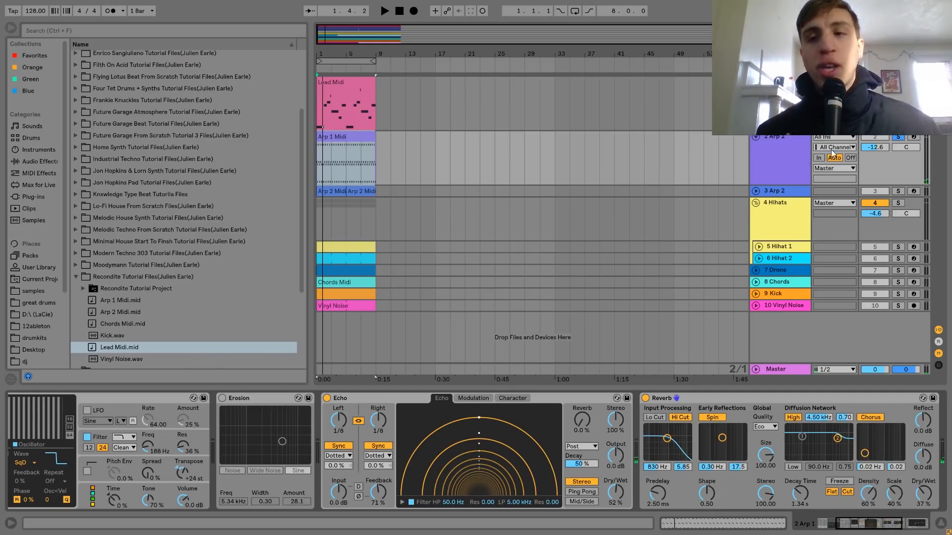
Unsolo Arp 1 and play the full arrangement to hear the arp among the other tracks
left_click(897, 137)
key("space")
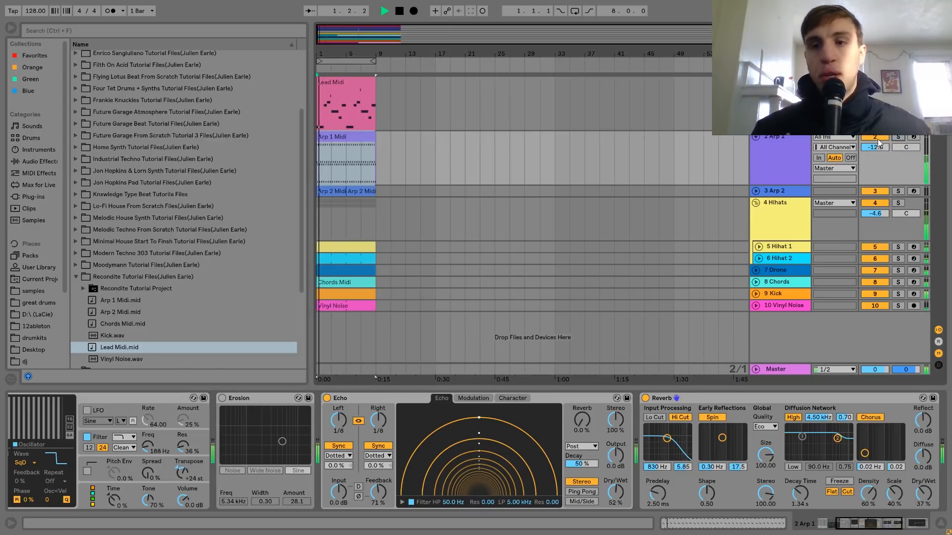
left_click_drag(878, 143, 878, 147)
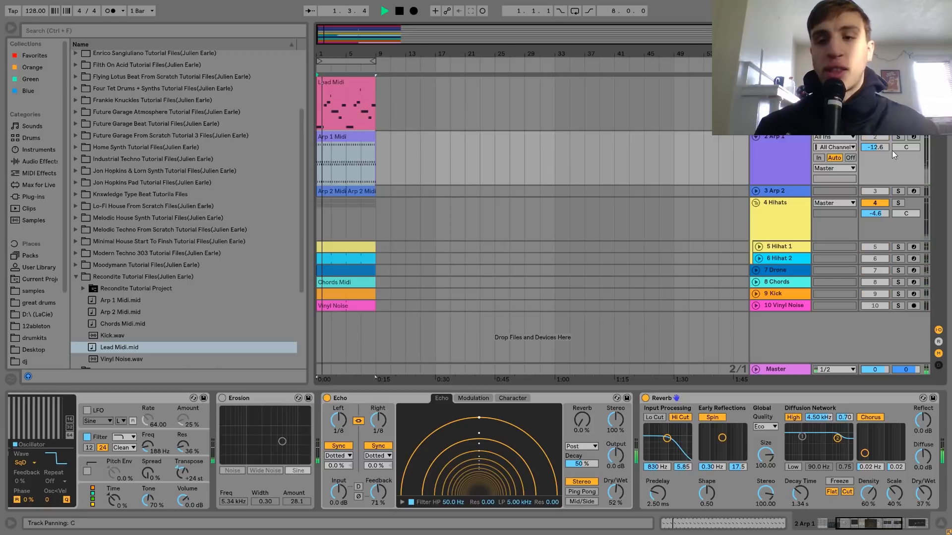
Solo and expand the Arp 2 track, listen to it alone, and stop playback
left_click(898, 191)
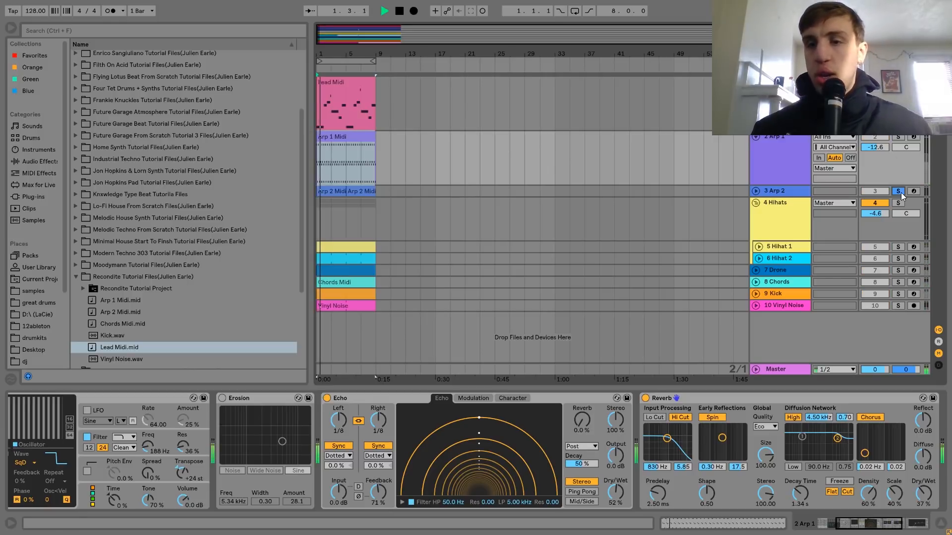
left_click(756, 192)
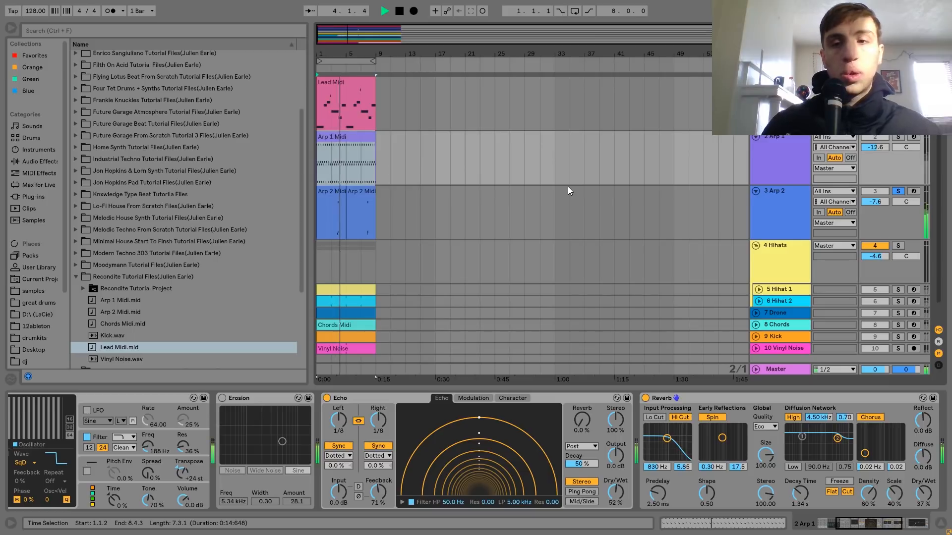
key("space")
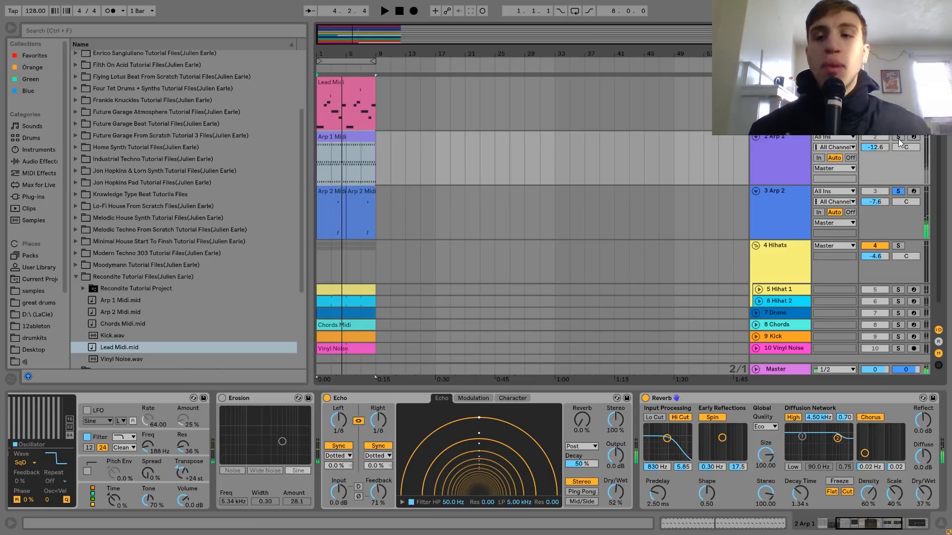
Solo Arp 1 together with the Drone and Chords tracks and play the combination
left_click(899, 138)
left_click(807, 151)
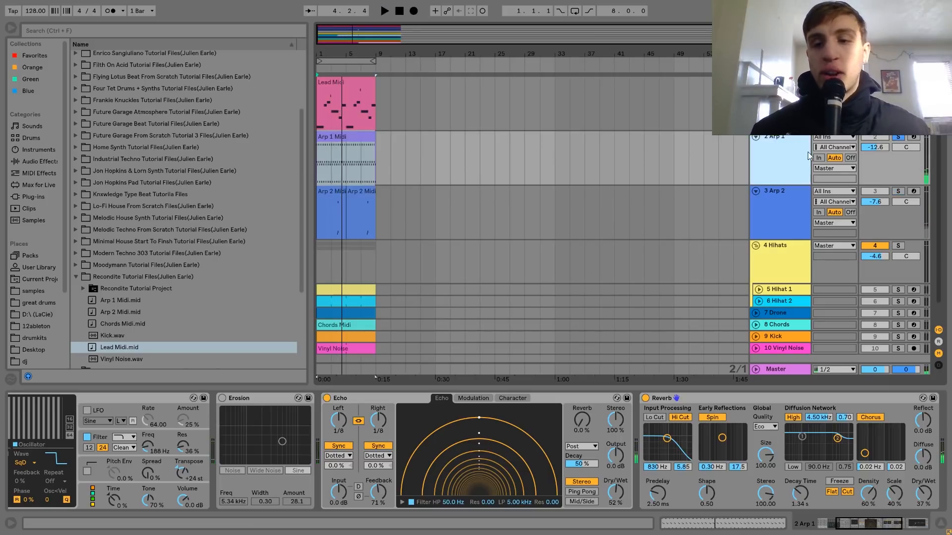
left_click(898, 313, "ctrl")
left_click(898, 324, "ctrl")
key("space")
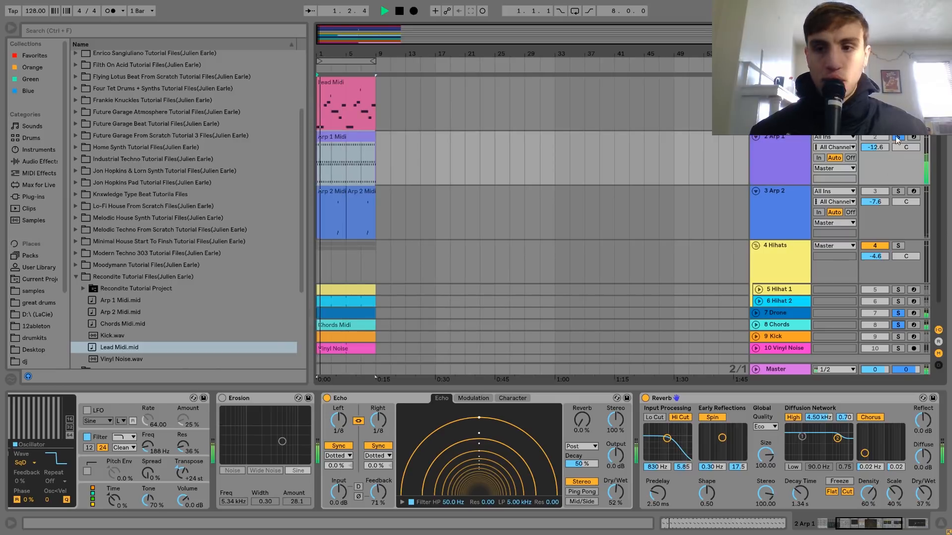
Take Drone and Chords out of solo so only Arp 1 is heard, and stop playback
left_click(898, 313, "ctrl")
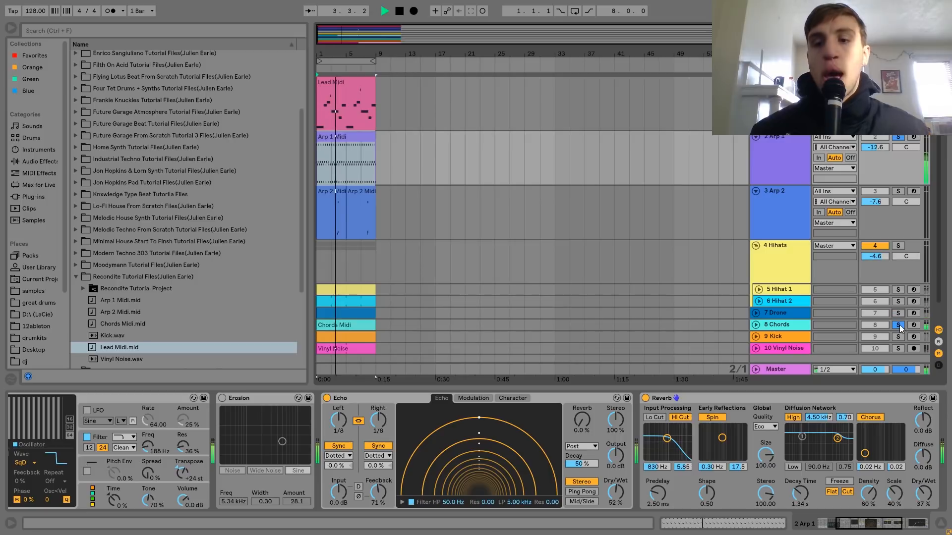
left_click(898, 325, "ctrl")
left_click(787, 160)
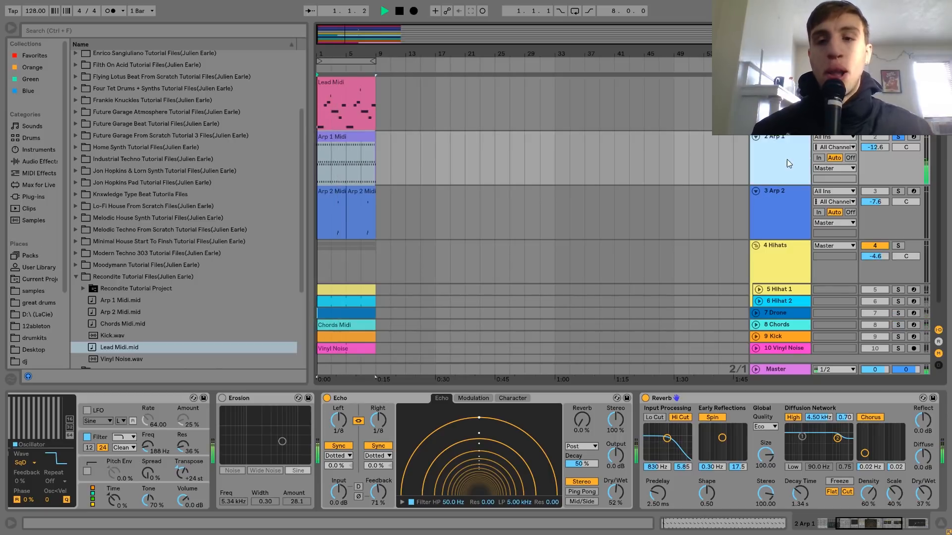
key("space")
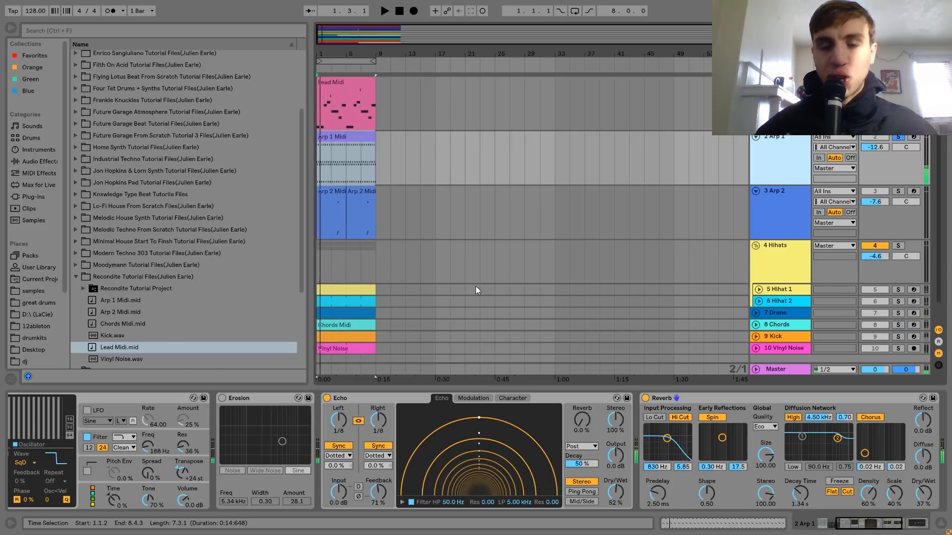
Loop the Arp 1 clip's range and inspect its Operator oscillator, filter and filter envelope settings
left_click(343, 136)
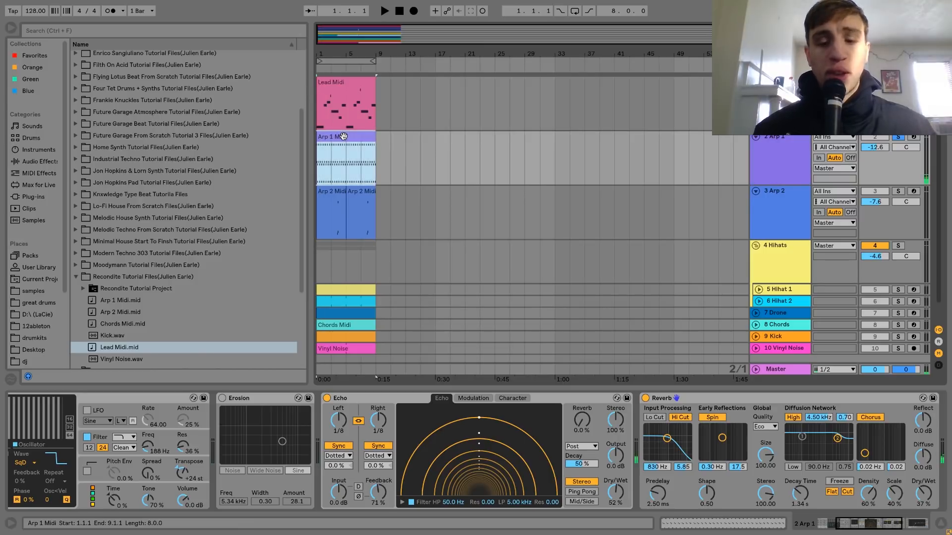
key("ctrl+l")
scroll(133, 499, "up", 5)
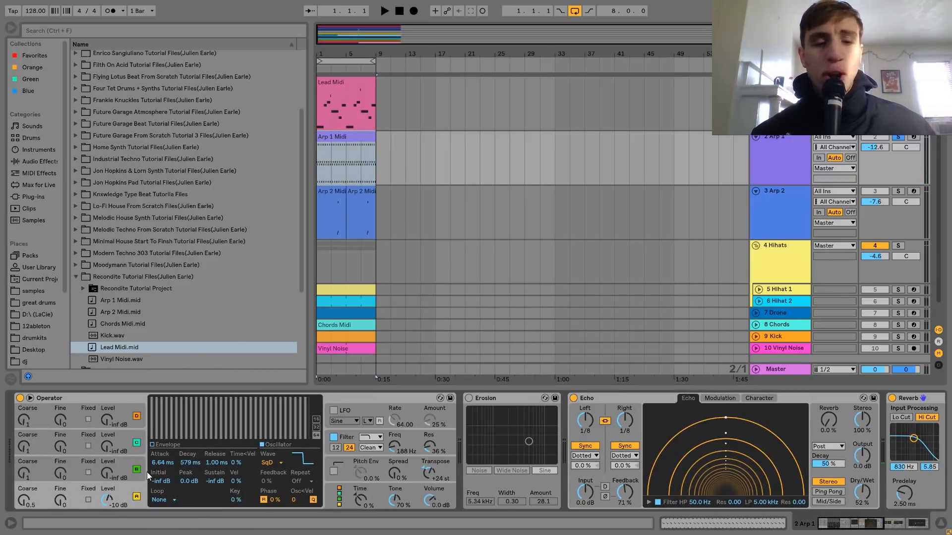
left_click(347, 432)
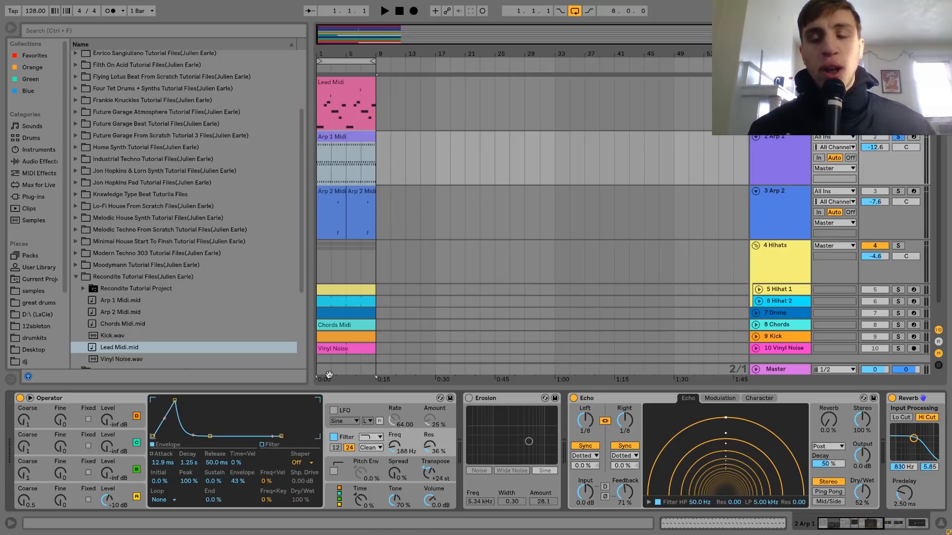
Arm the Arp 1 track and delete the Erosion effect from its device chain during playback
left_click(914, 138)
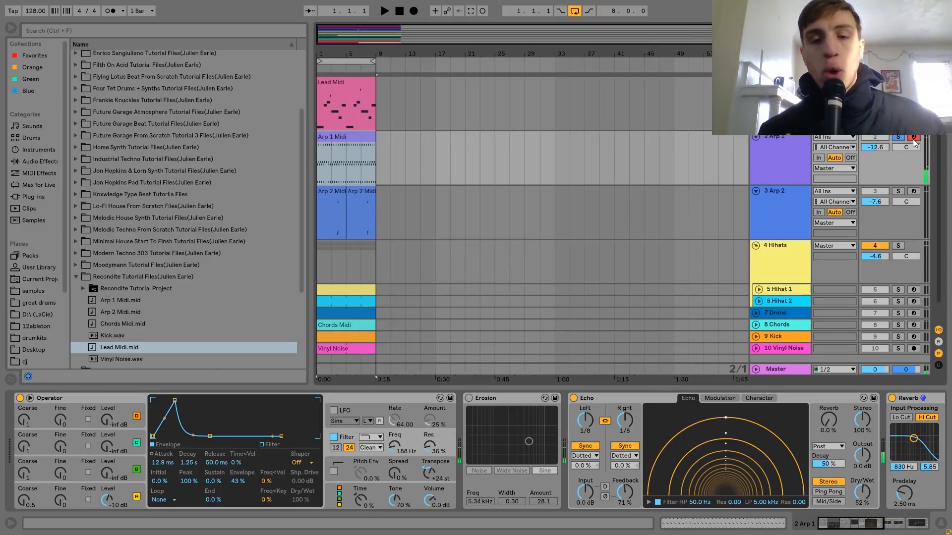
key("space")
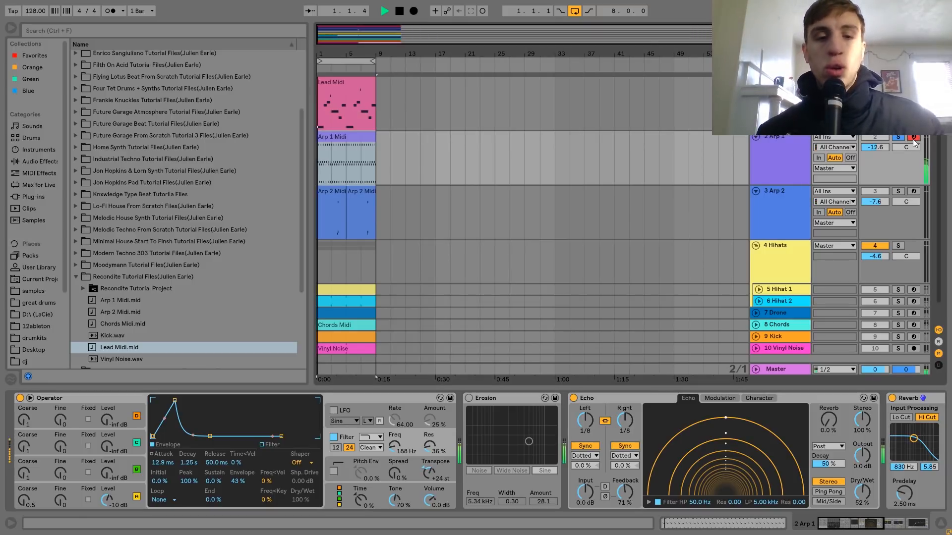
left_click(494, 401)
key("Delete")
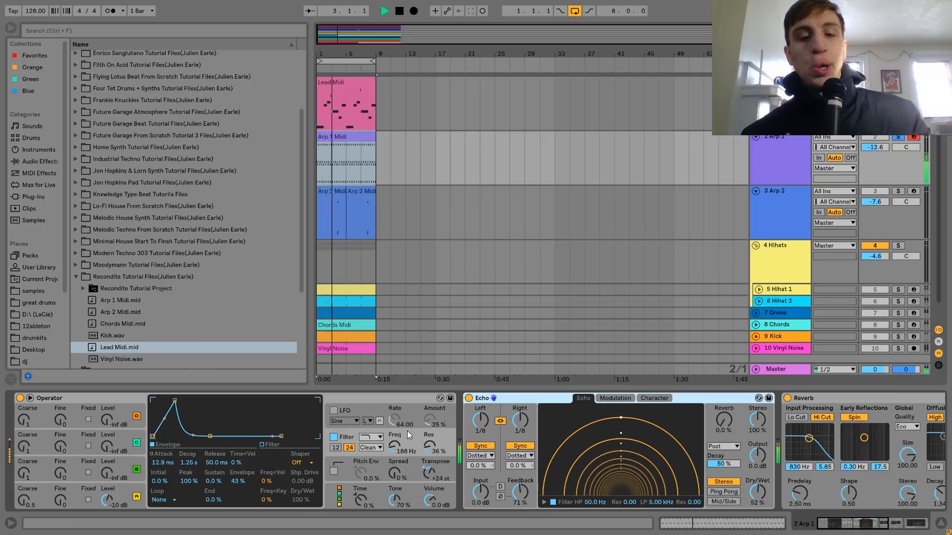
key("space")
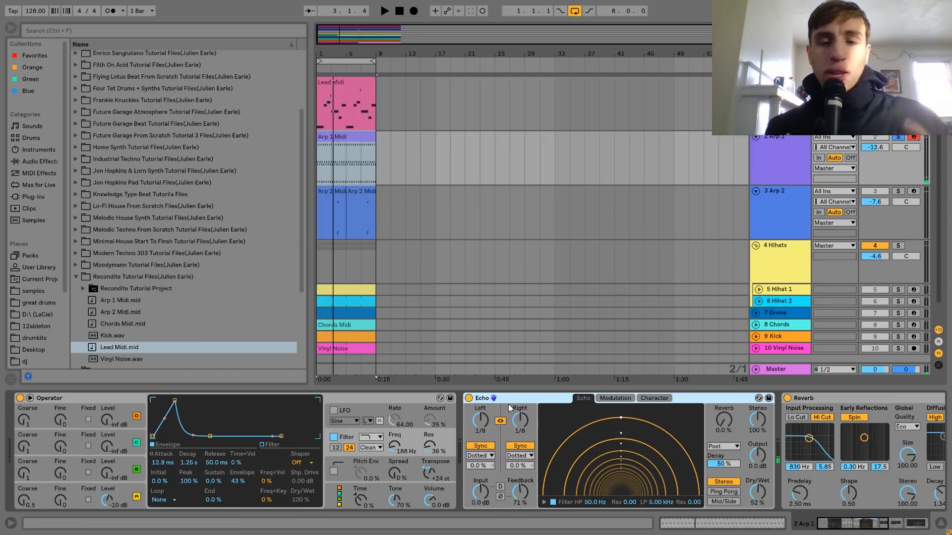
Review the Echo settings on Arp 1 while replaying the loop to hear the delay
scroll(508, 403, "right", 5)
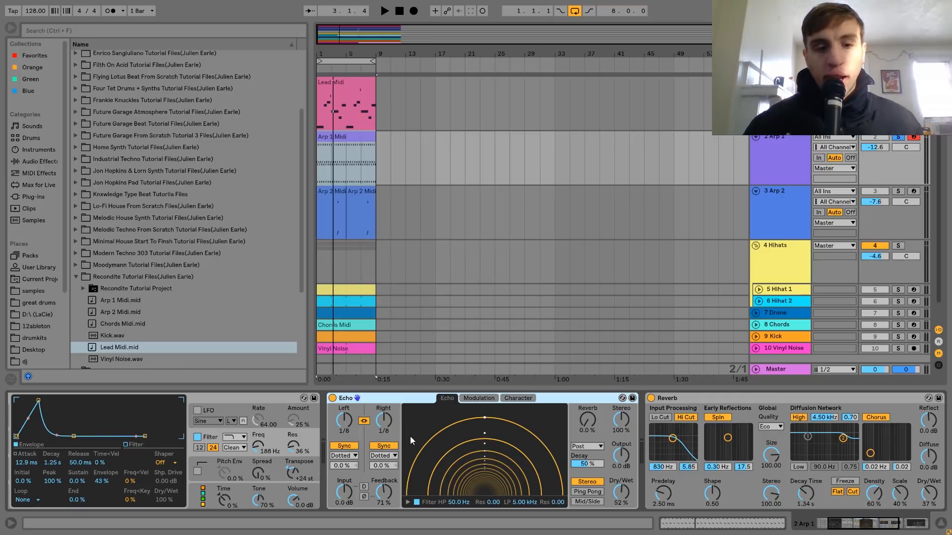
key("space")
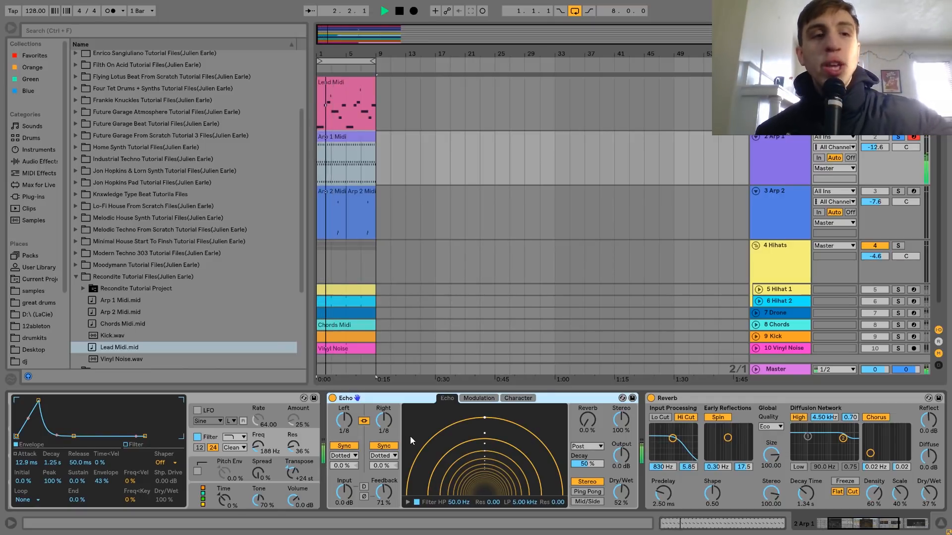
key("space")
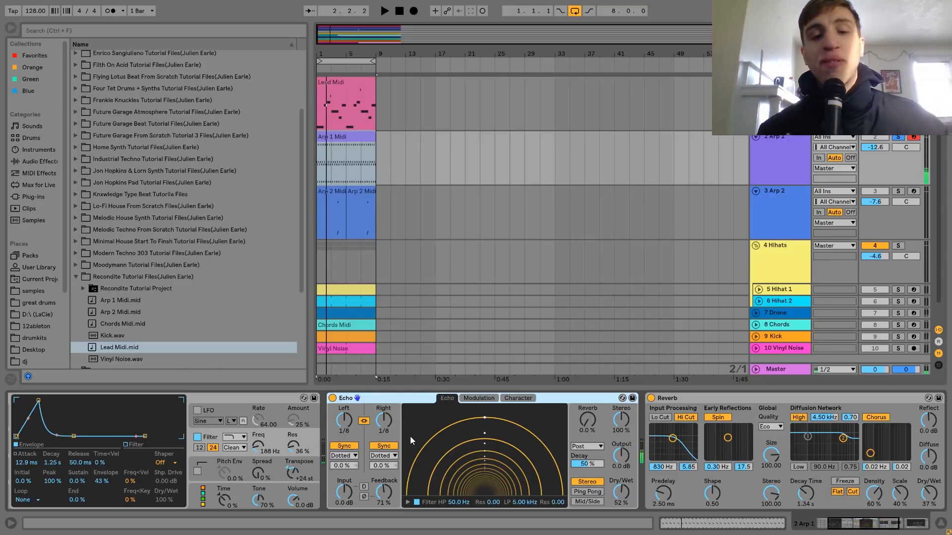
key("space")
scroll(409, 437, "down", 5)
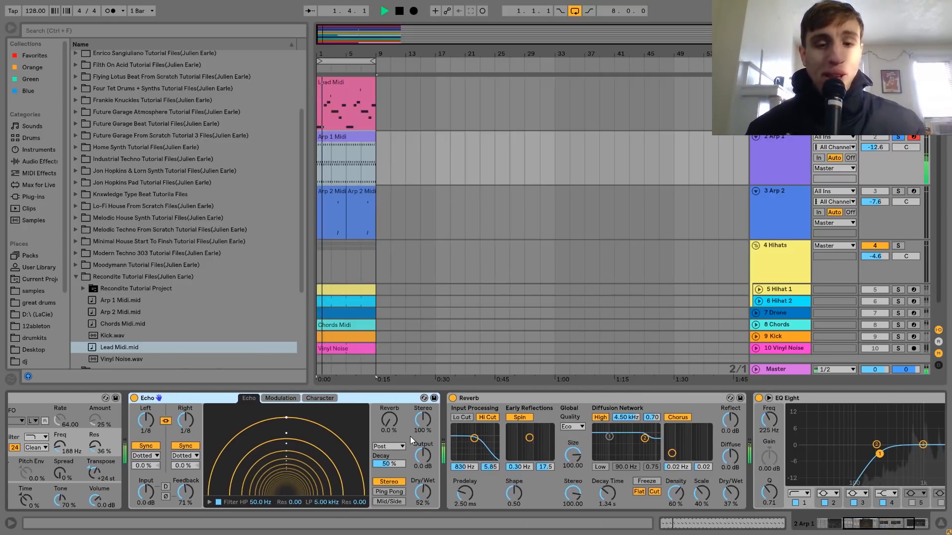
key("space")
Review Arp 1's Reverb settings and the low-cut curve in EQ Eight while replaying the loop
scroll(409, 436, "down", 3)
left_click(406, 403)
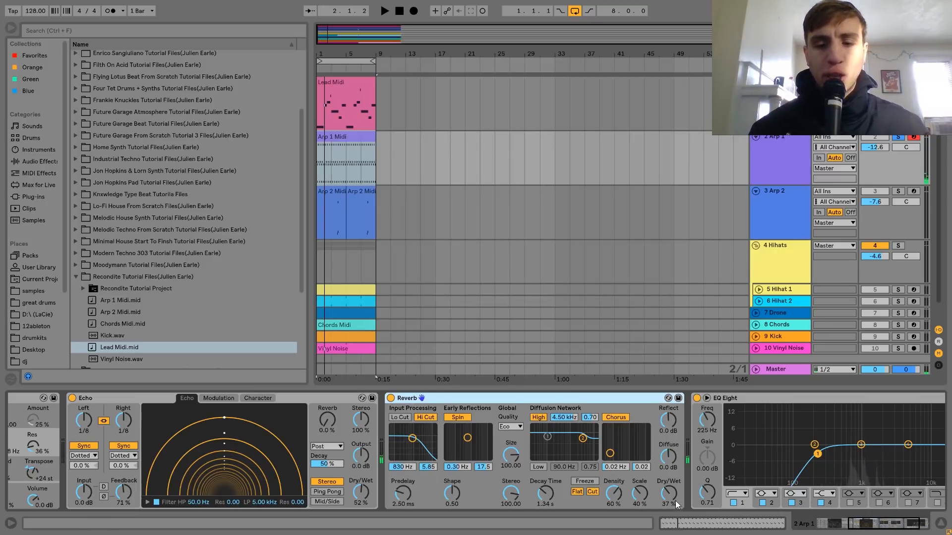
scroll(577, 488, "down", 3)
key("space")
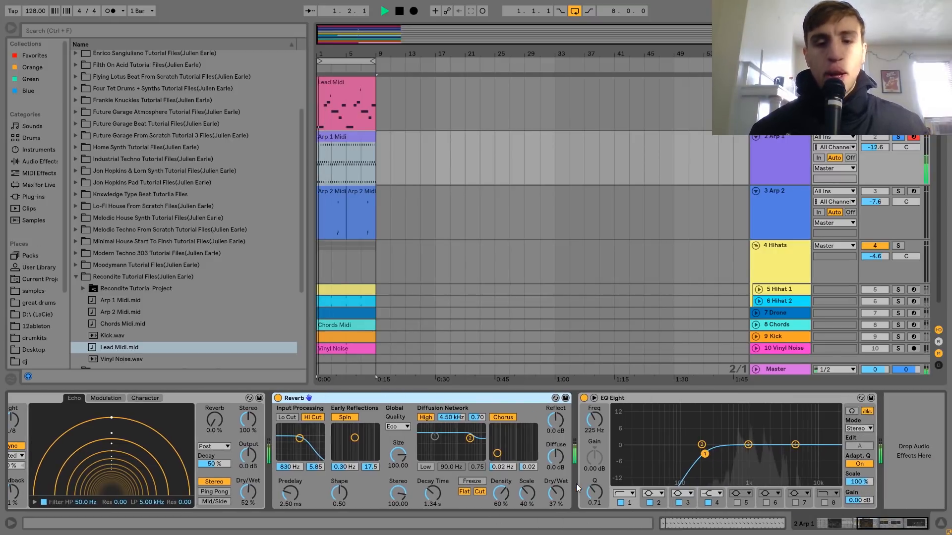
key("space")
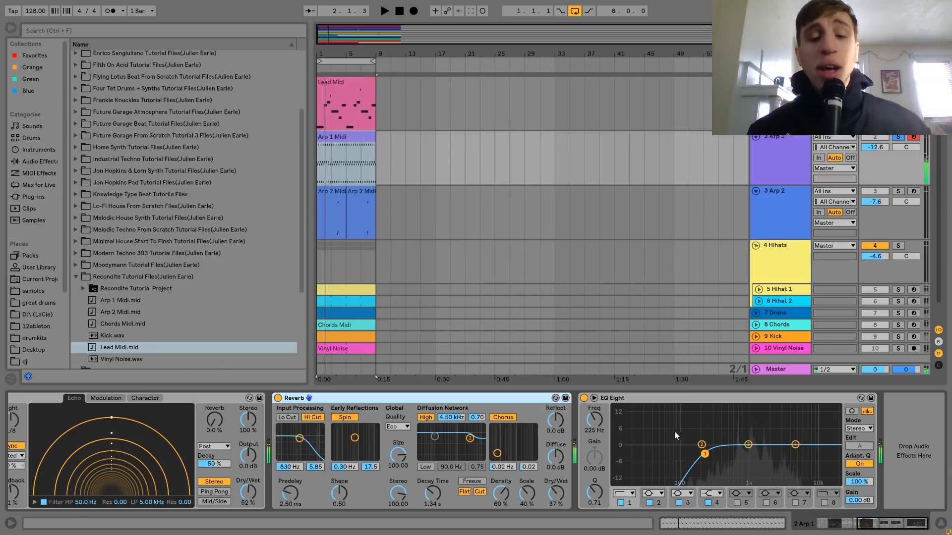
left_click(631, 397)
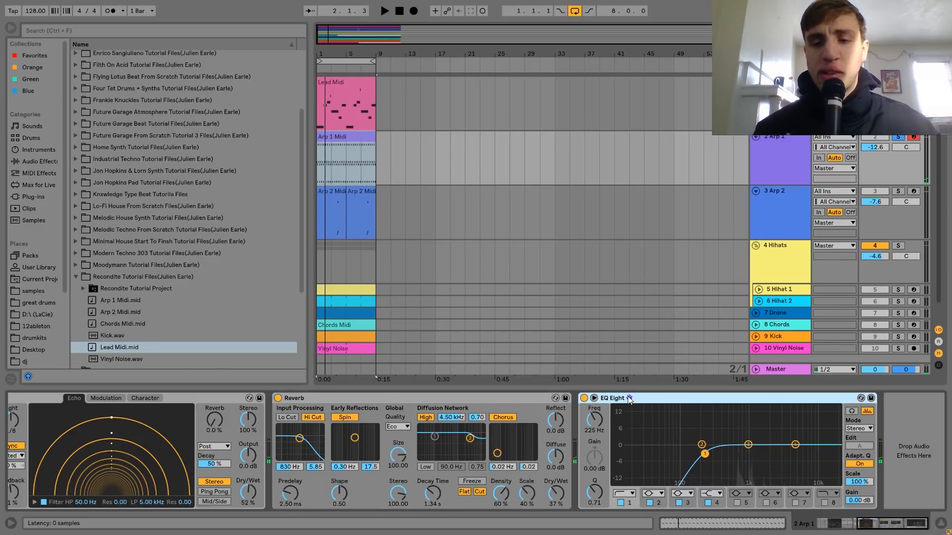
Select and solo the Arp 2 track, then play its first clip from bar 3
left_click(775, 211)
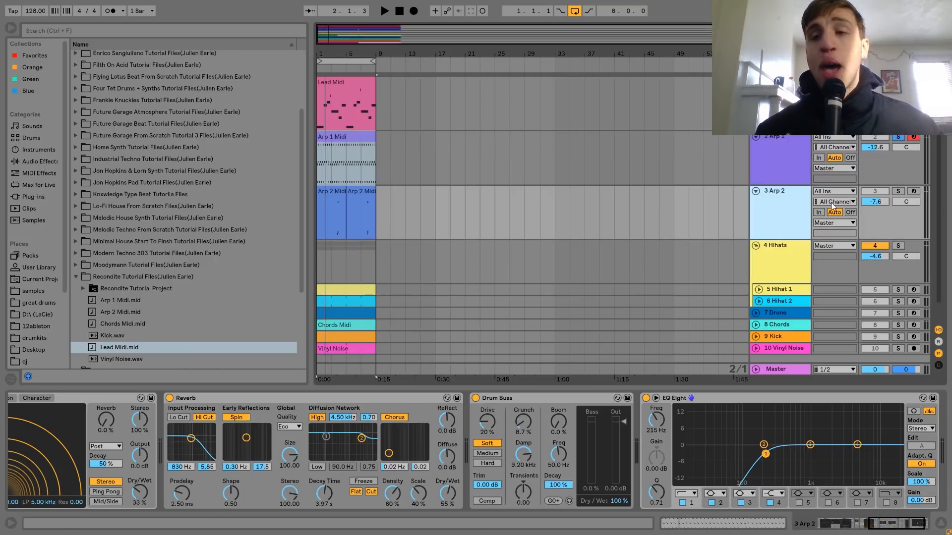
left_click(897, 191)
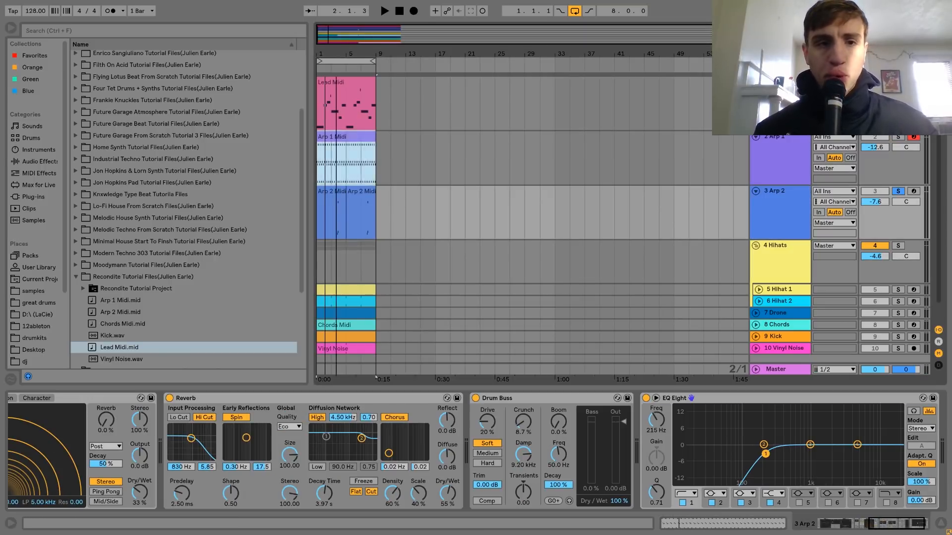
left_click_drag(337, 53, 317, 62)
left_click_drag(452, 53, 576, 54)
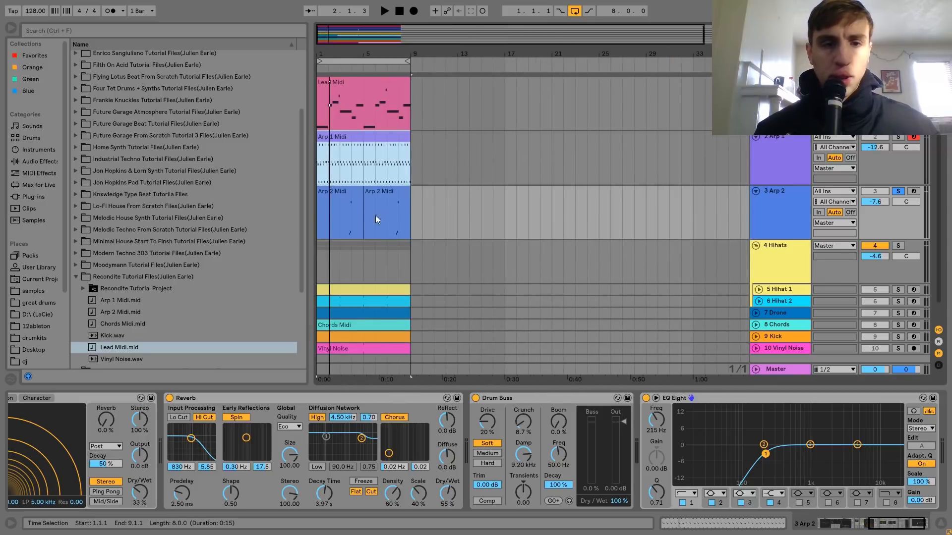
left_click(344, 221)
key("space")
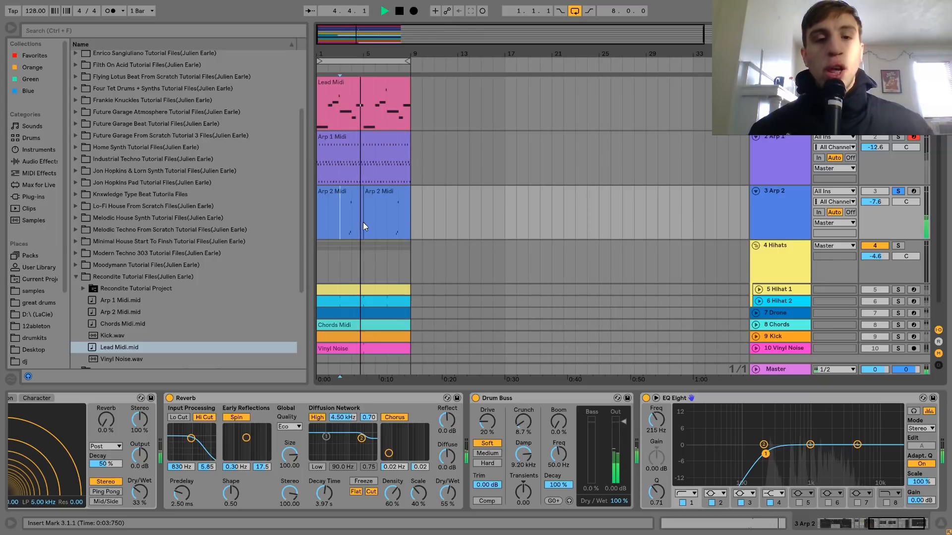
key("space")
double_click(351, 188)
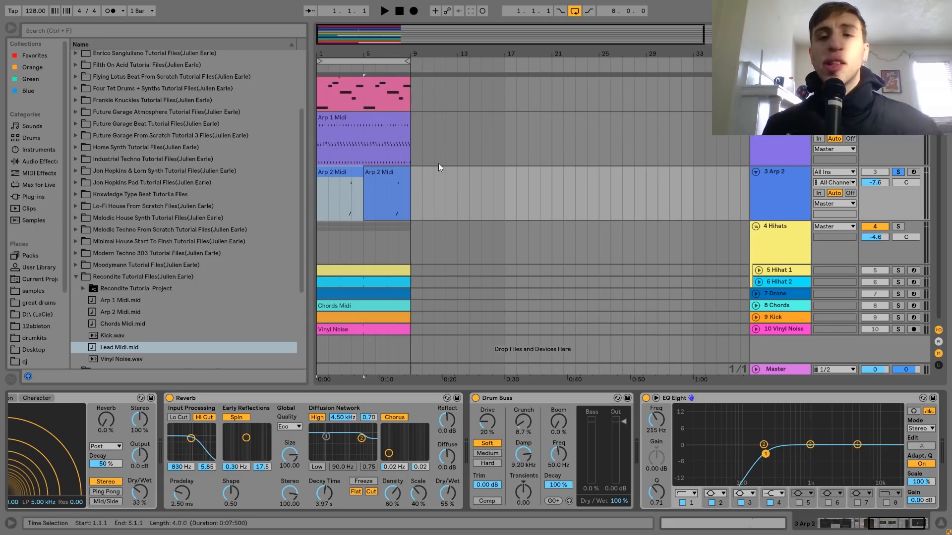
Play from bar 3 with Arp 2 in the full mix and again with it soloed to compare
left_click(898, 172)
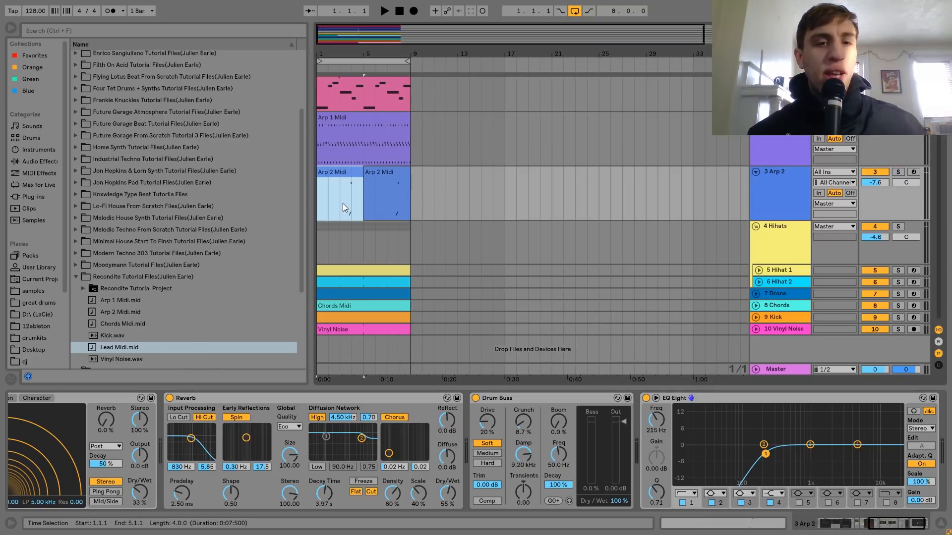
left_click(343, 204)
key("space")
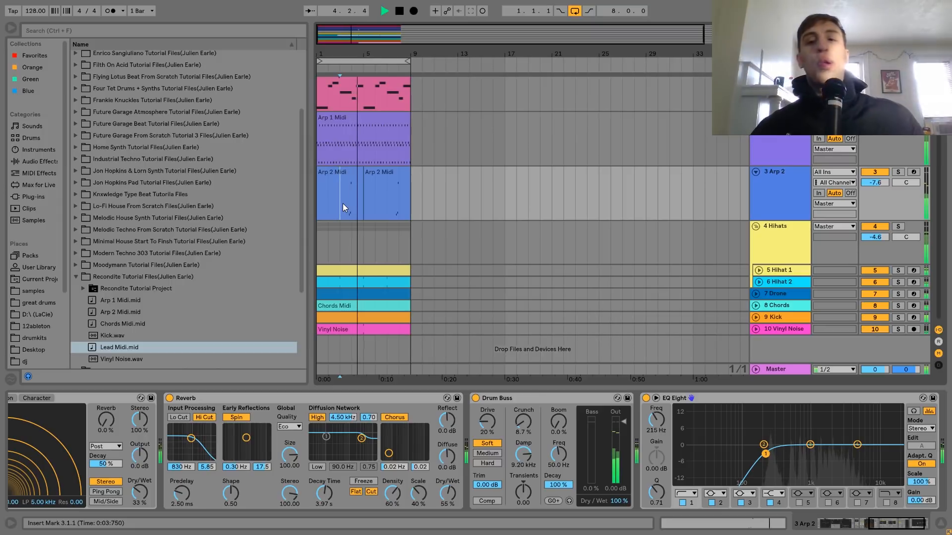
key("space")
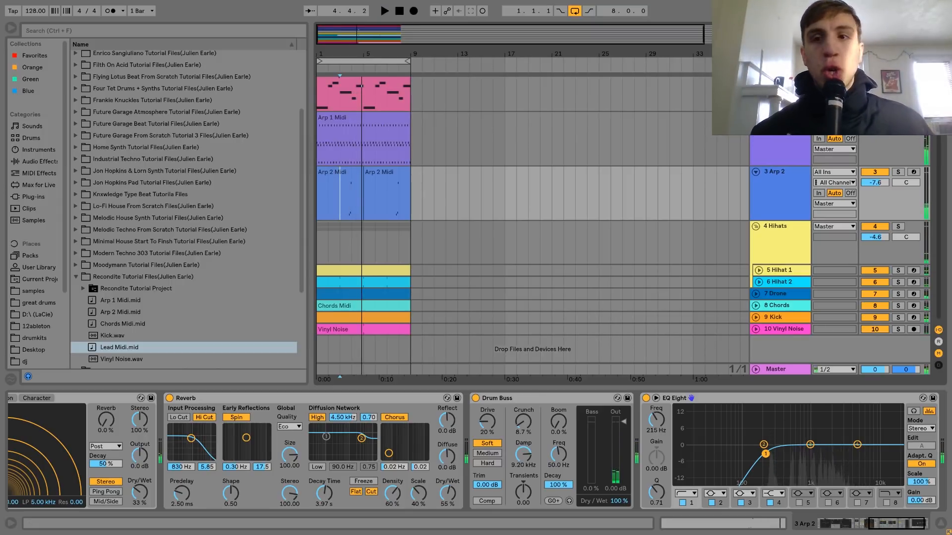
left_click(898, 172)
key("space")
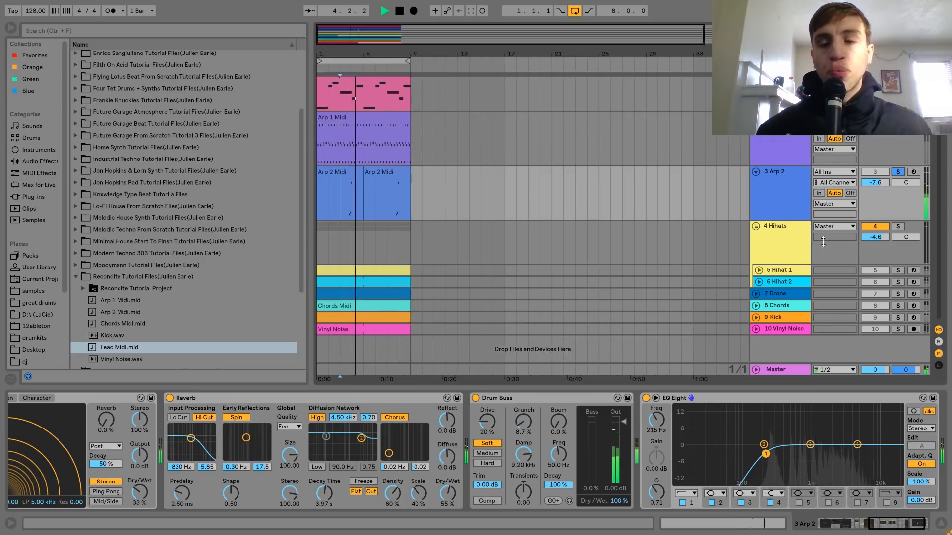
key("space")
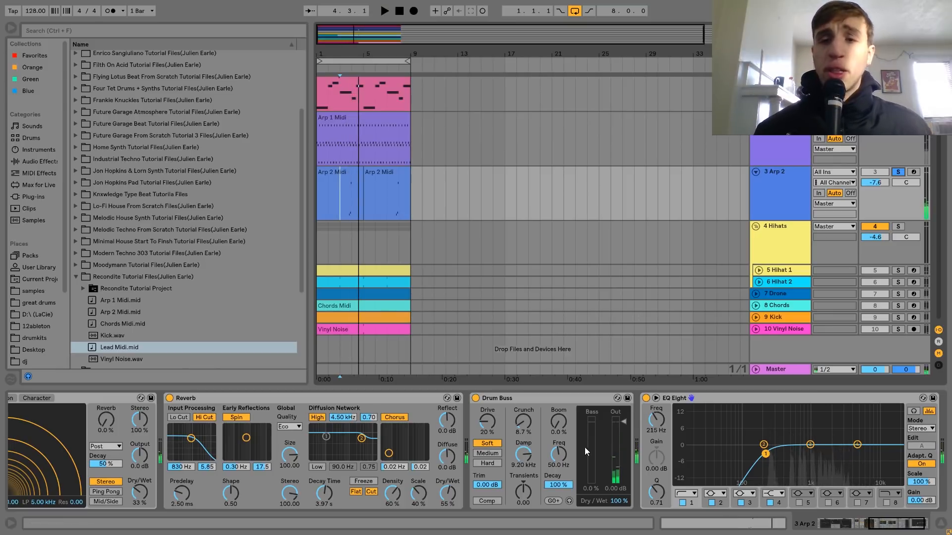
Inspect Arp 2's Wavetable filter frequency and modulation matrix while replaying the soloed part
scroll(591, 448, "up", 6)
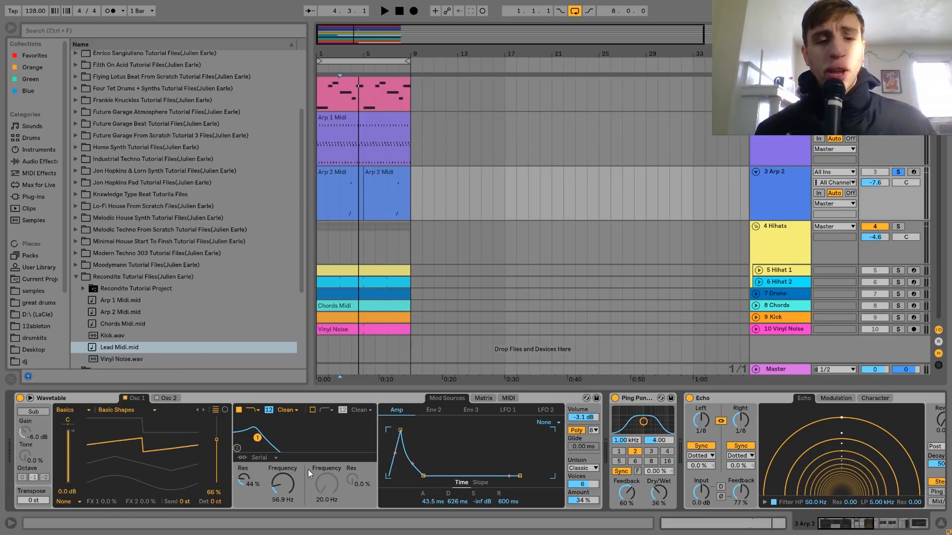
left_click(282, 484)
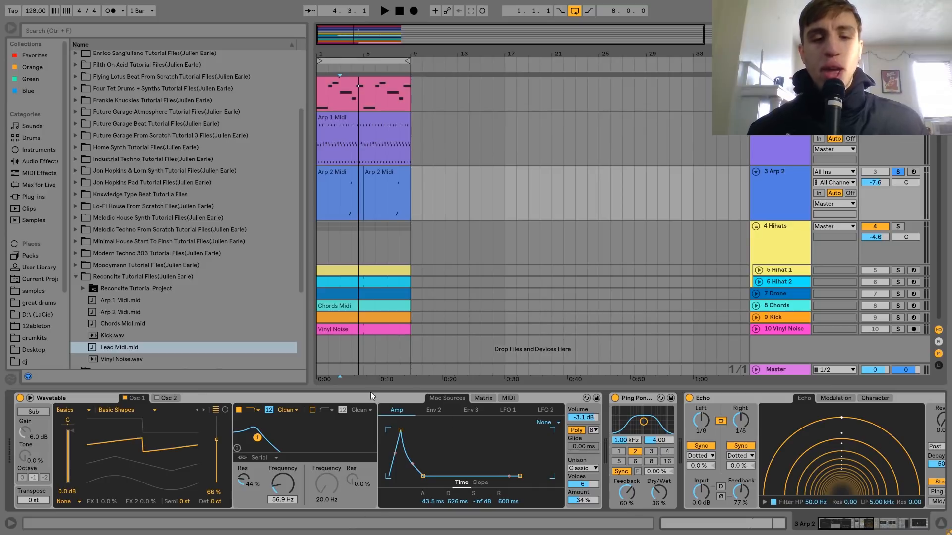
left_click(482, 398)
key("space")
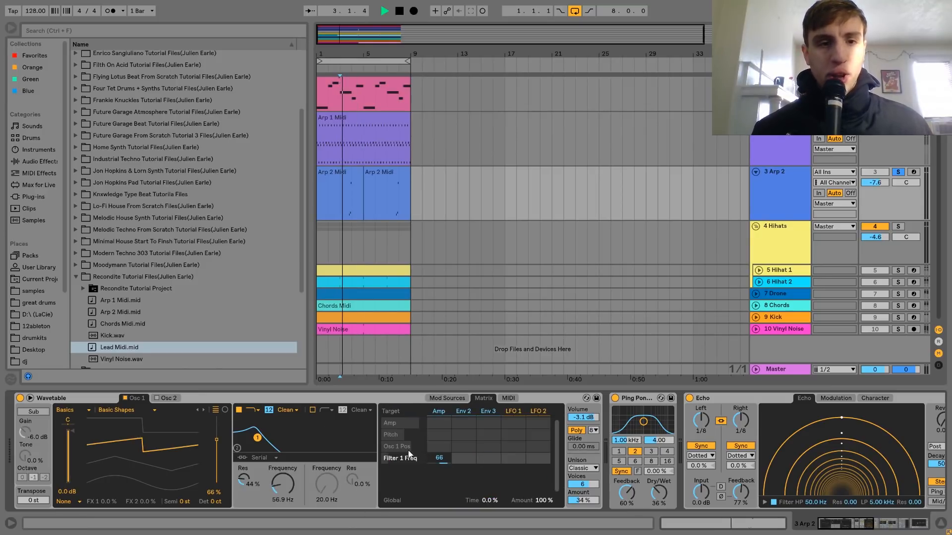
key("space")
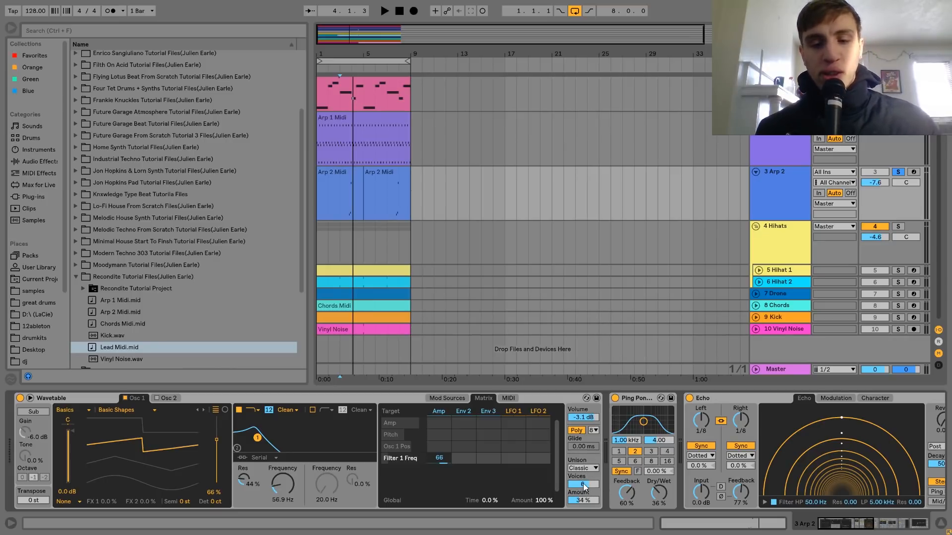
Try Wavetable's unison mode as None on Arp 2 during playback, and undo the change
left_click(578, 469)
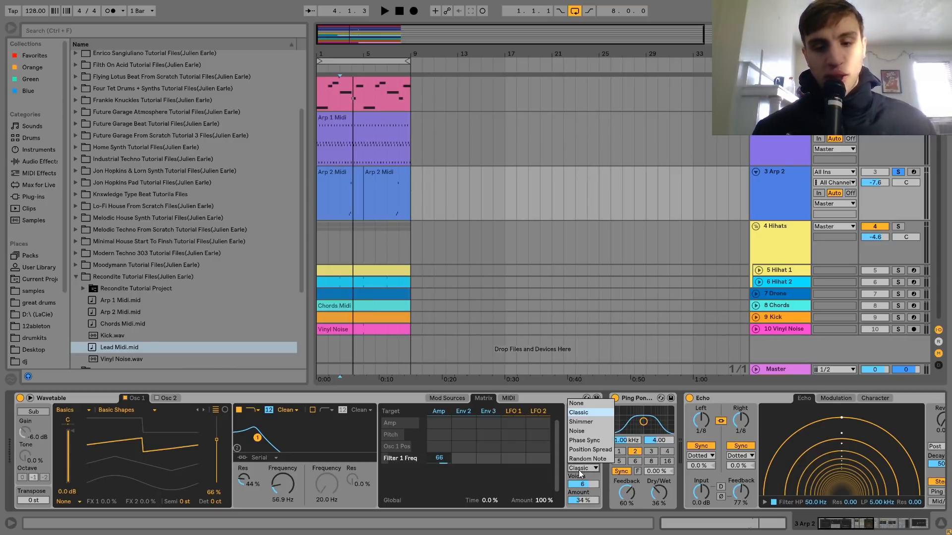
left_click(579, 400)
key("space")
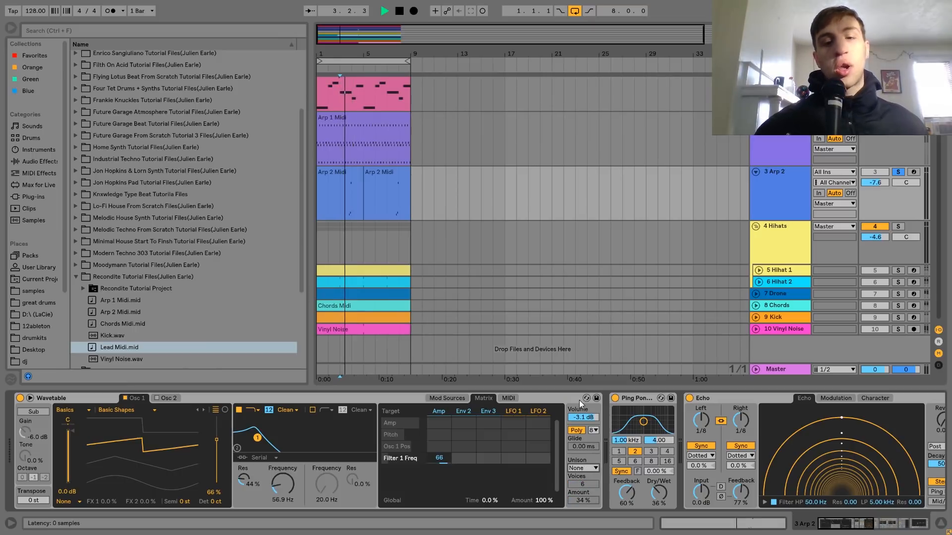
key("space")
key("ctrl+z")
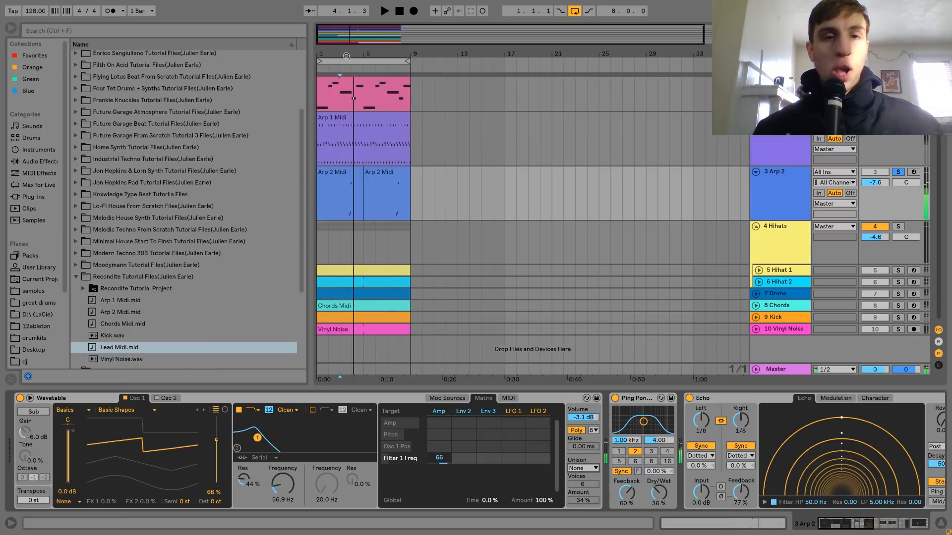
Replay Arp 2 repeatedly from position 3.4.1 to hear the synth with Classic unison
scroll(352, 149, "up", 4)
left_click(355, 206)
key("space")
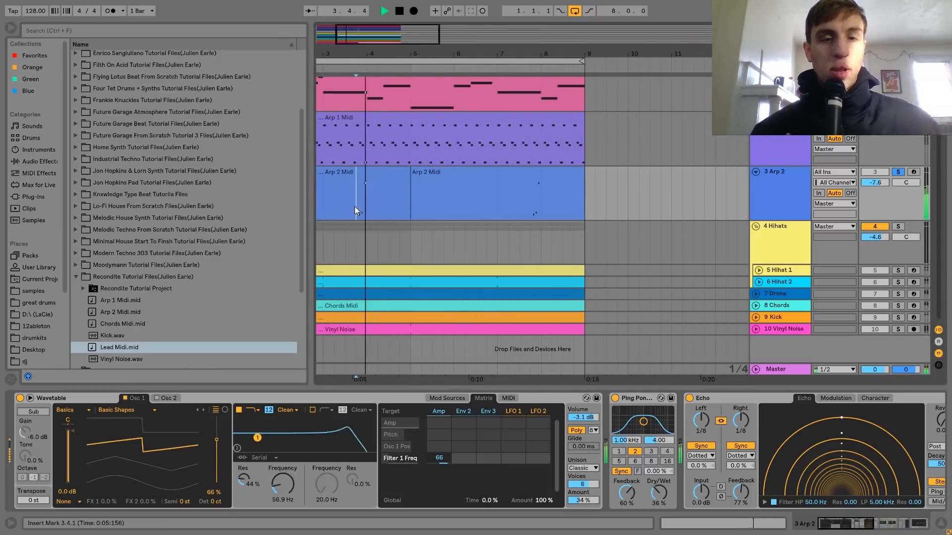
key("space")
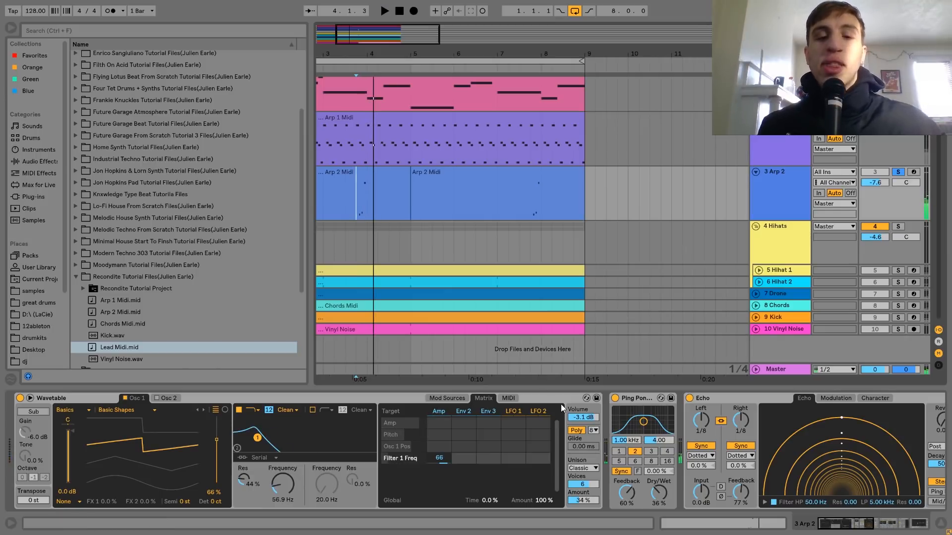
key("space")
key("space")
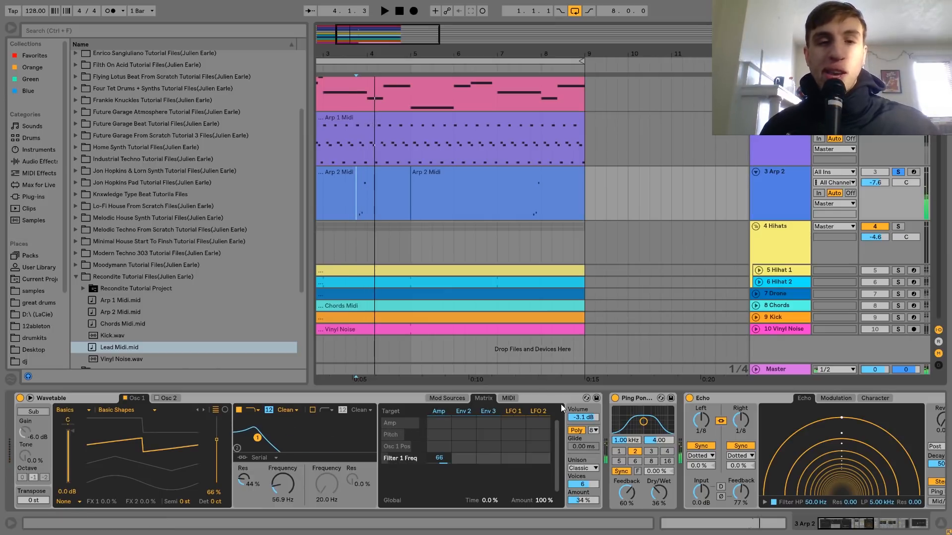
key("space")
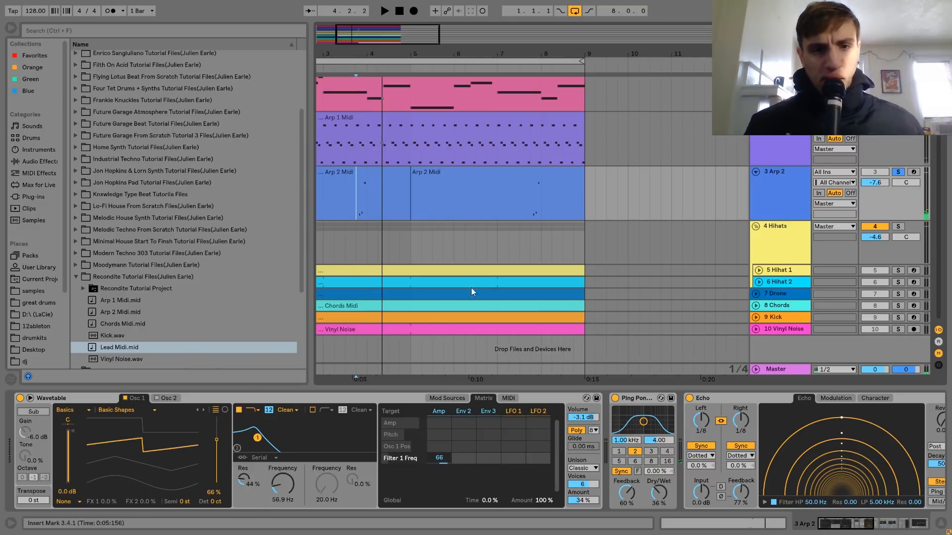
key("space")
key("space")
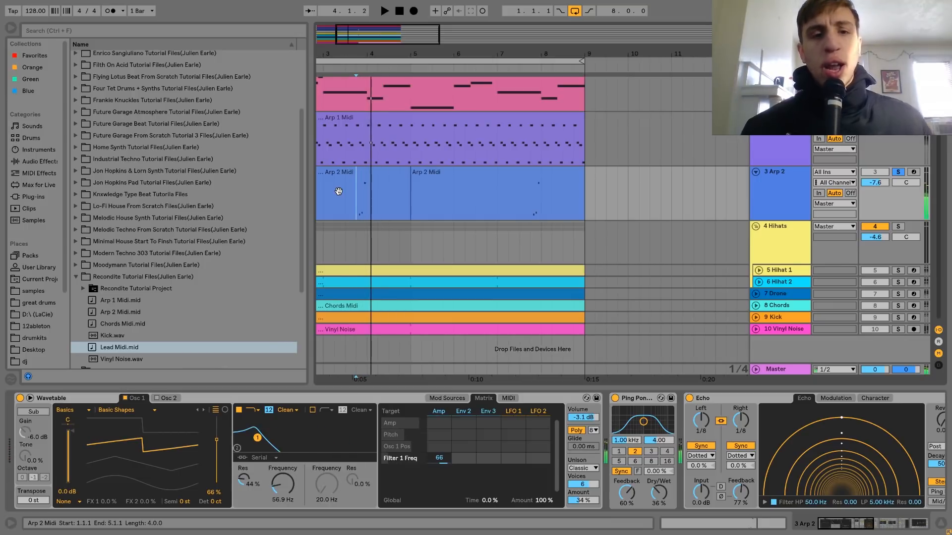
key("space")
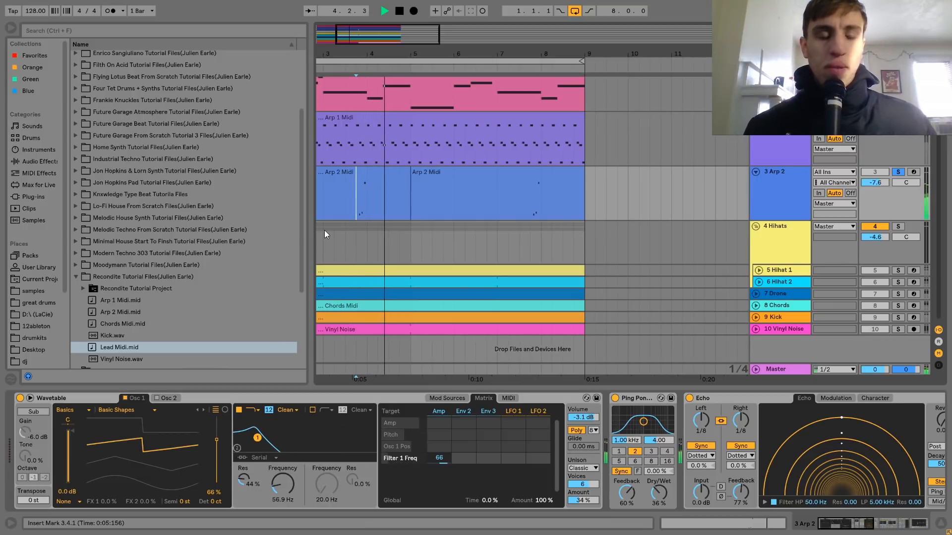
key("space")
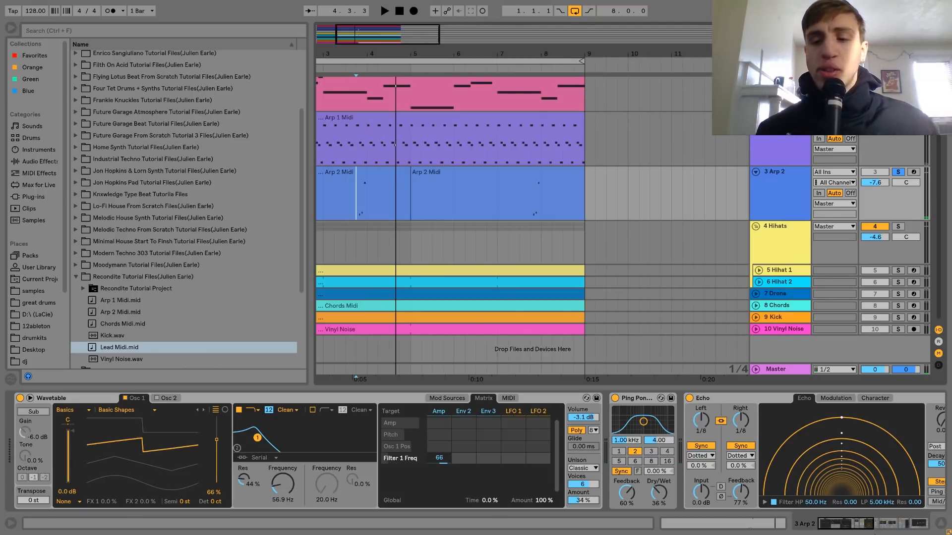
Compare Arp 2 with its Echo effect bypassed and enabled by replaying the part from position 3.4.1
mouse_move(848, 524)
left_mouse_down()
mouse_move(876, 524)
mouse_move(868, 524)
left_mouse_up()
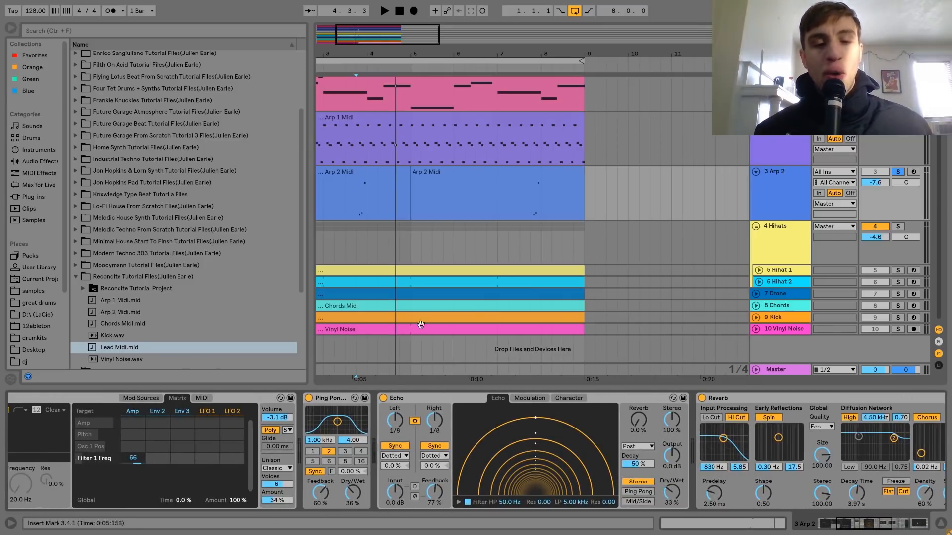
left_click(383, 398)
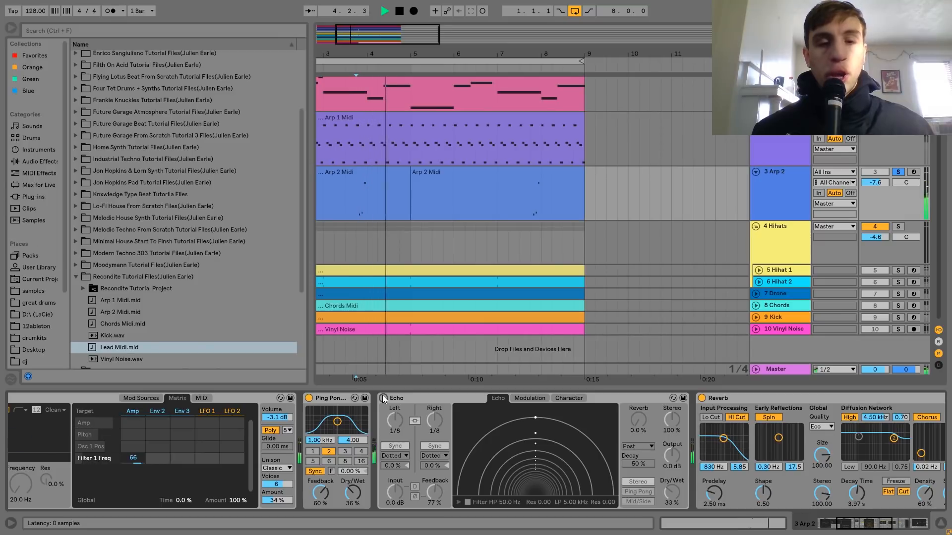
key("space")
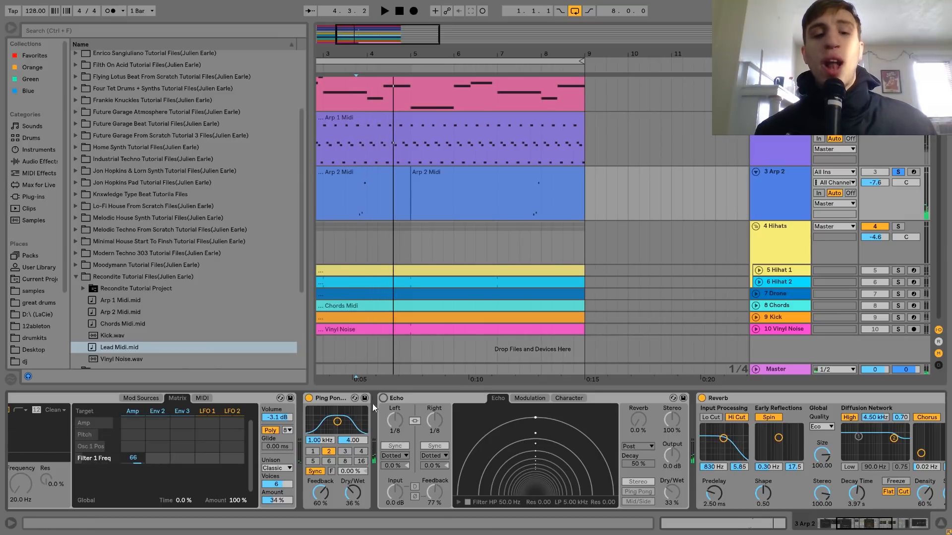
left_click(383, 399)
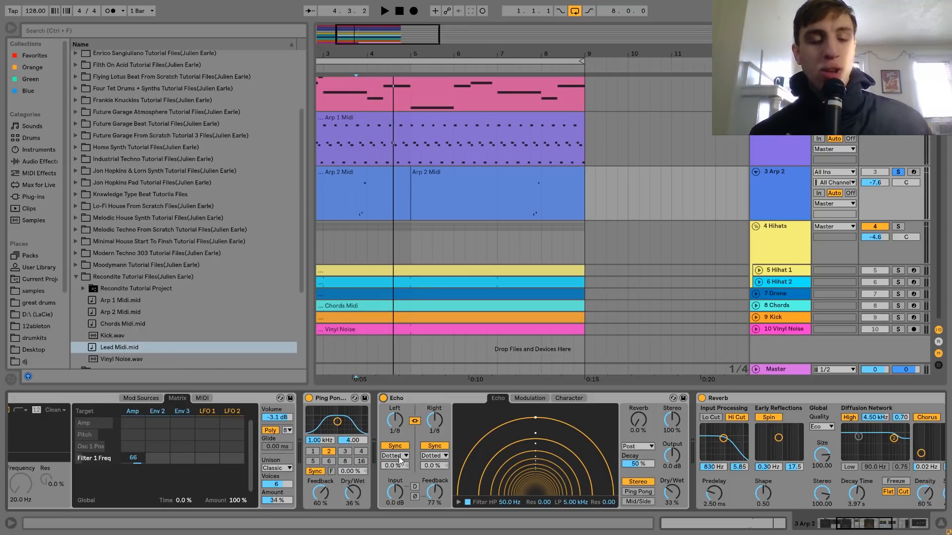
left_click(384, 399)
key("space")
key("space")
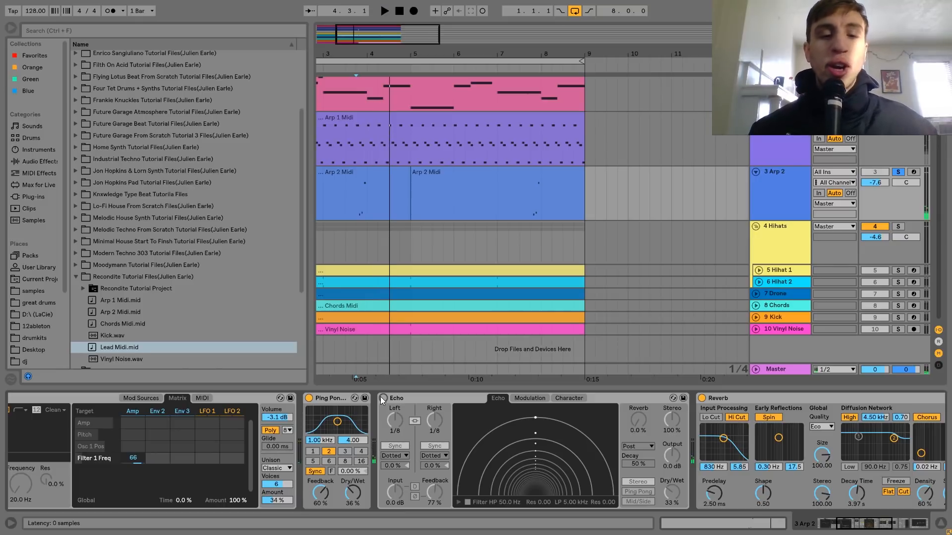
left_click(383, 399)
key("space")
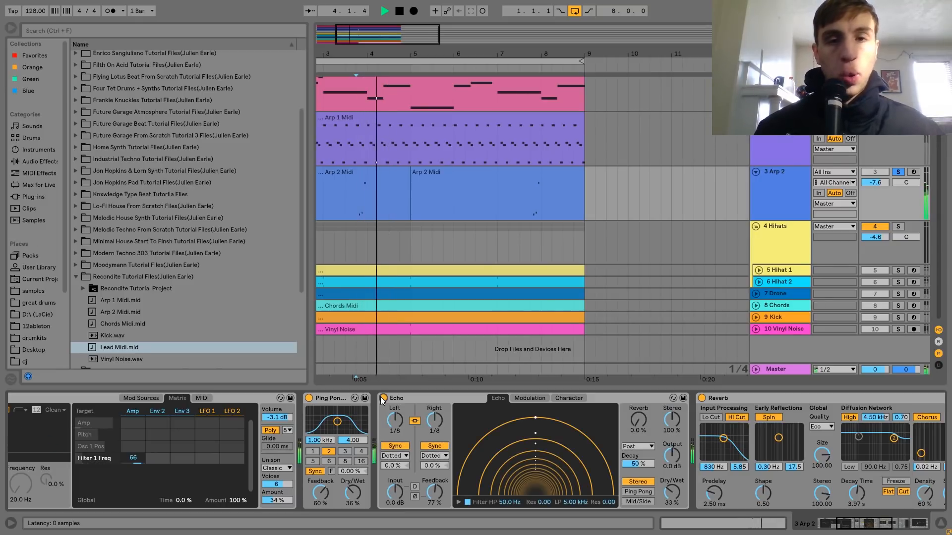
key("space")
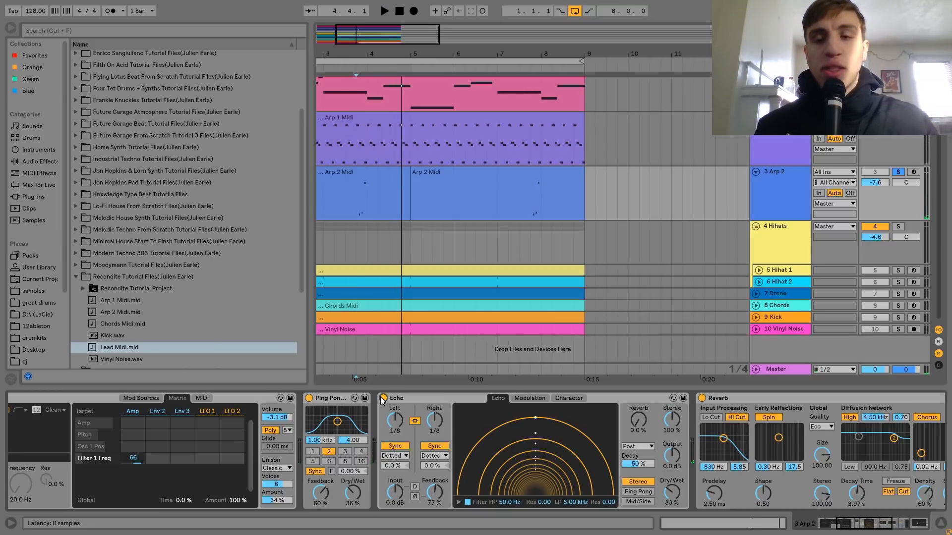
key("space")
key("space")
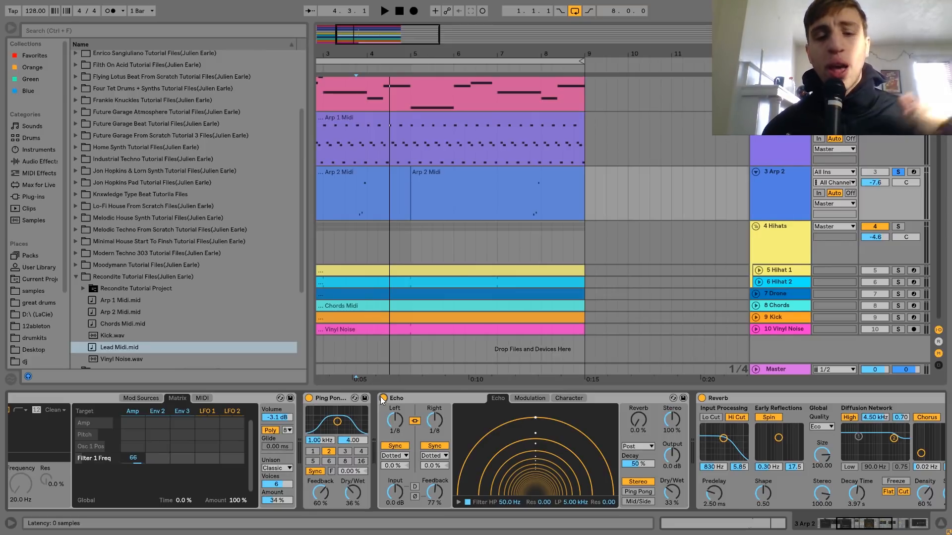
Review Arp 2's Reverb decay time and the rest of its effect chain while replaying the part
scroll(382, 400, "down", 10)
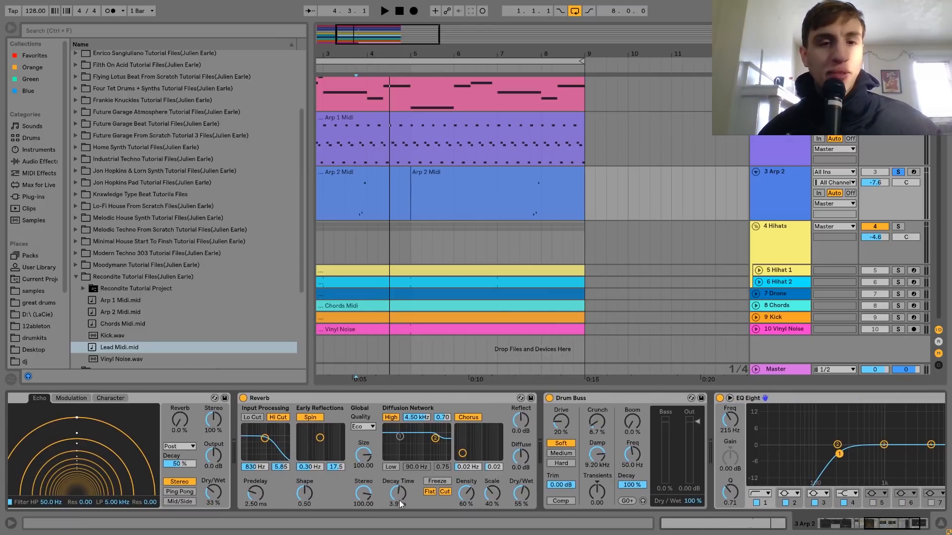
key("space")
key("space")
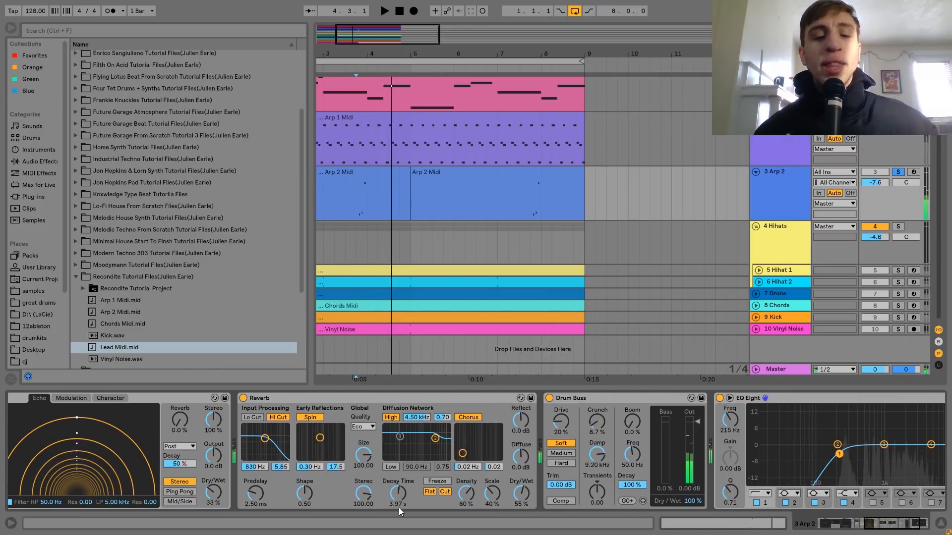
left_click(364, 170)
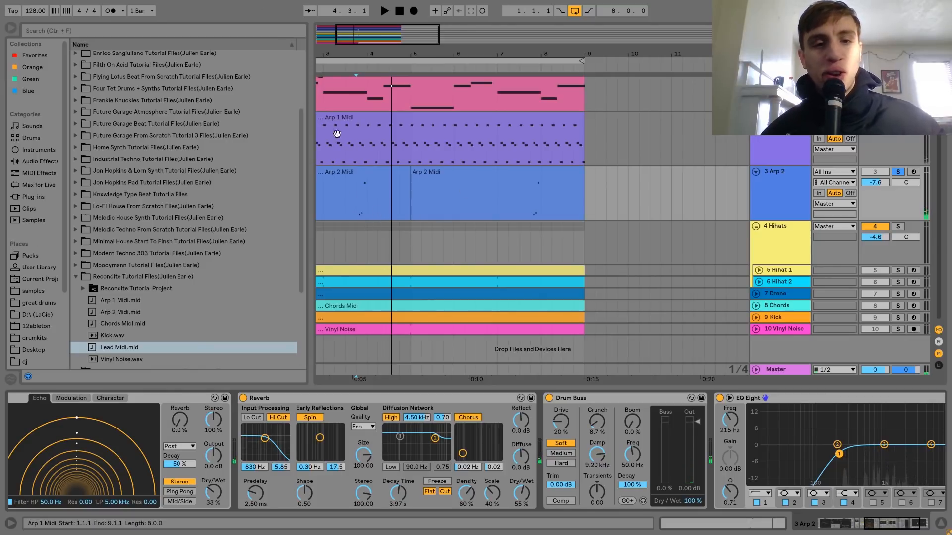
Compare Arp 2 with its Drum Buss effect bypassed and enabled while replaying the part from position 3.4.1
key("space")
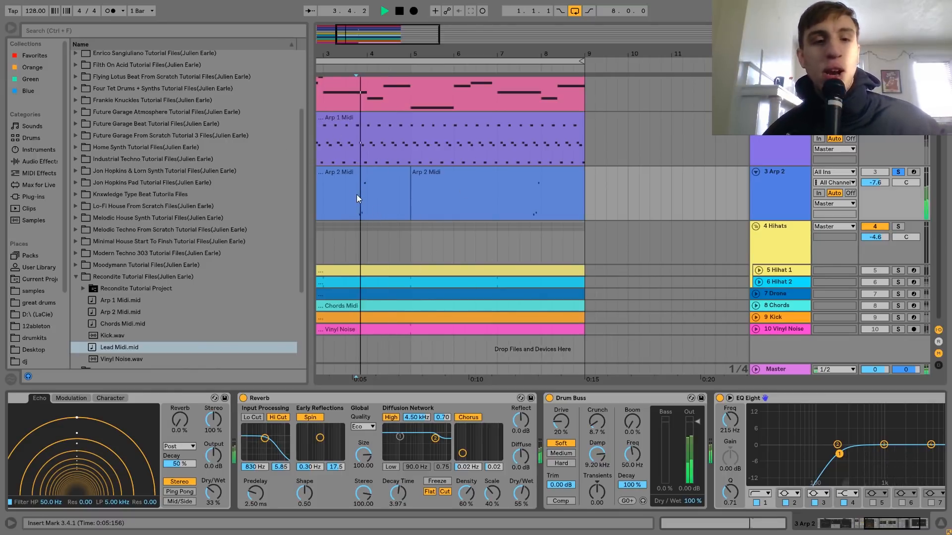
key("space")
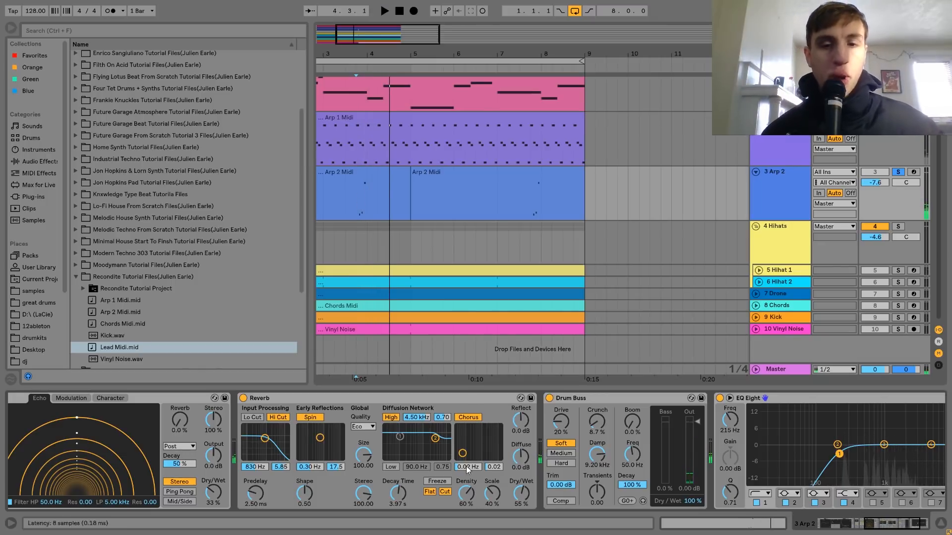
scroll(453, 460, "right", 5)
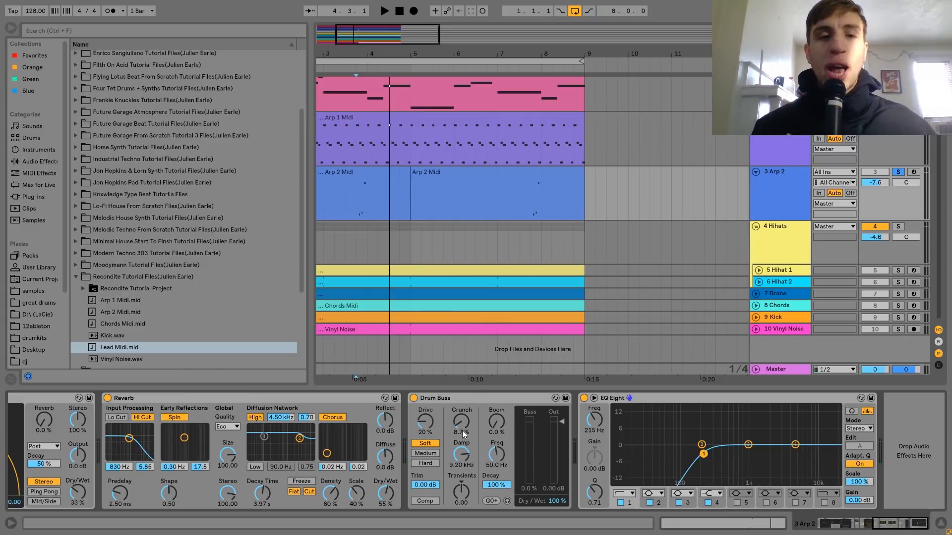
key("space")
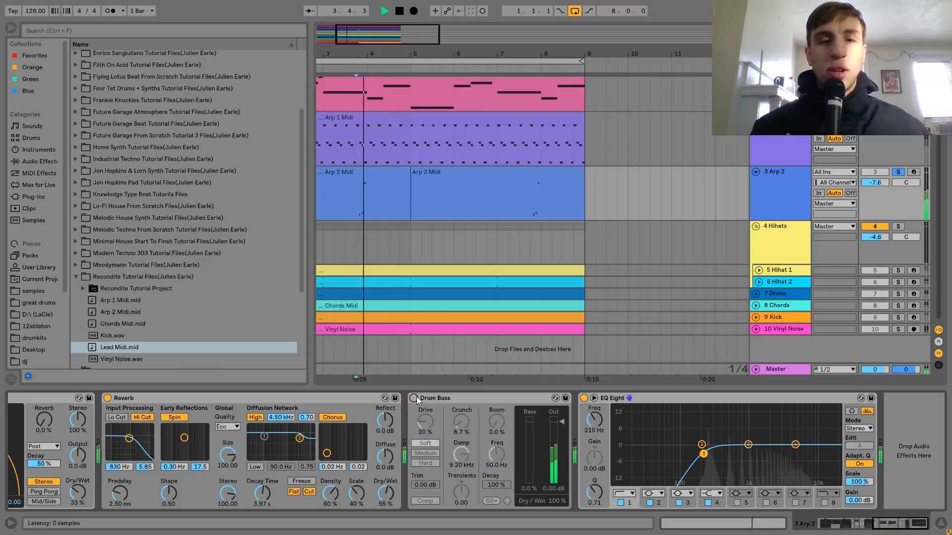
key("space")
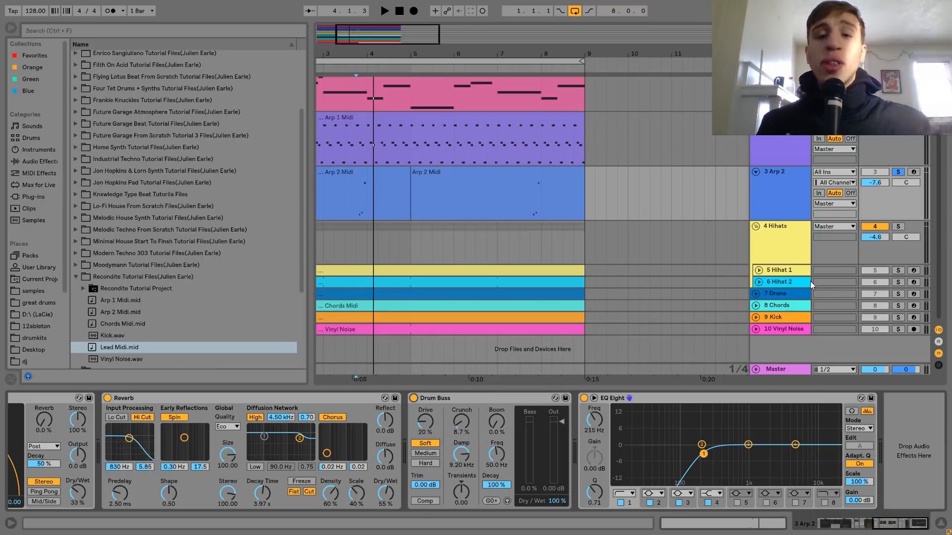
Solo the Hihat 1 and Hihat 2 tracks together and play them
left_click_drag(546, 45, 647, 251)
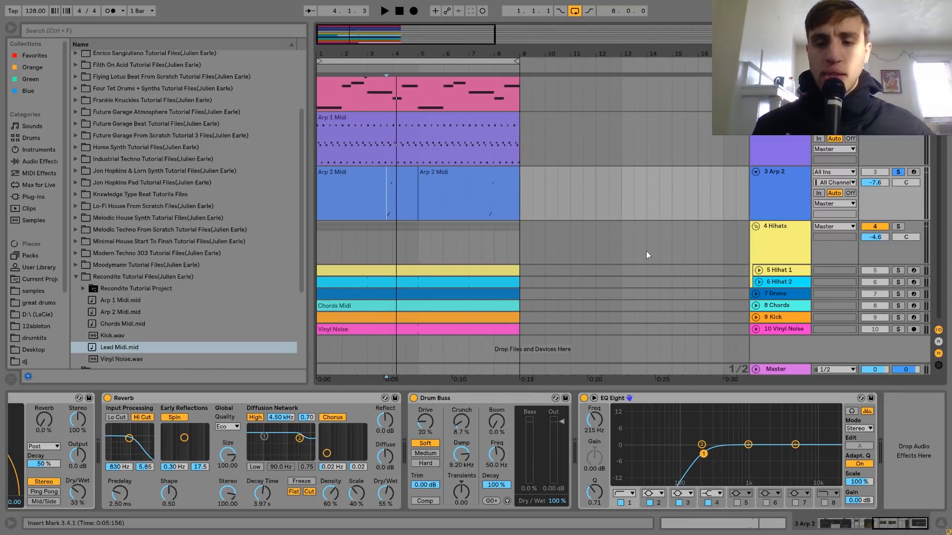
left_click(783, 271)
left_click(898, 270)
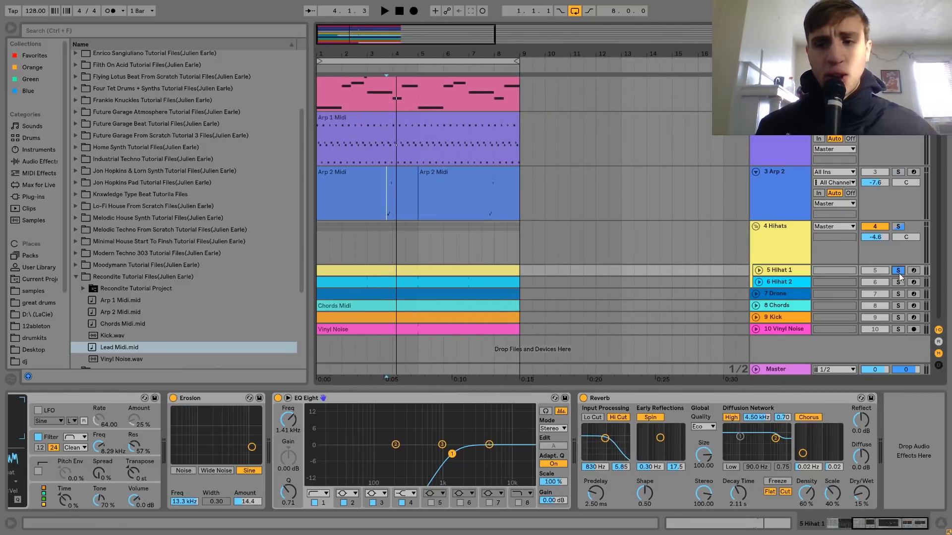
left_click(899, 282, "ctrl")
key("space")
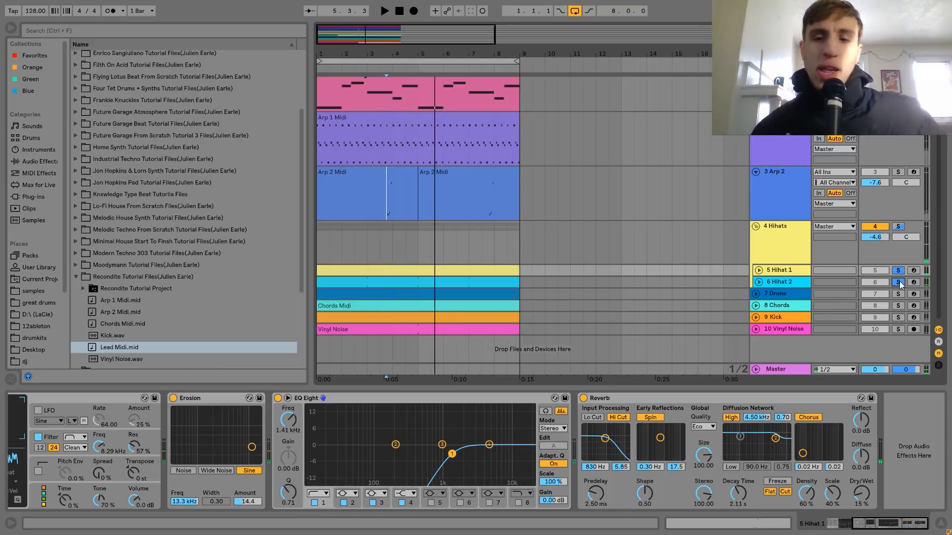
Audition Hihat 1 and Hihat 2 separately by soloing each in turn, and show the devices on Hihat 2
left_click(898, 282)
key("space")
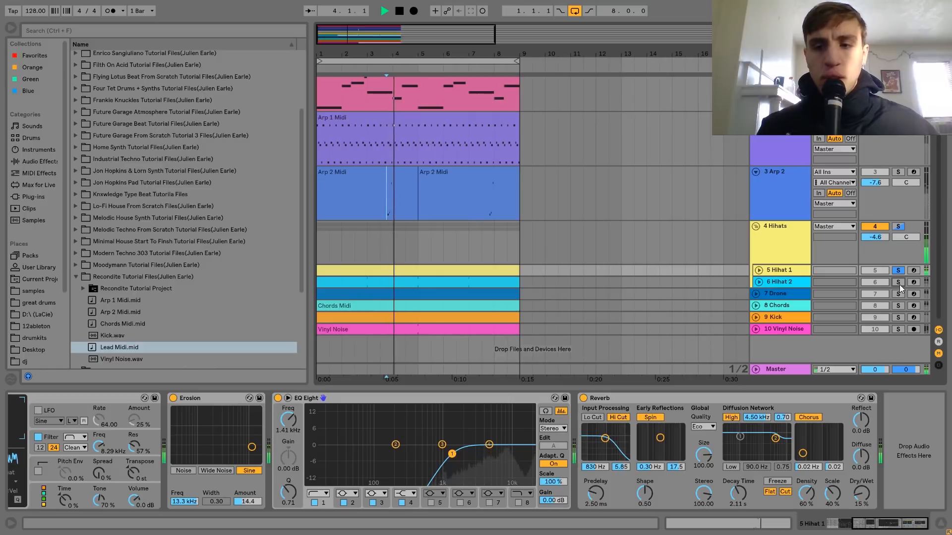
left_click(899, 284)
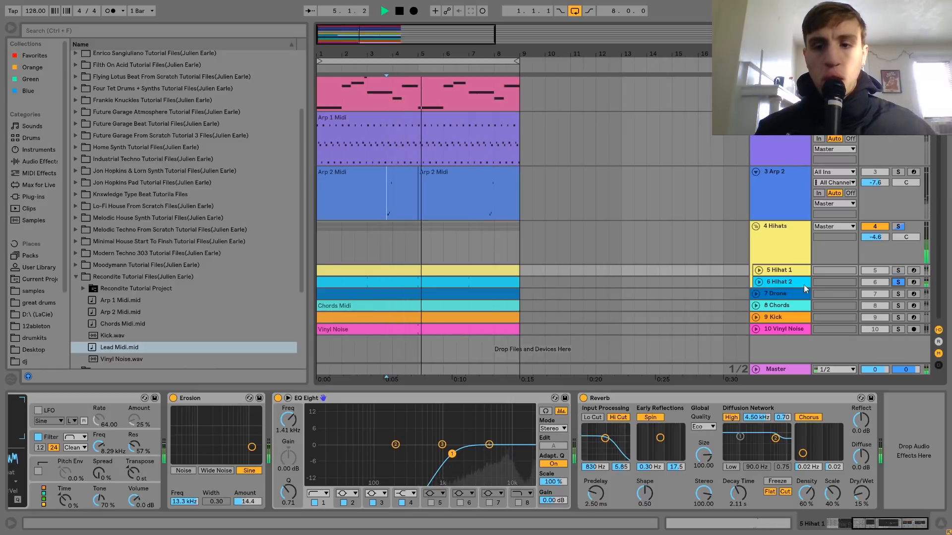
left_click(790, 285)
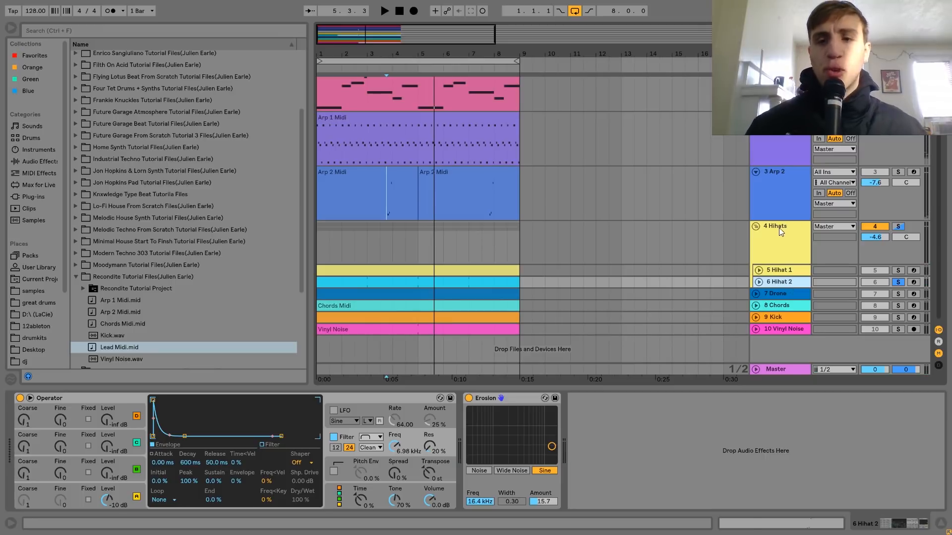
Solo and play Hihat 1, unfolding its track to show the note pattern and its Operator synth
left_click(778, 228)
left_click(784, 270)
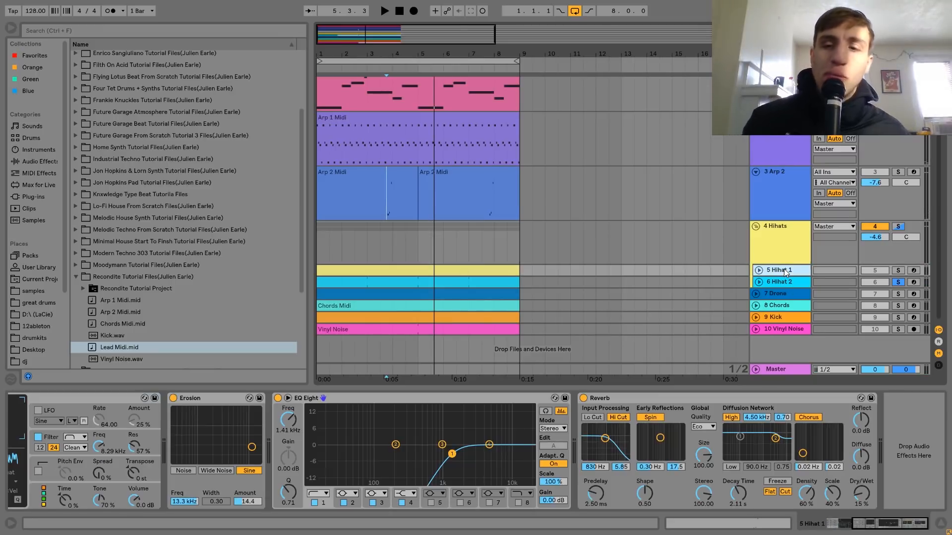
left_click(899, 271)
key("space")
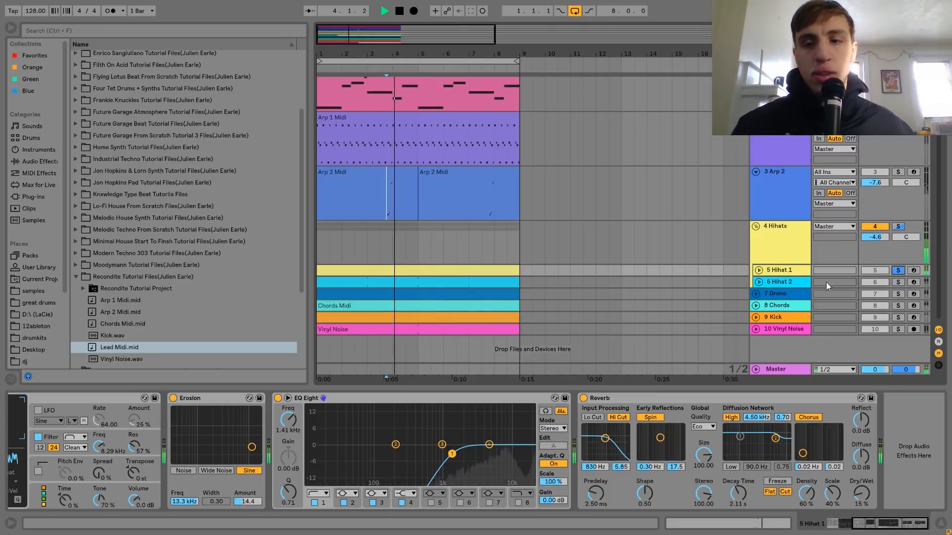
left_click(759, 270)
key("space")
scroll(599, 440, "up", 5)
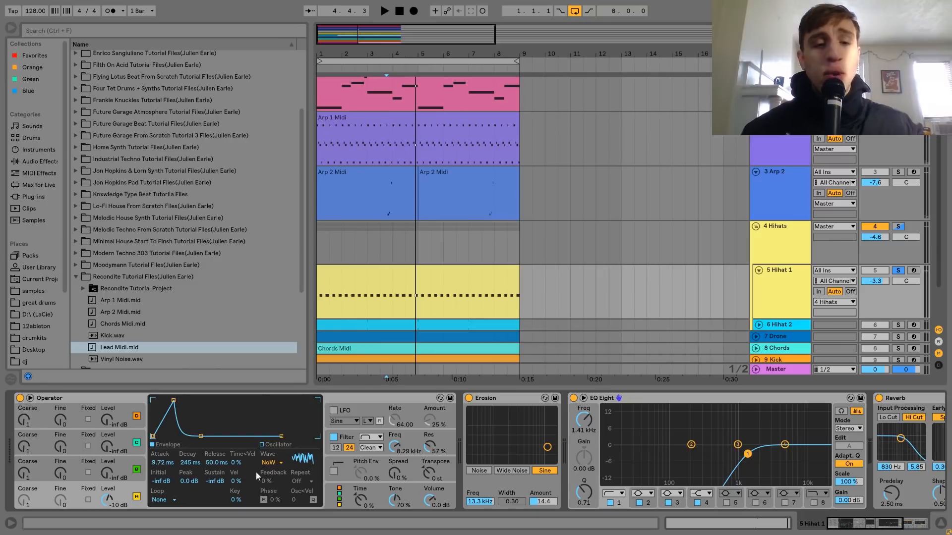
Compare Hihat 1 with Operator's filter switched off and on during playback
left_click(335, 439)
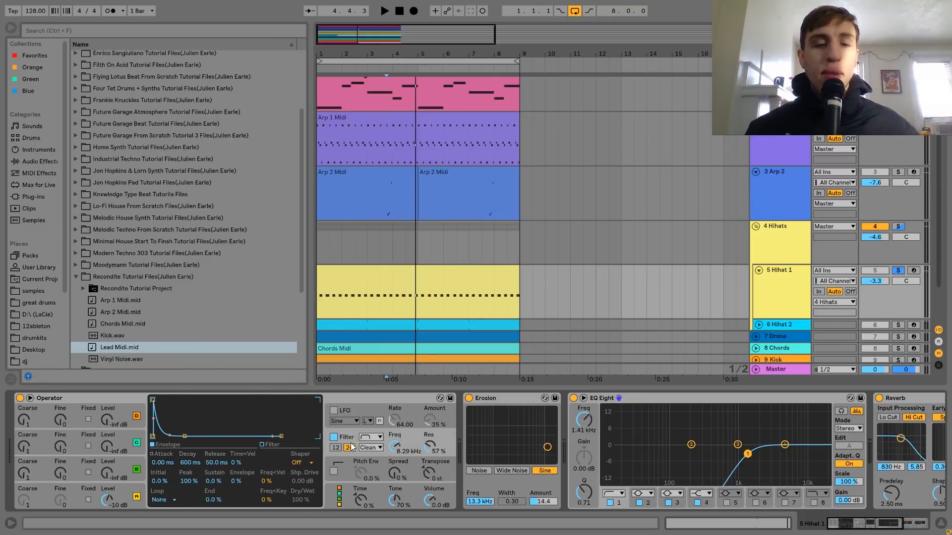
left_click(333, 437)
key("space")
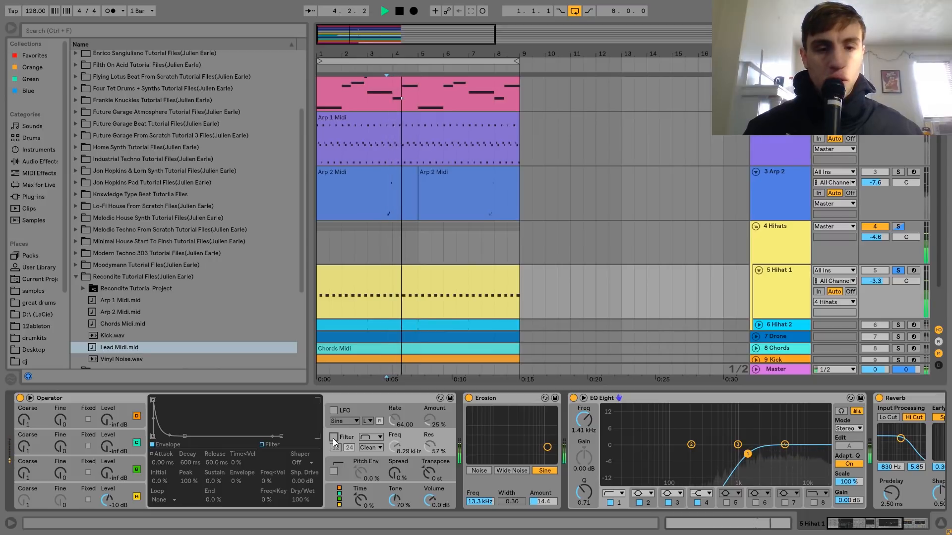
left_click(333, 438)
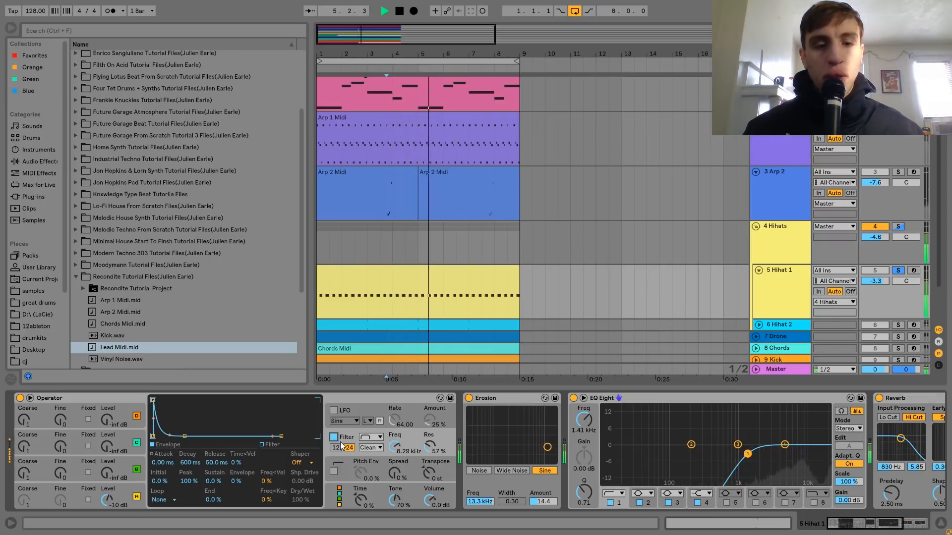
key("space")
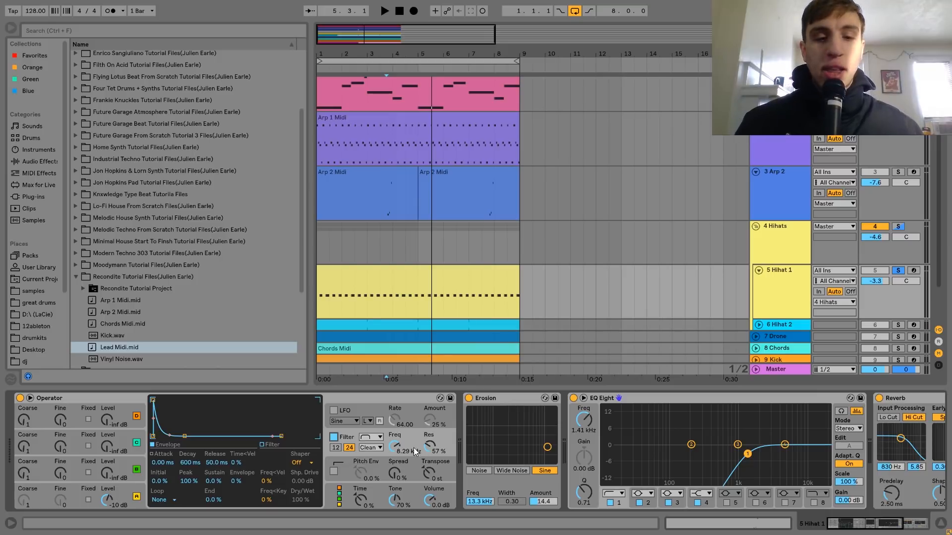
Try different Operator filter frequencies on Hihat 1, up to 13.6 kHz, with Erosion bypassed during playback, and re-enable Erosion
key("space")
mouse_move(414, 447)
left_mouse_down()
mouse_move(414, 434)
mouse_move(413, 449)
left_mouse_up()
left_click(467, 400)
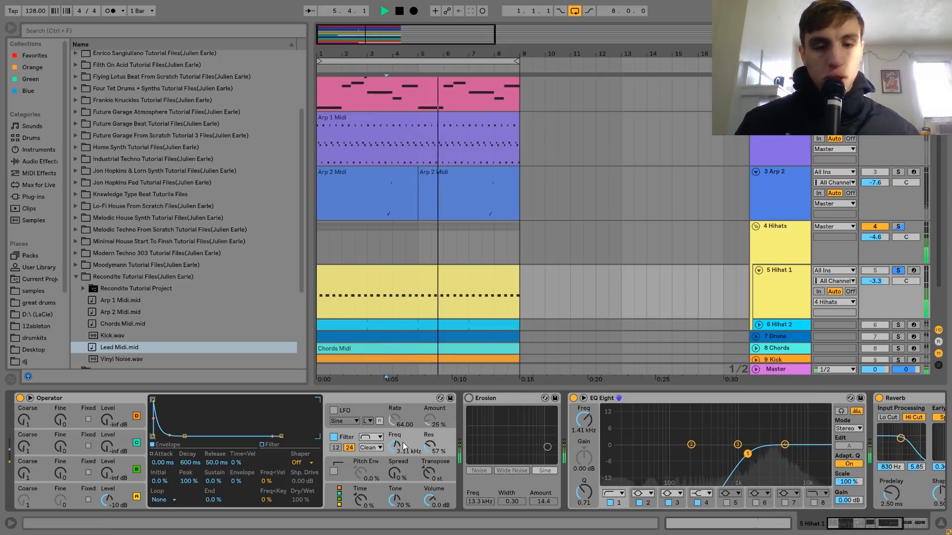
mouse_move(395, 448)
left_mouse_down()
mouse_move(395, 433)
mouse_move(396, 444)
left_mouse_up()
key("space")
left_click(468, 398)
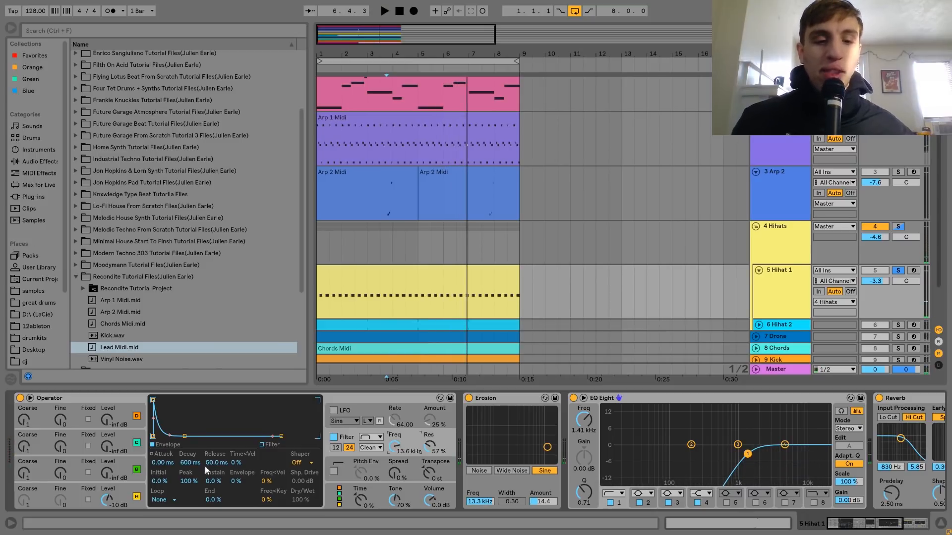
Try longer decay times on Hihat 1's oscillator A envelope during playback, and return the decay to 245 ms
left_click(138, 488)
key("space")
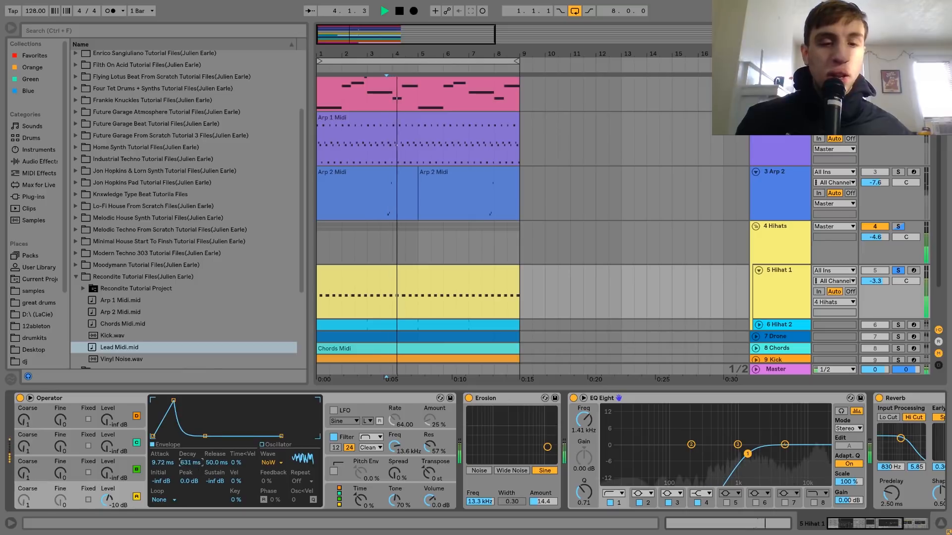
left_click(193, 464)
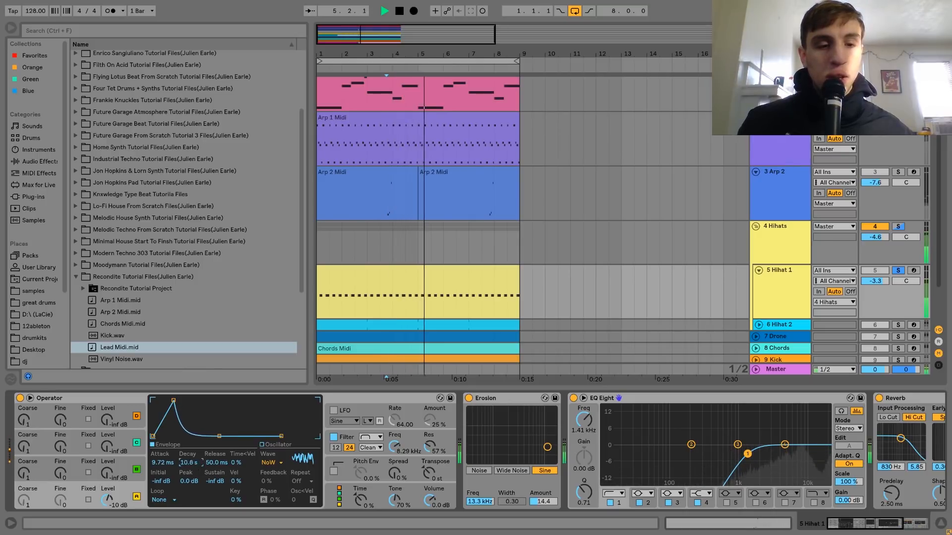
type("245")
key("Return")
left_click(218, 466)
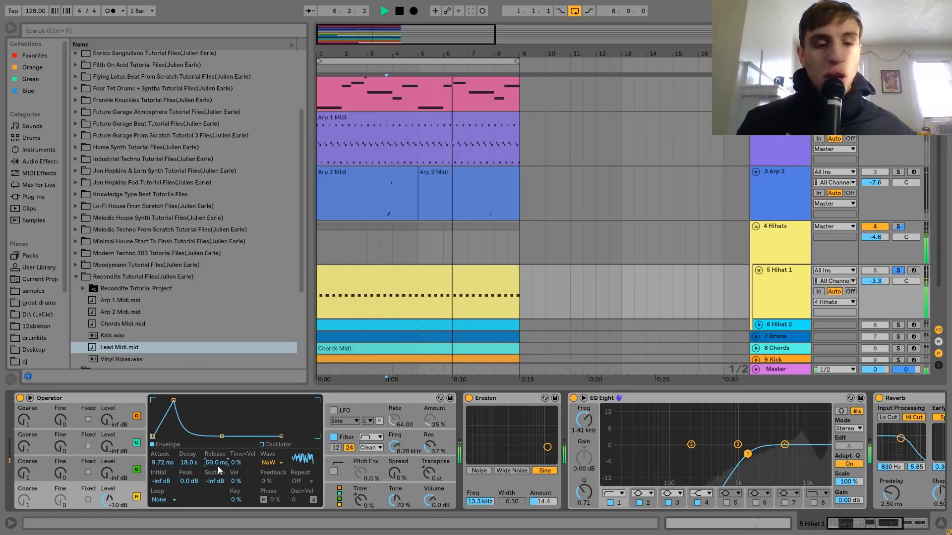
key("space")
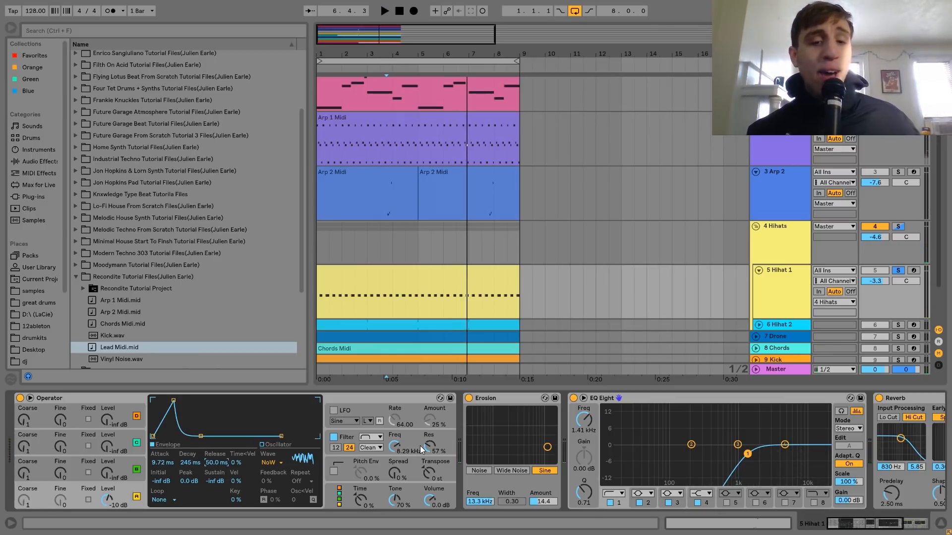
Compare Hihat 1 with its Erosion effect bypassed and enabled during playback
scroll(420, 445, "right", 3)
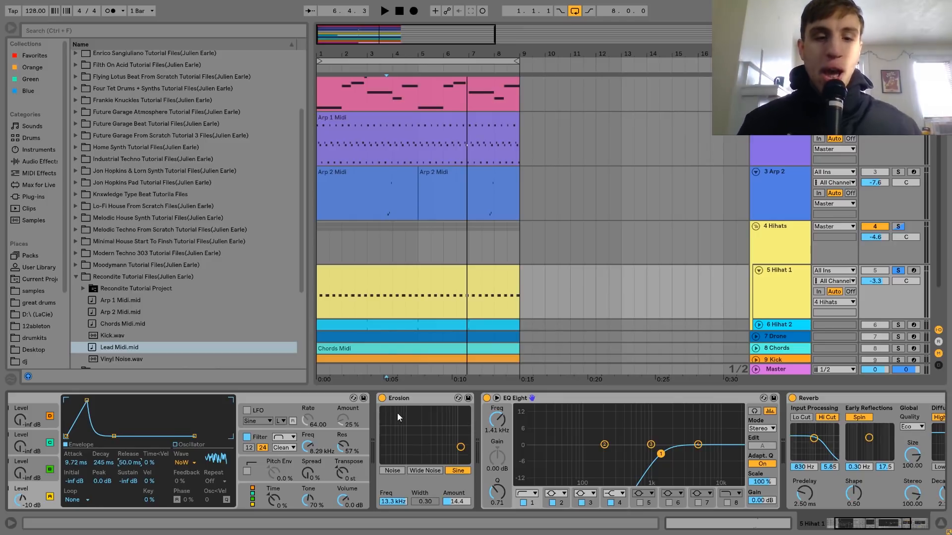
key("space")
left_click(382, 398)
left_click(382, 398)
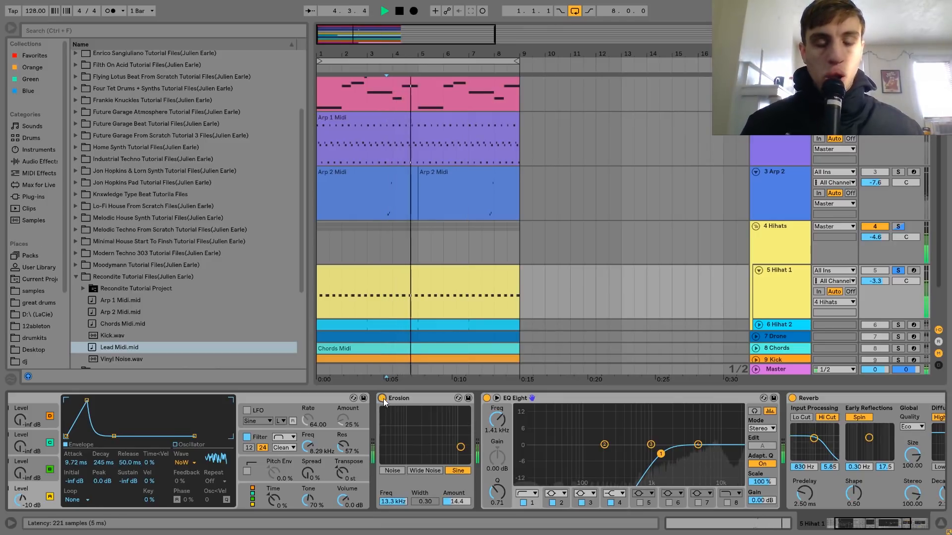
key("space")
Review Hihat 1's EQ Eight and Reverb settings and replay the track
scroll(425, 442, "right", 3)
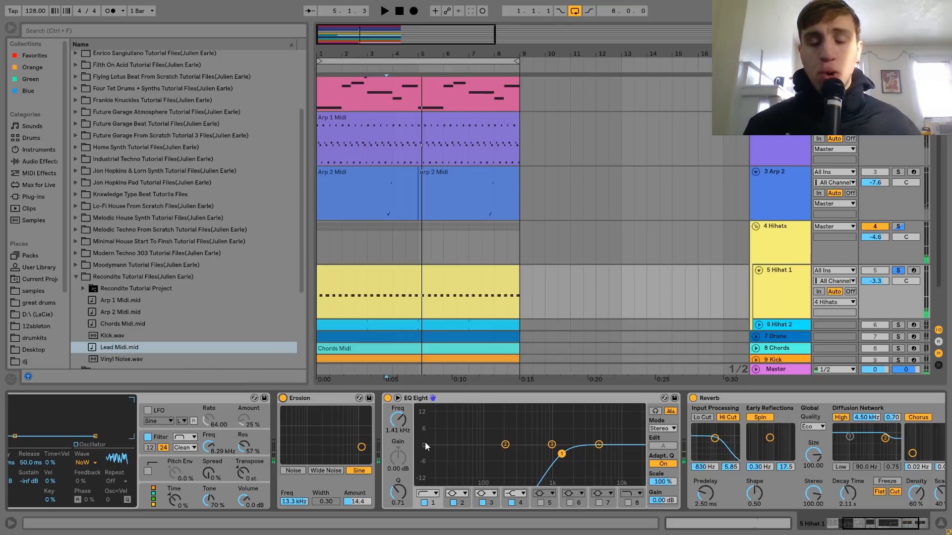
scroll(424, 442, "right", 3)
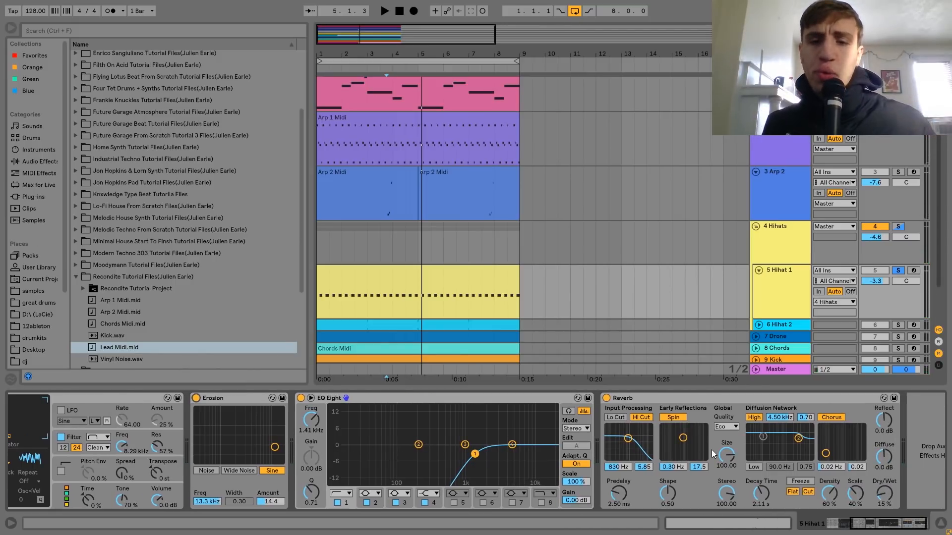
key("space")
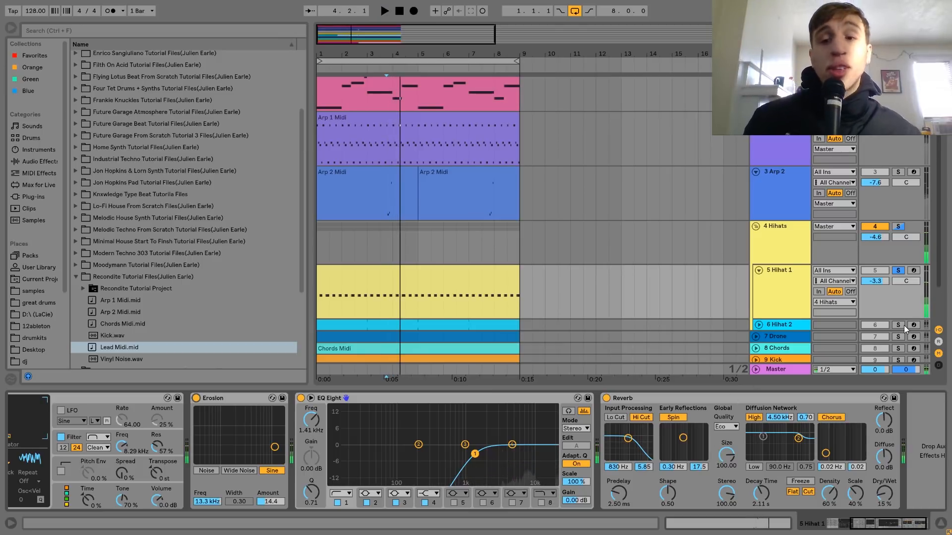
Solo Hihat 2 during playback and unfold its track to show the note pattern
left_click(898, 325)
left_click(784, 324)
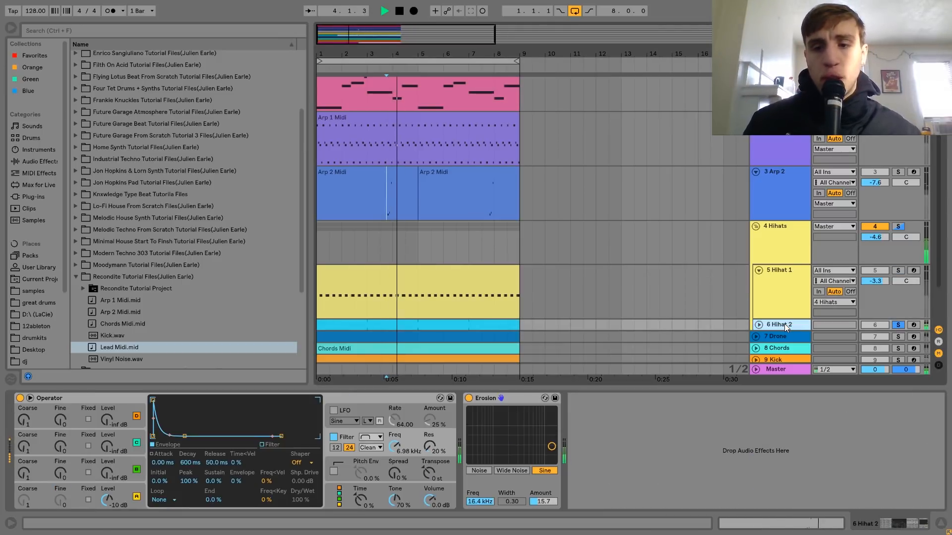
left_click(759, 324)
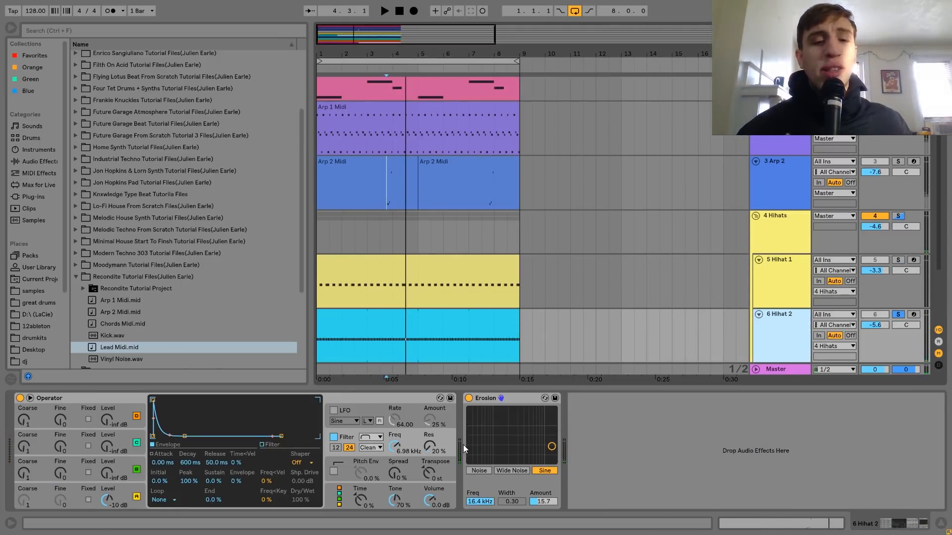
Examine oscillator A's envelope and the filter settings in Hihat 2's Operator, playing the part briefly
left_click(121, 492)
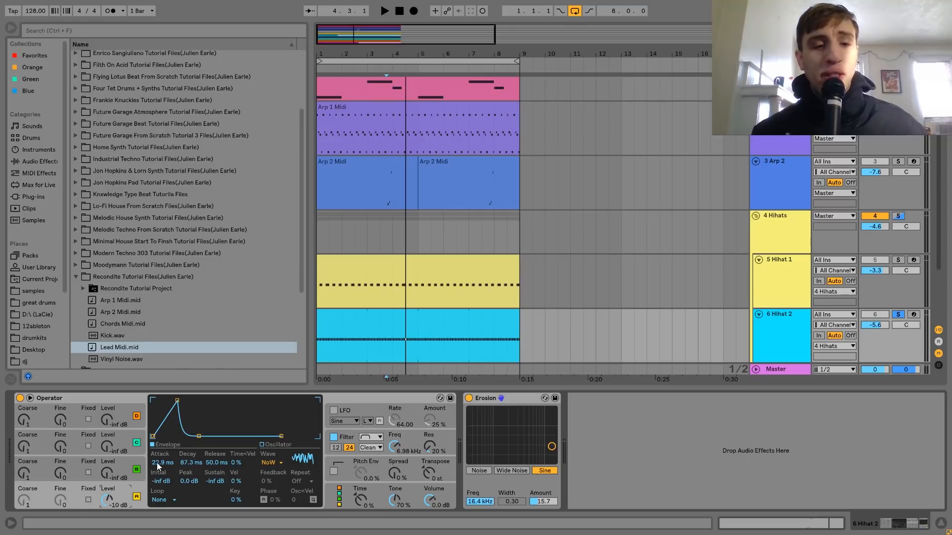
key("space")
key("space")
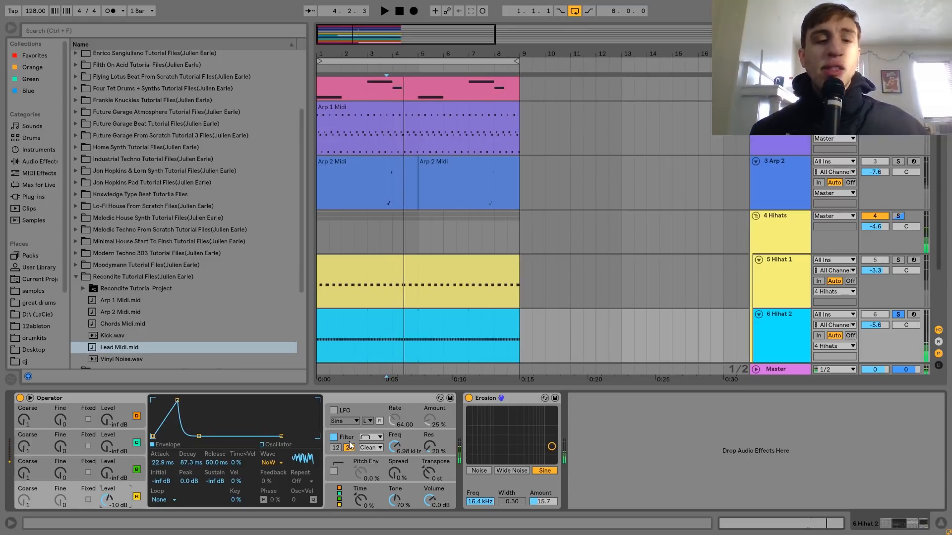
left_click(347, 443)
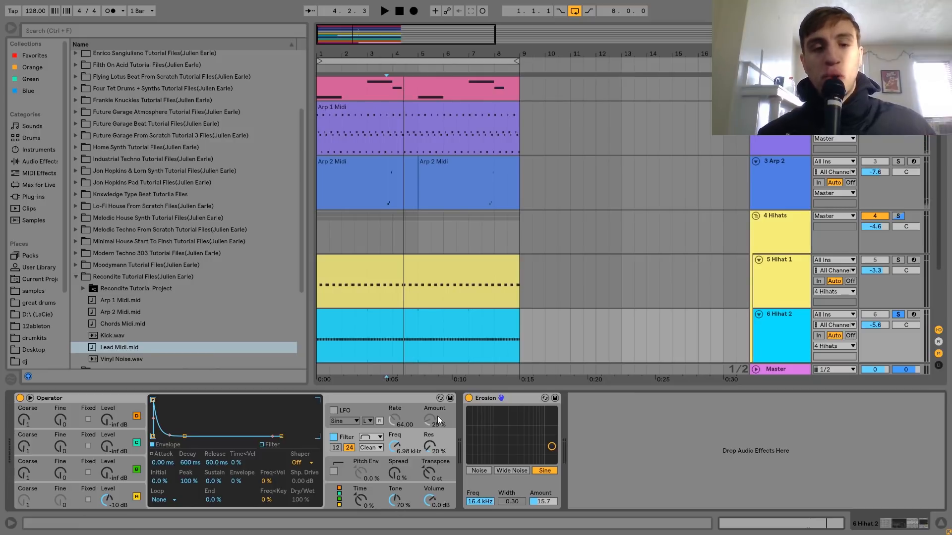
Replay the hi-hats with the solo moved from Hihat 2 to Hihat 1
key("space")
left_click(897, 259)
left_click(898, 315)
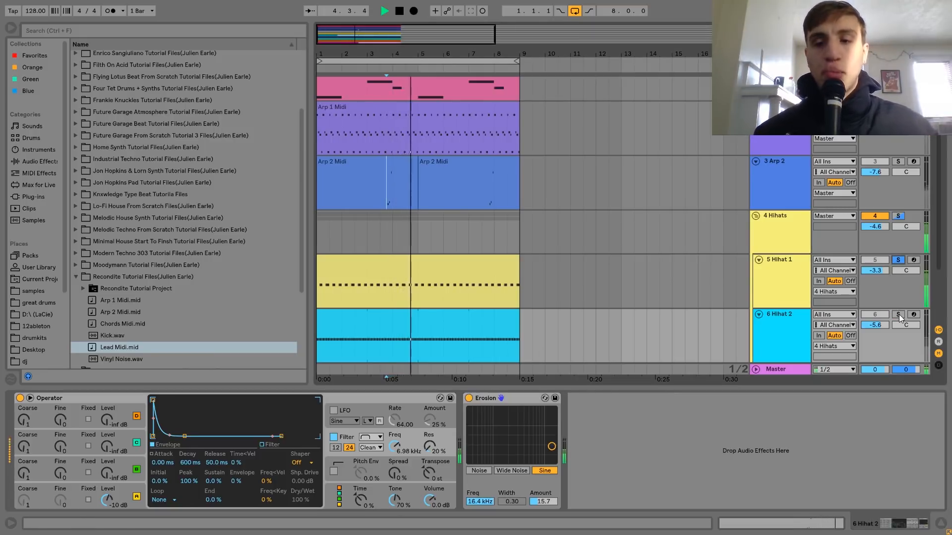
Compare Hihat 1 alone with both hi-hats together during playback, ending with only Hihat 2 soloed
left_click(899, 315, "ctrl")
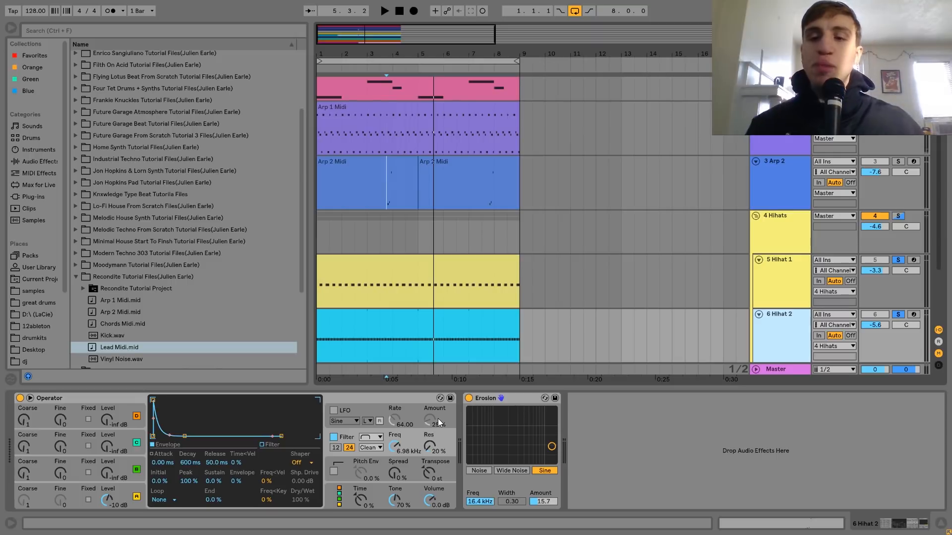
left_click(898, 315)
key("space")
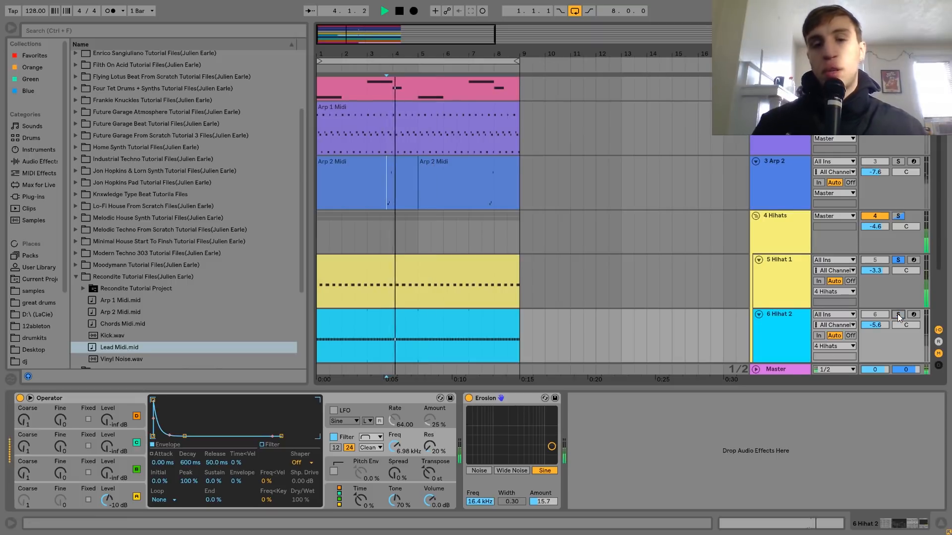
left_click(898, 314)
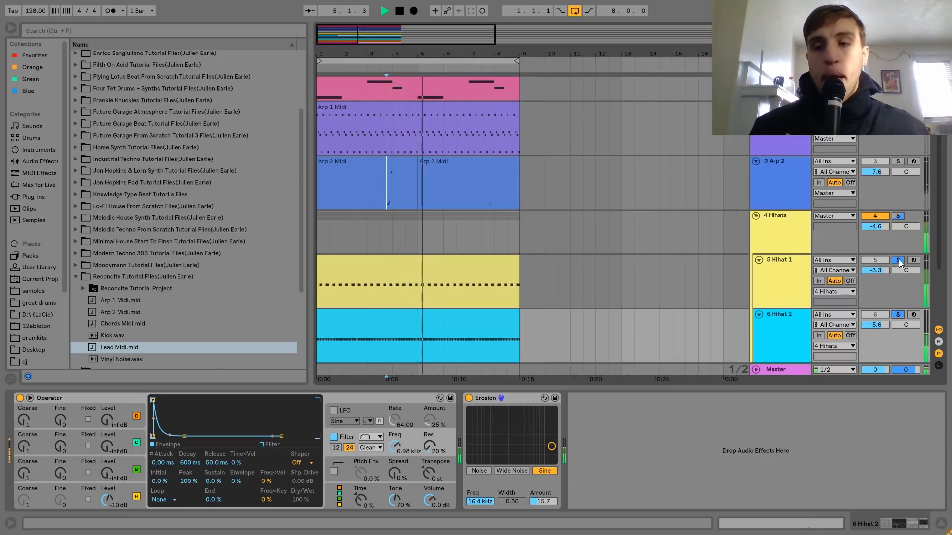
left_click(771, 337)
key("space")
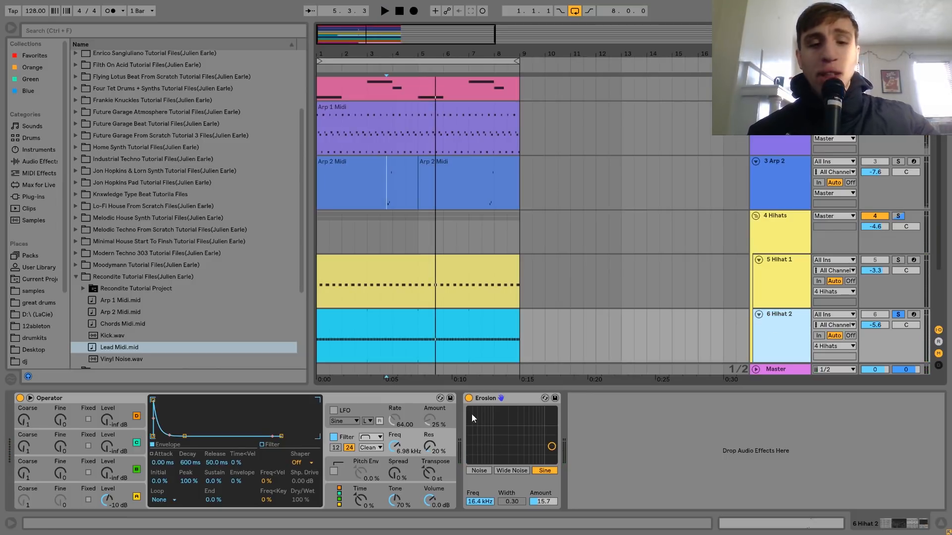
Play the soloed Hihat 2 while bypassing and re-enabling its Erosion effect to compare the sound
left_click(482, 400)
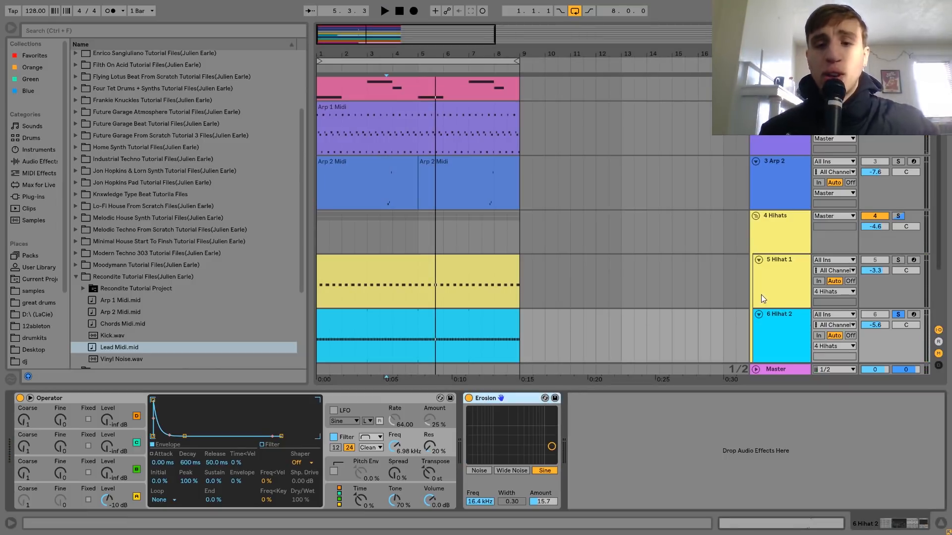
left_click(763, 320)
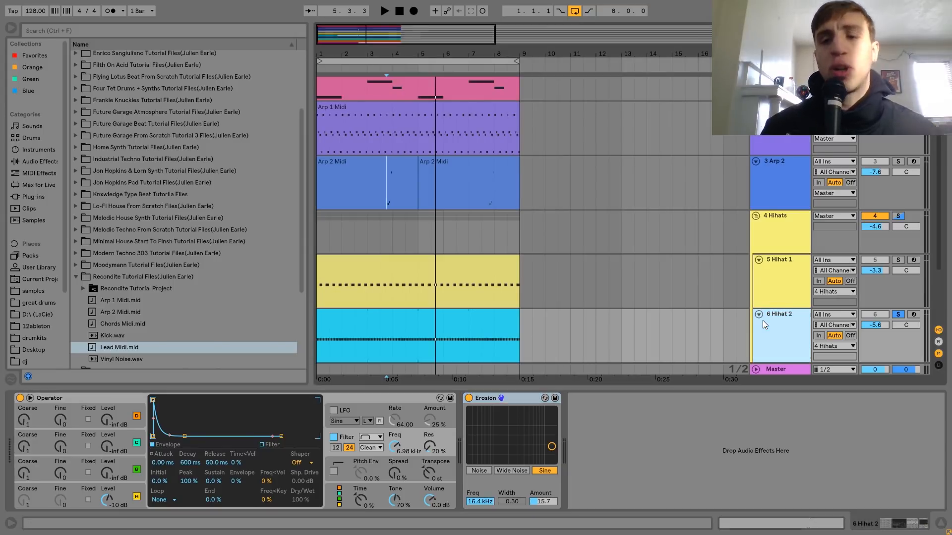
key("space")
left_click(469, 399)
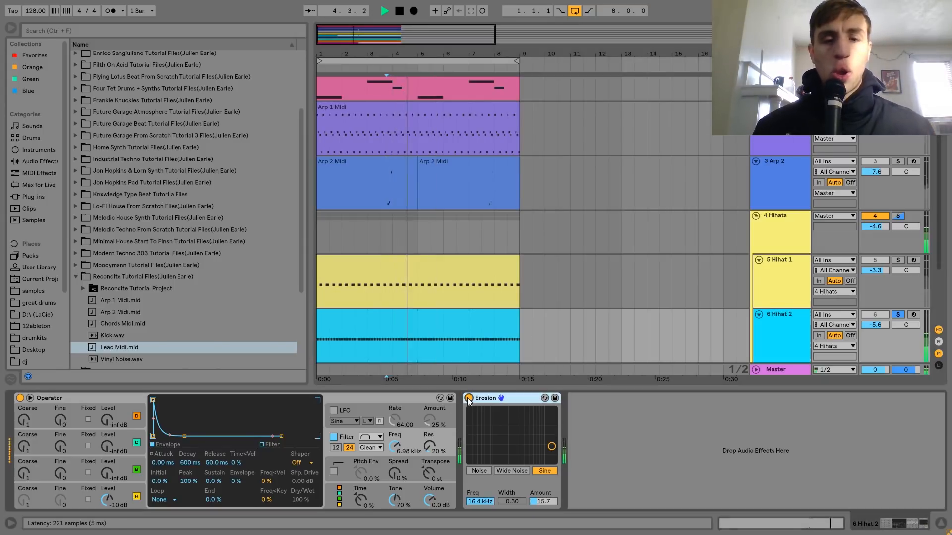
left_click(469, 398)
key("space")
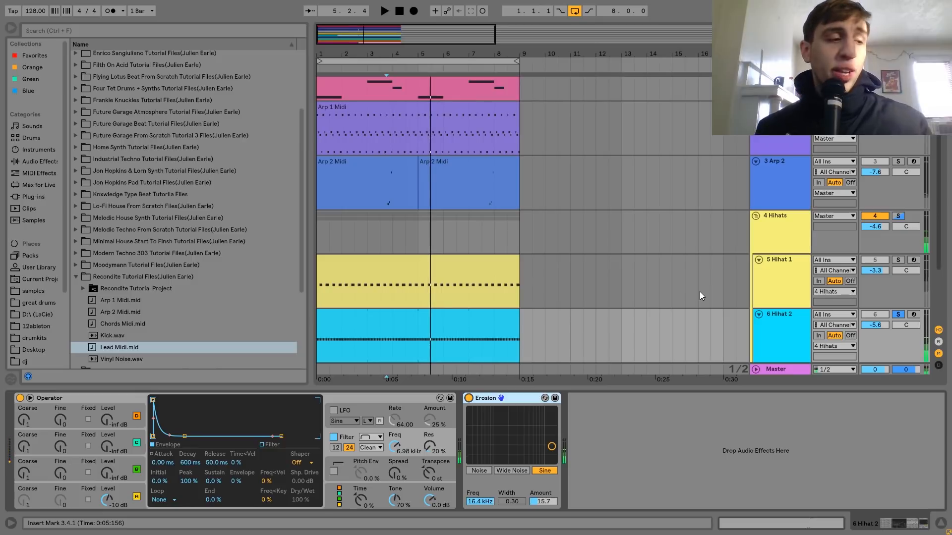
Solo the Hihats group and play it from bar 1, comparing the sound with Drum Buss off and on
left_click(773, 221)
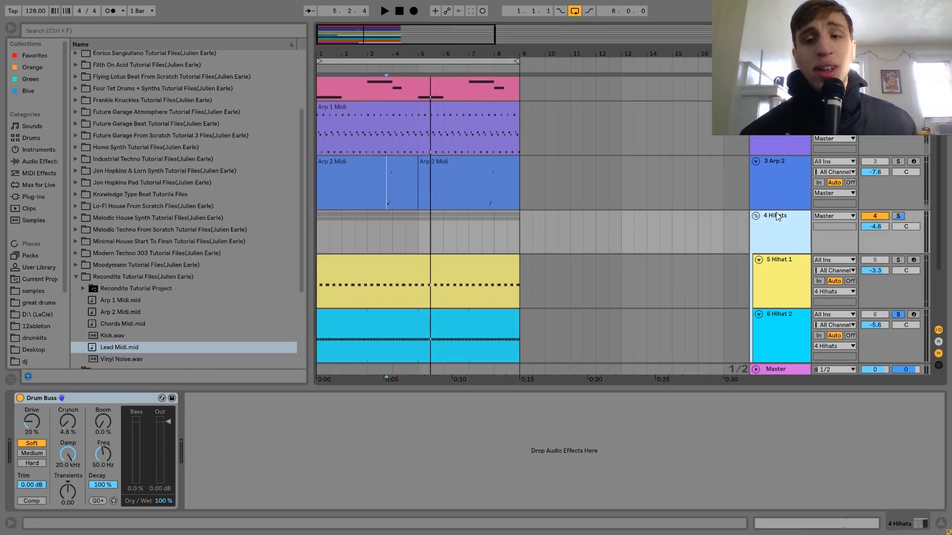
left_click(896, 217)
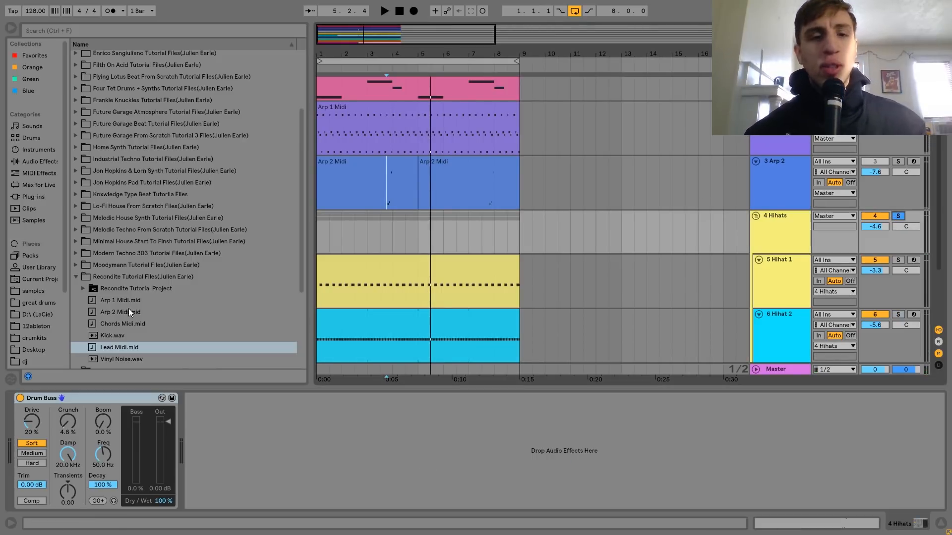
left_click(322, 241)
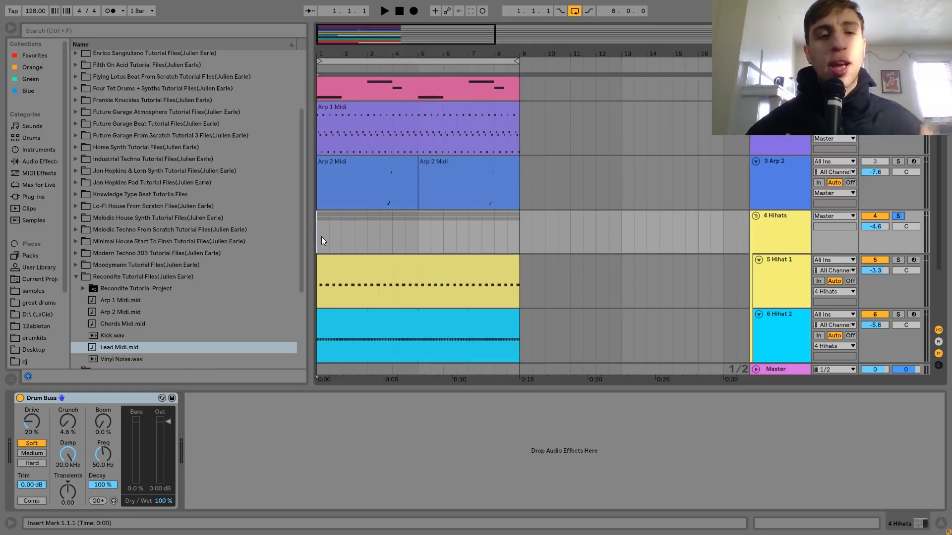
left_click(19, 398)
key("space")
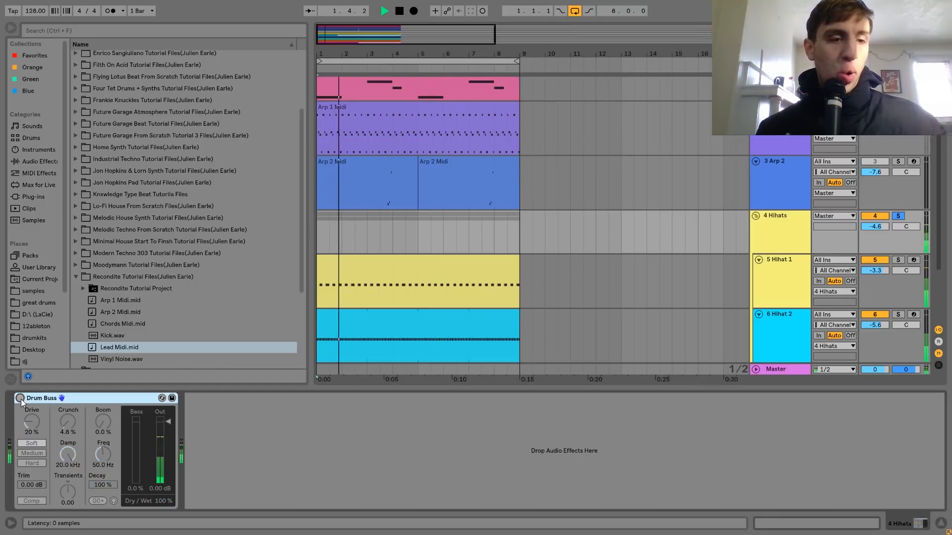
left_click(21, 399)
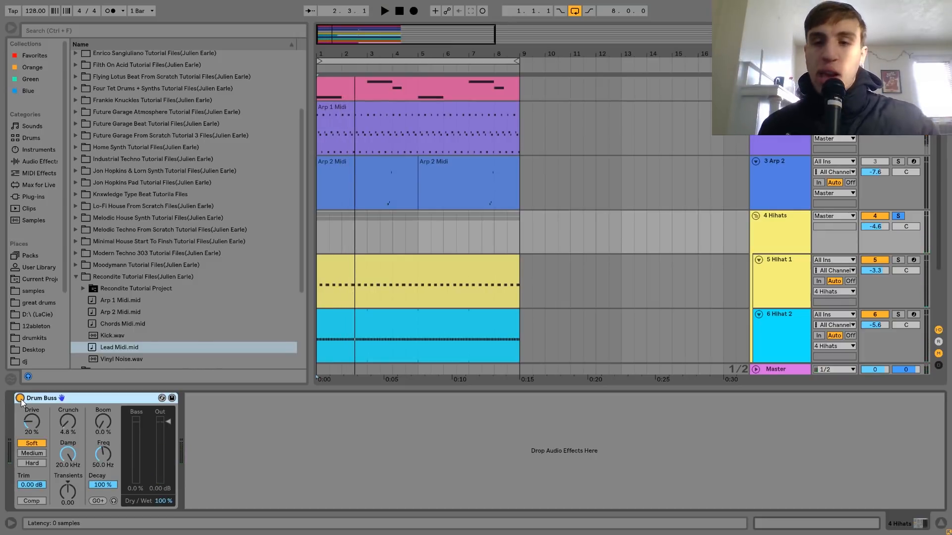
Replay the Hihats group from the start and remove its solo to hear it in the full mix
key("space")
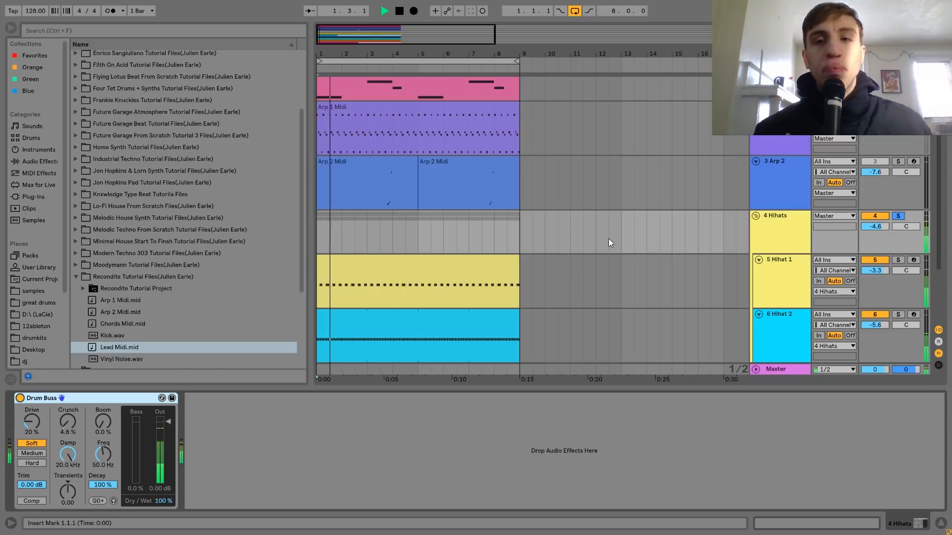
left_click(898, 218)
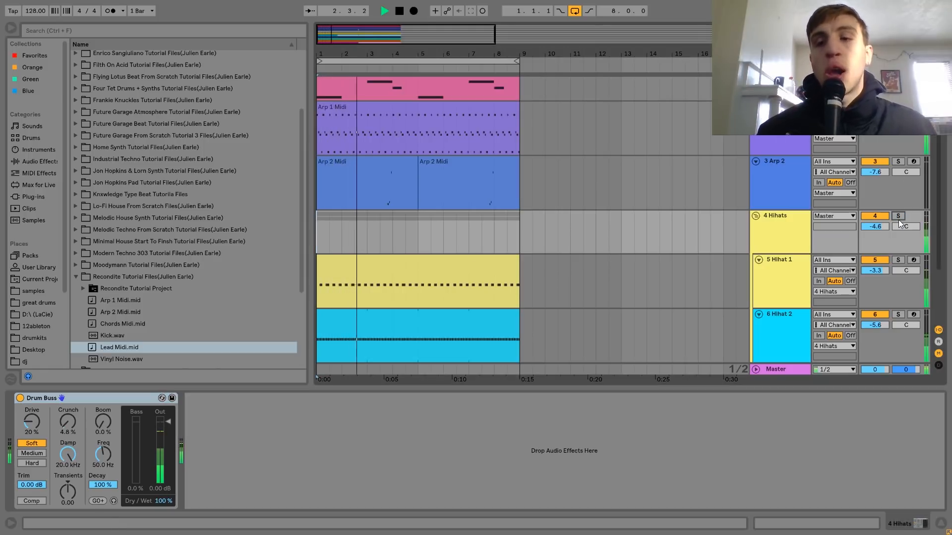
key("space")
Unfold and solo the Drone track, and play it briefly from the start
scroll(898, 219, "down", 3)
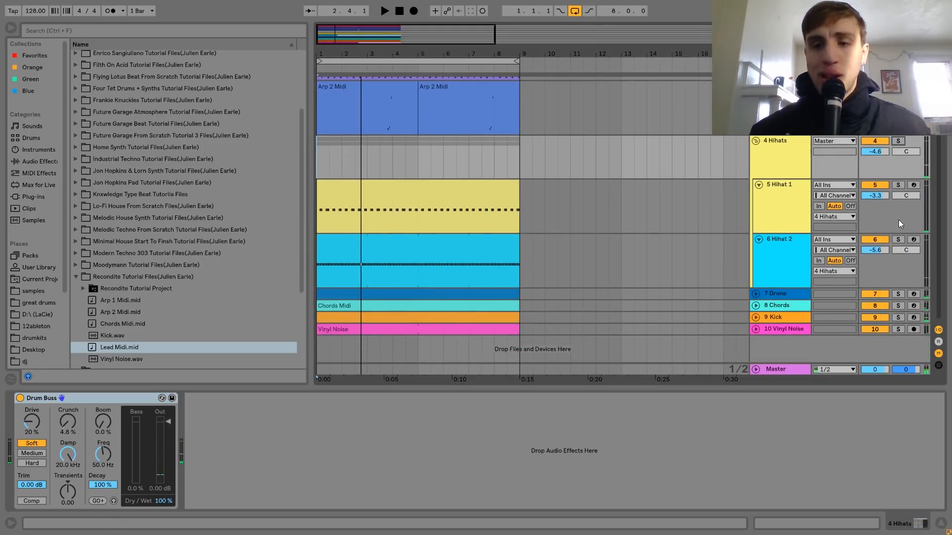
left_click(771, 293)
left_click(756, 293)
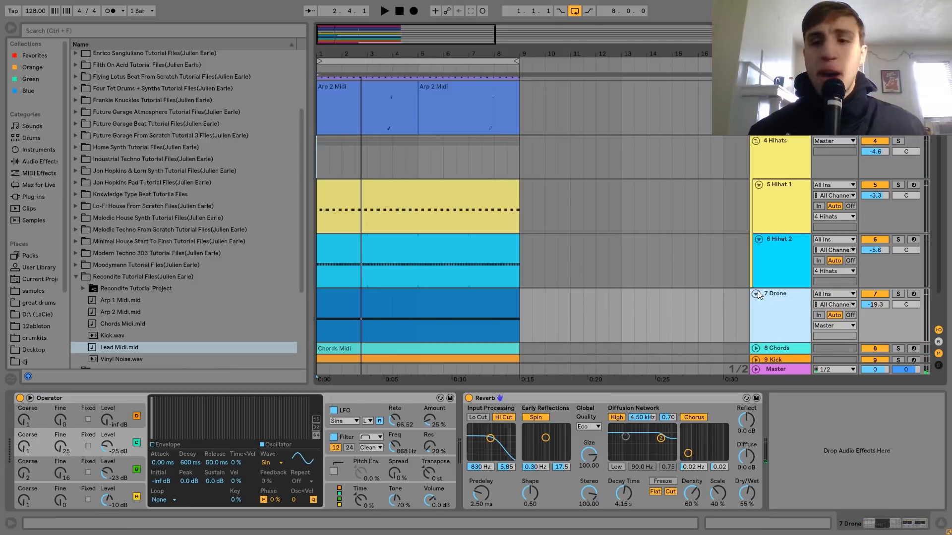
left_click(898, 294)
scroll(897, 297, "down", 2)
key("space")
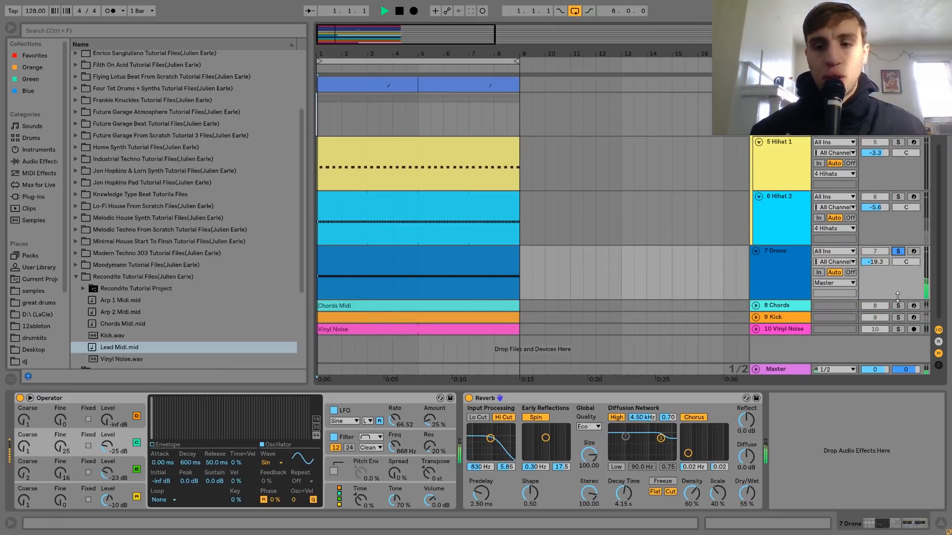
left_click(791, 280)
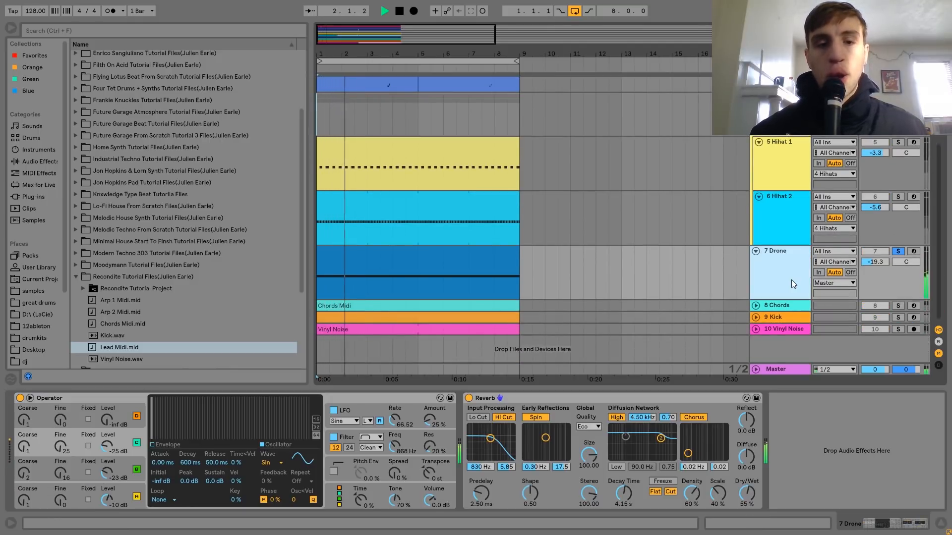
key("space")
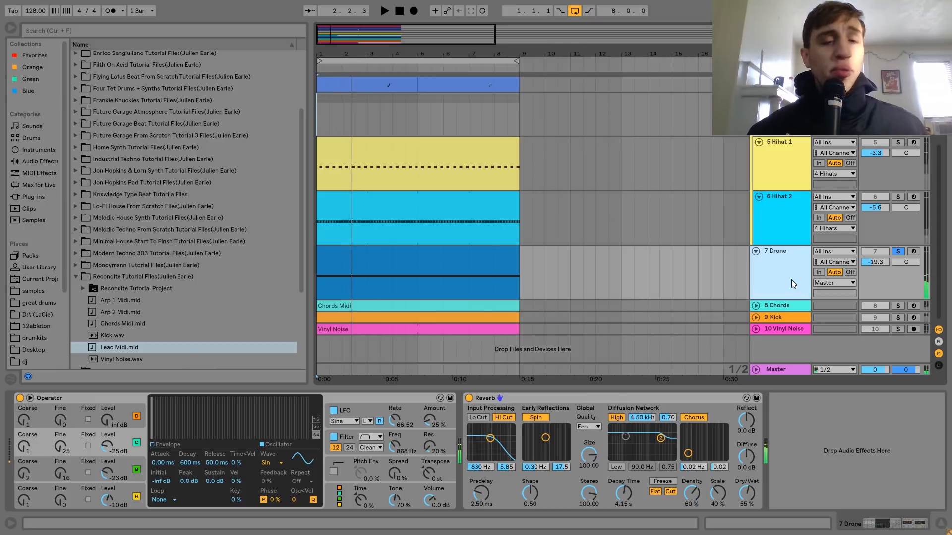
Inspect the Drone clip's notes and the oscillator and filter settings in its Operator
double_click(428, 261)
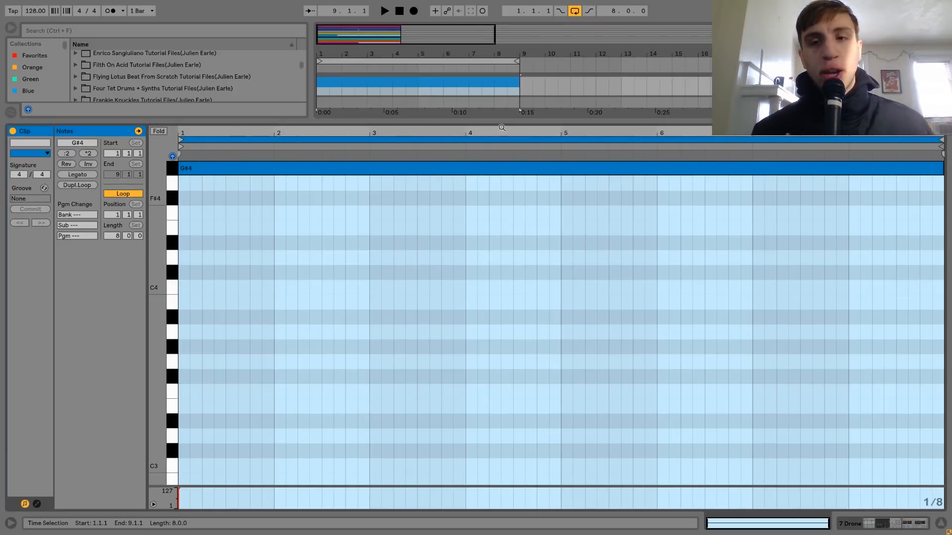
key("shift+Tab")
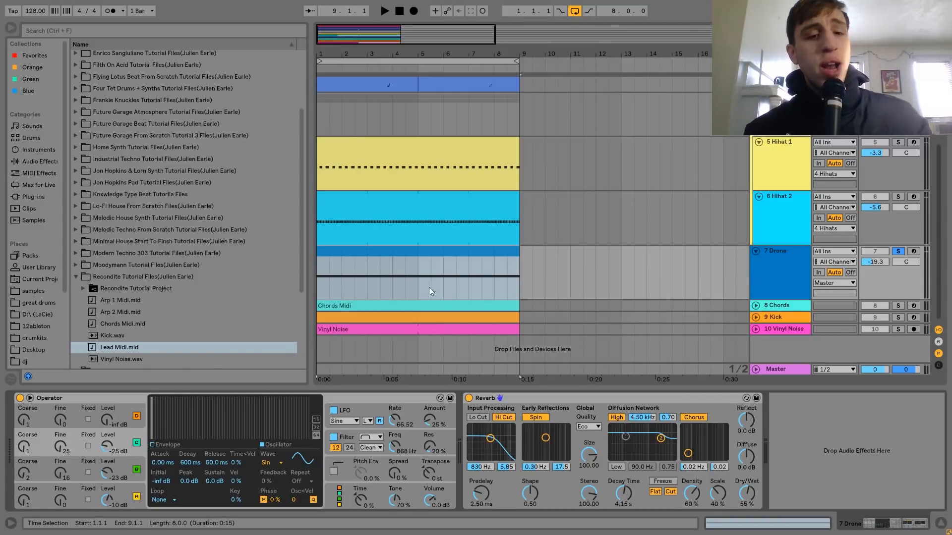
left_click(133, 487)
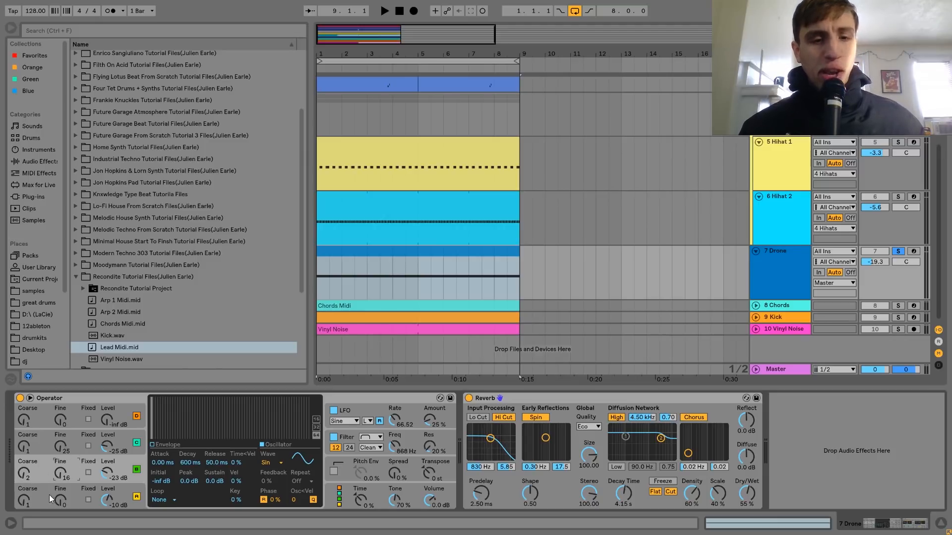
left_click(347, 440)
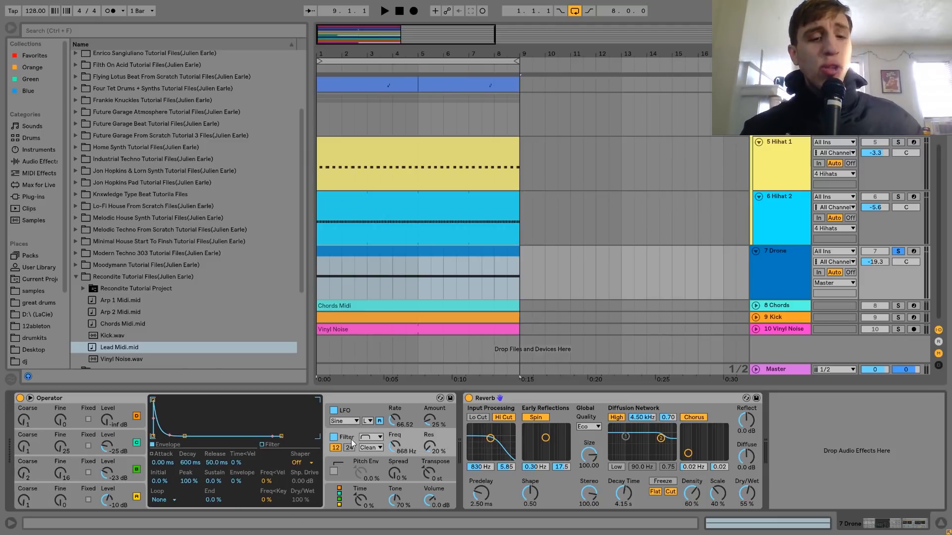
Compare the drone with Operator's filter switched off and back on during playback
left_click(334, 438)
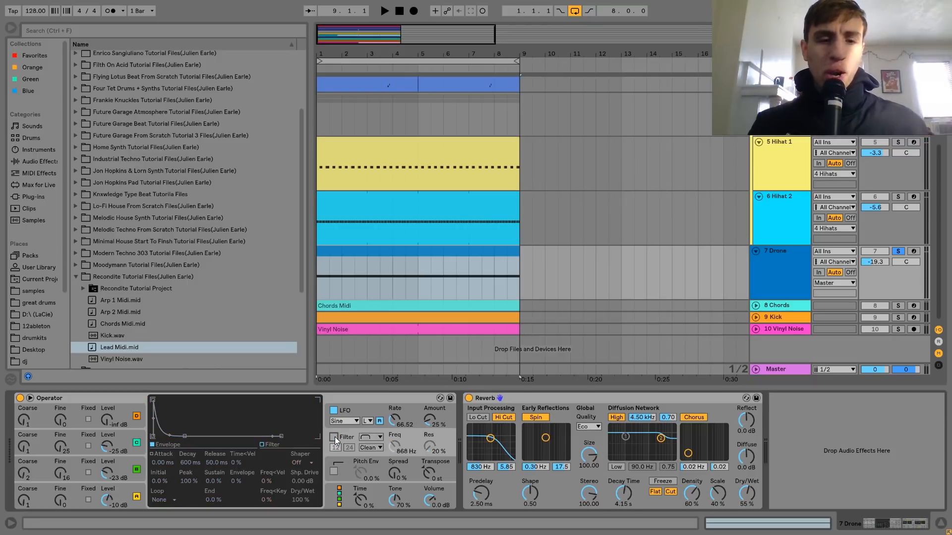
key("space")
left_click(334, 438)
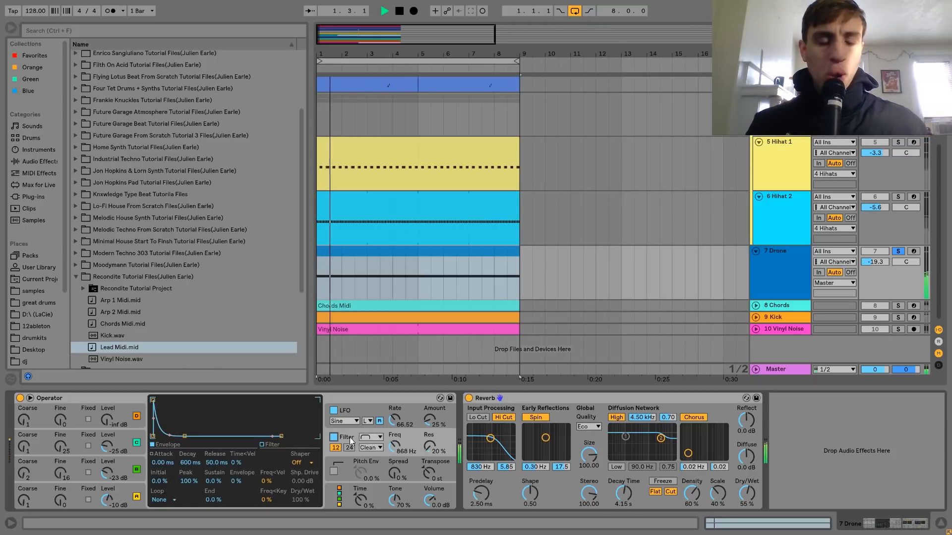
Examine the LFO settings in the Drone's Operator and replay the part
left_click(376, 421)
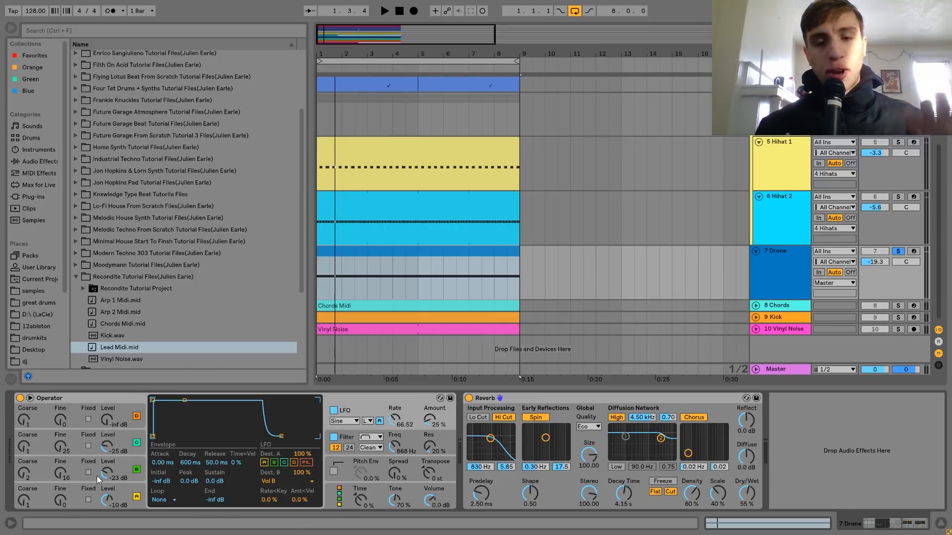
key("space")
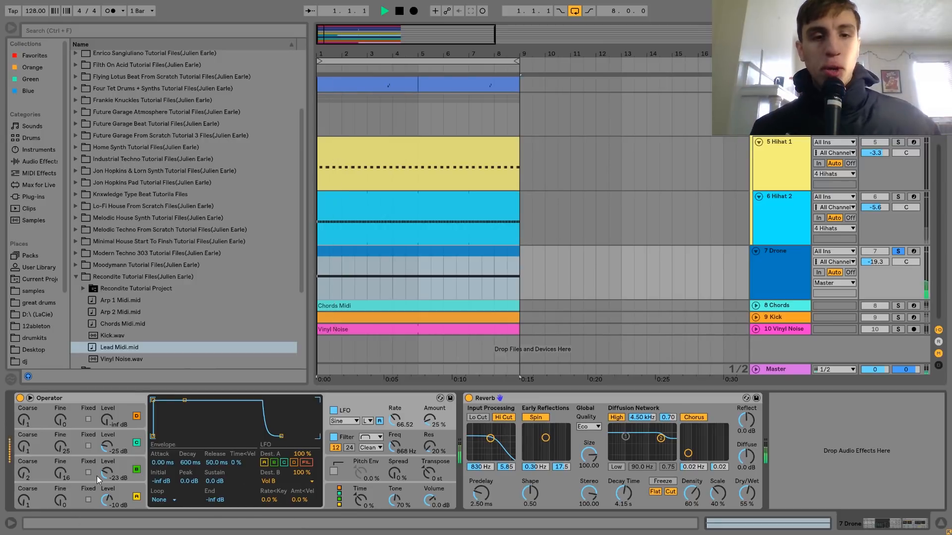
key("space")
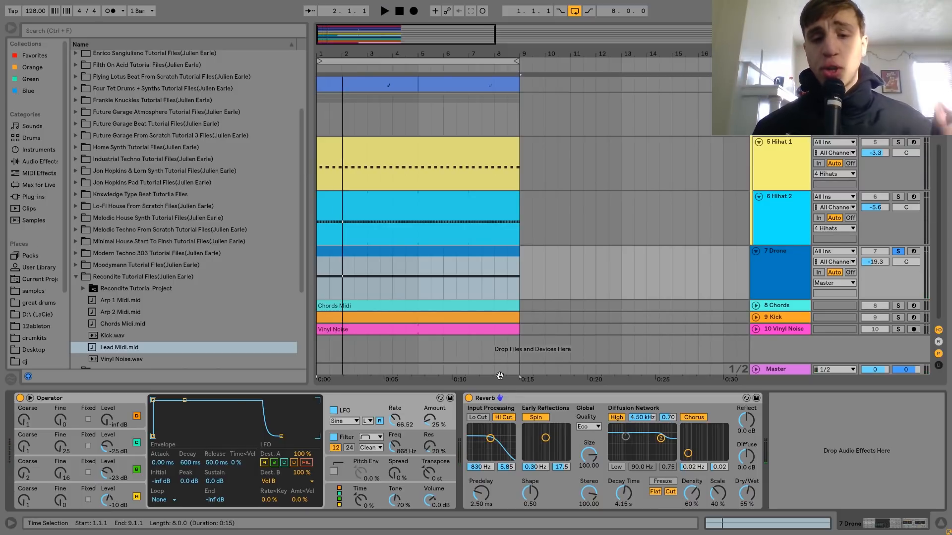
Review the Reverb settings on the Drone track and play the part once more
left_click(487, 399)
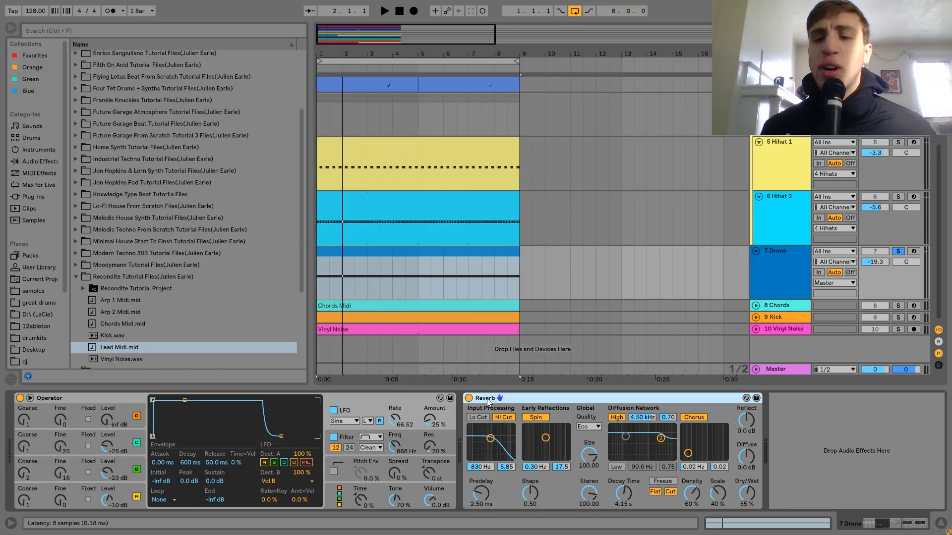
key("space")
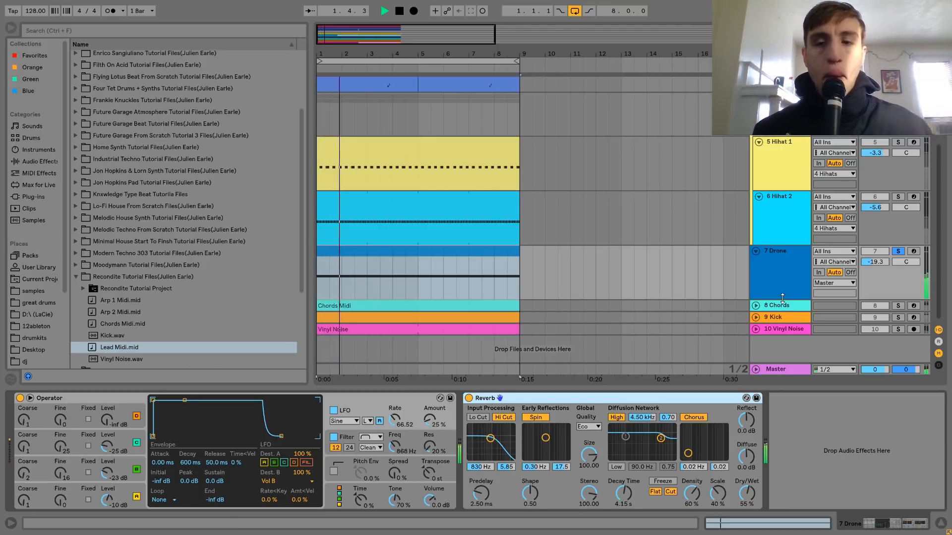
key("space")
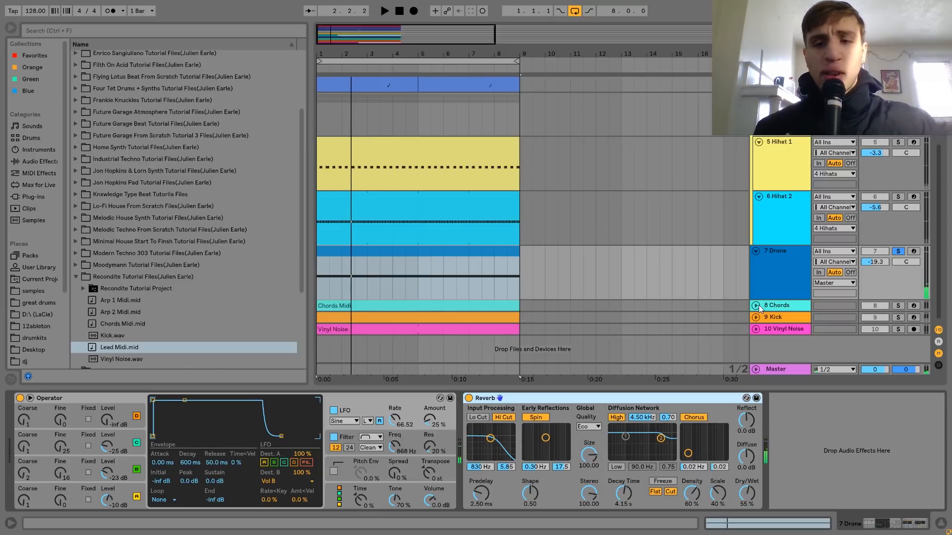
Unfold the Chords track, move the solo to it, play it and select the Chords Midi clip
left_click(757, 305)
left_click(787, 302)
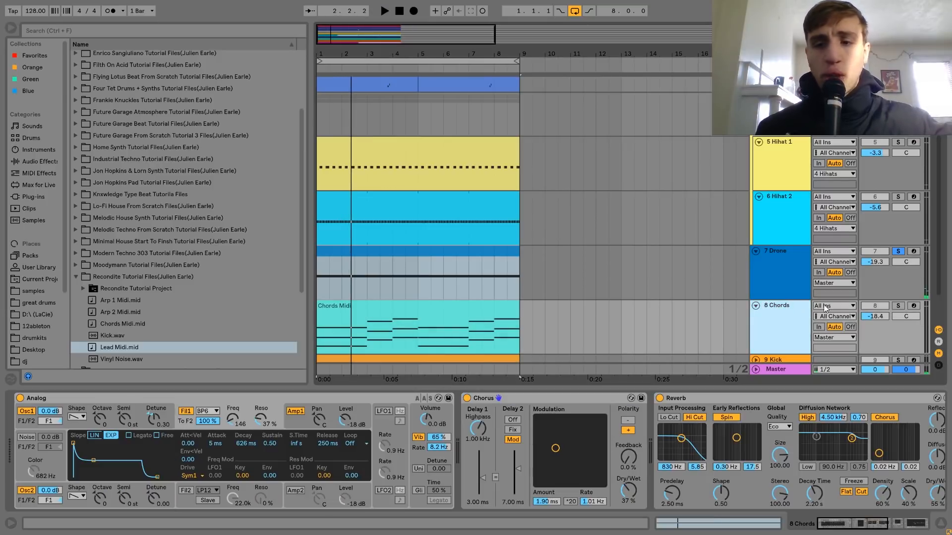
left_click(897, 306)
key("space")
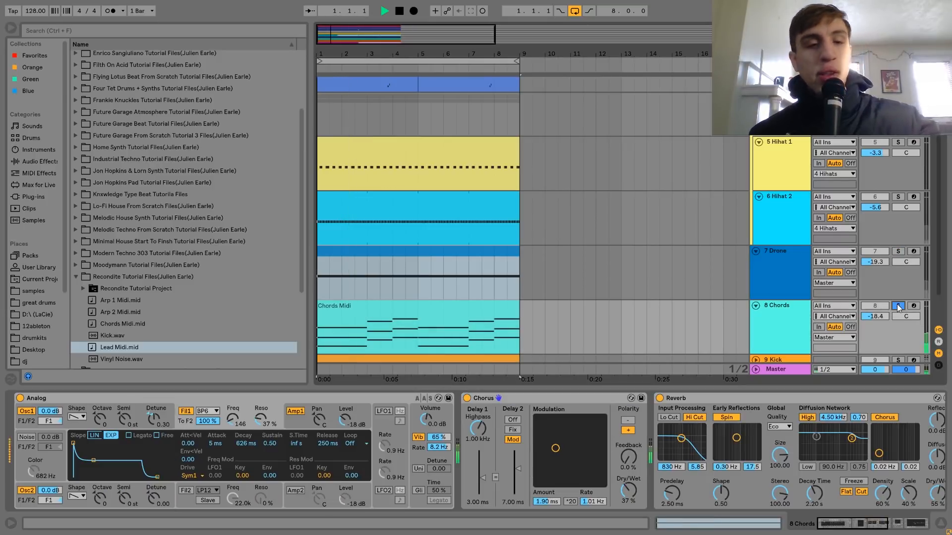
left_click(431, 308)
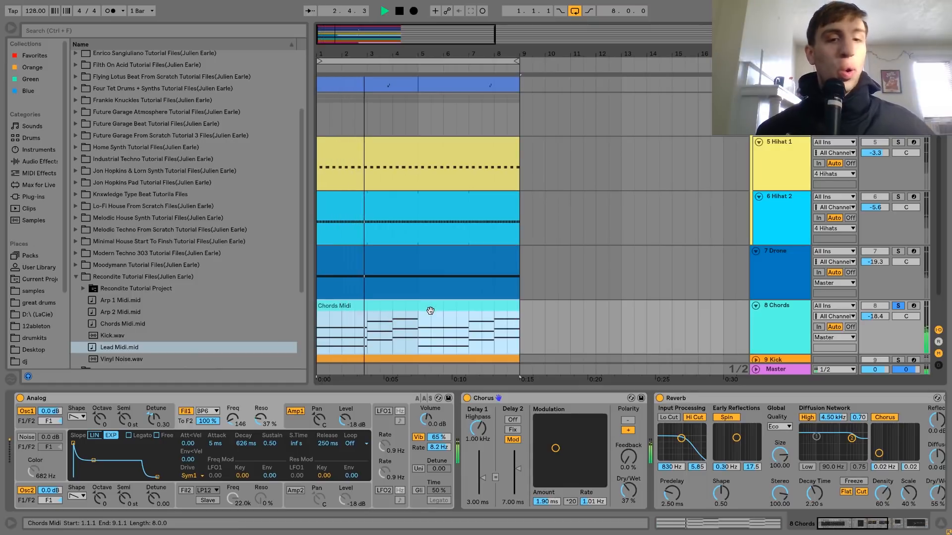
Remove the solo from the Chords track and play the full arrangement to hear the chords with the other tracks
key("space")
left_click(899, 306)
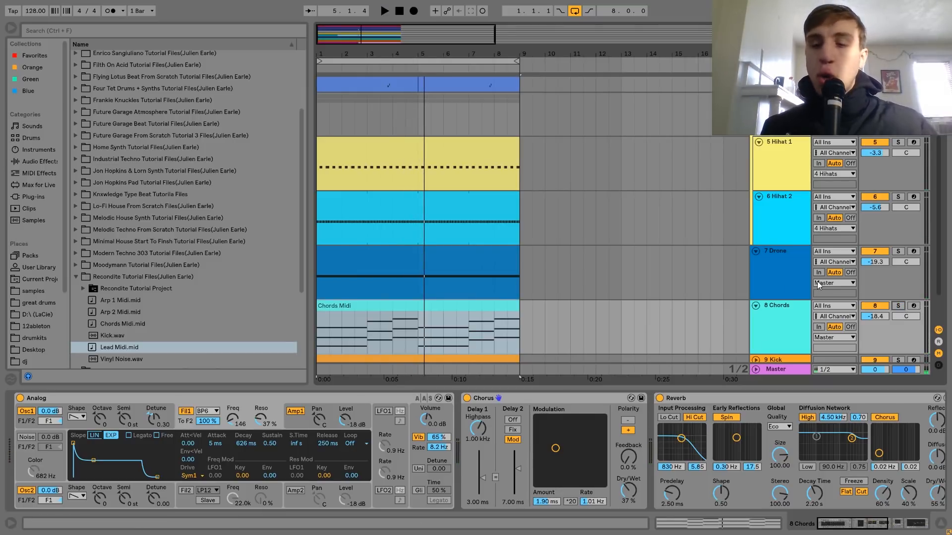
left_click(801, 309)
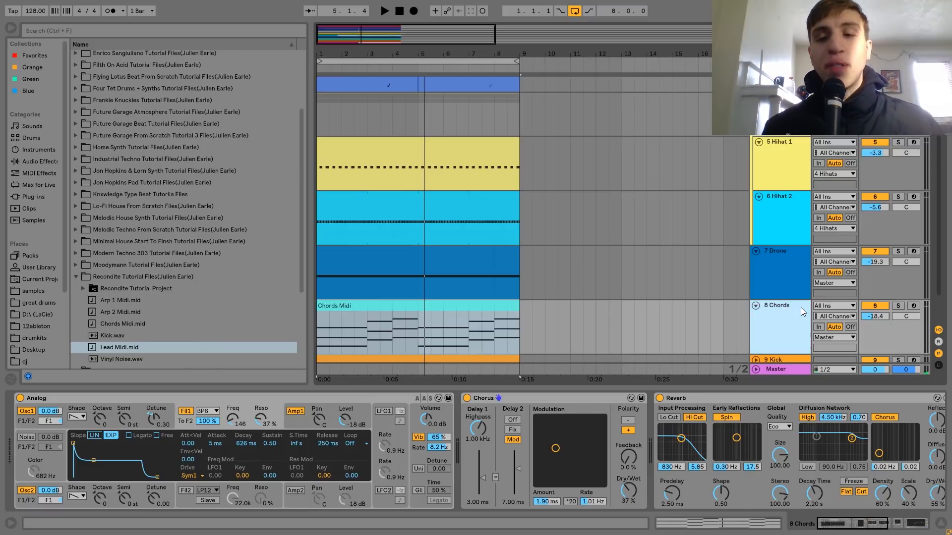
key("space")
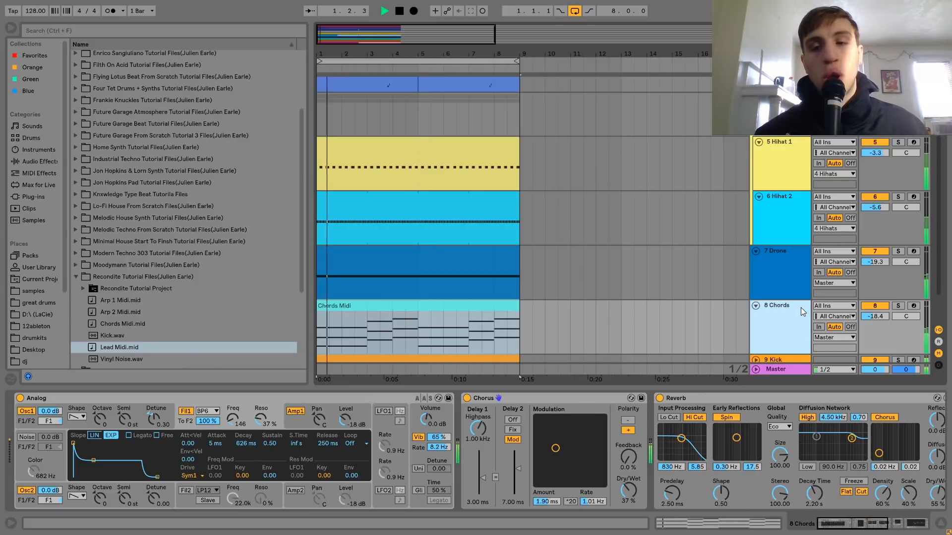
scroll(802, 307, "up", 5)
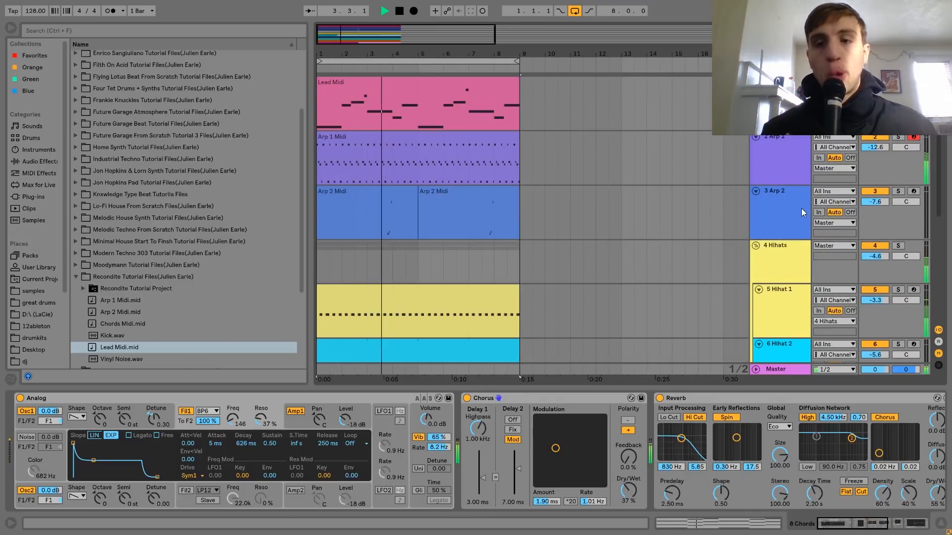
scroll(801, 208, "down", 6)
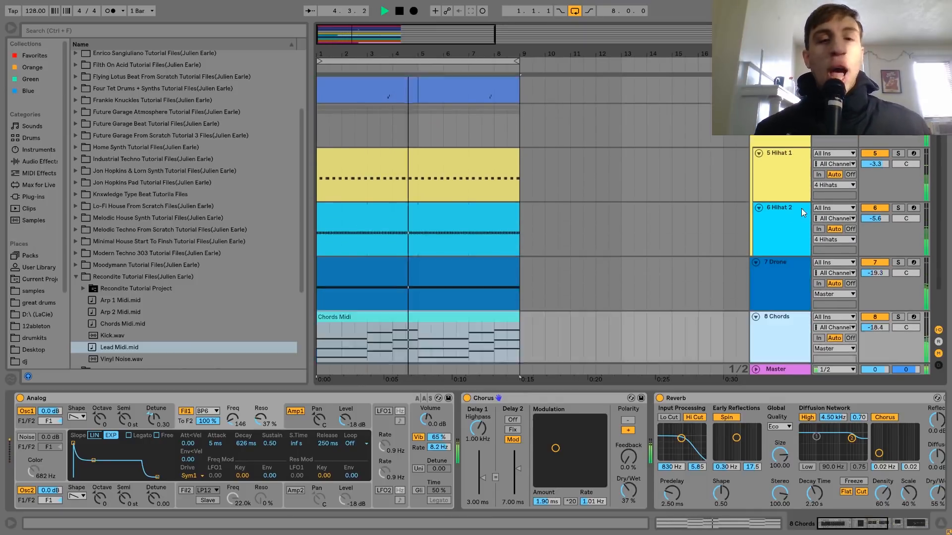
key("space")
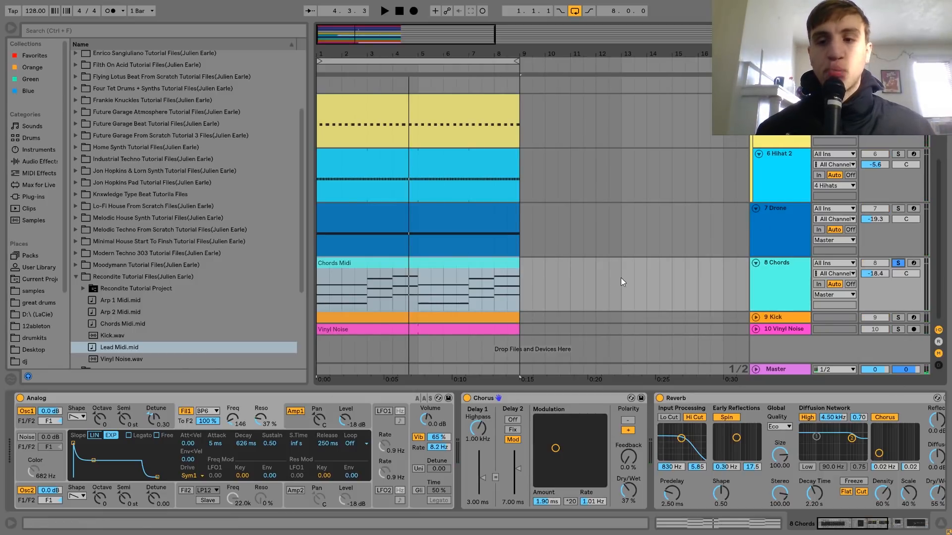
Open the Chords Midi clip and lower the top notes of the first three chords by one octave
double_click(401, 277)
left_click(341, 305)
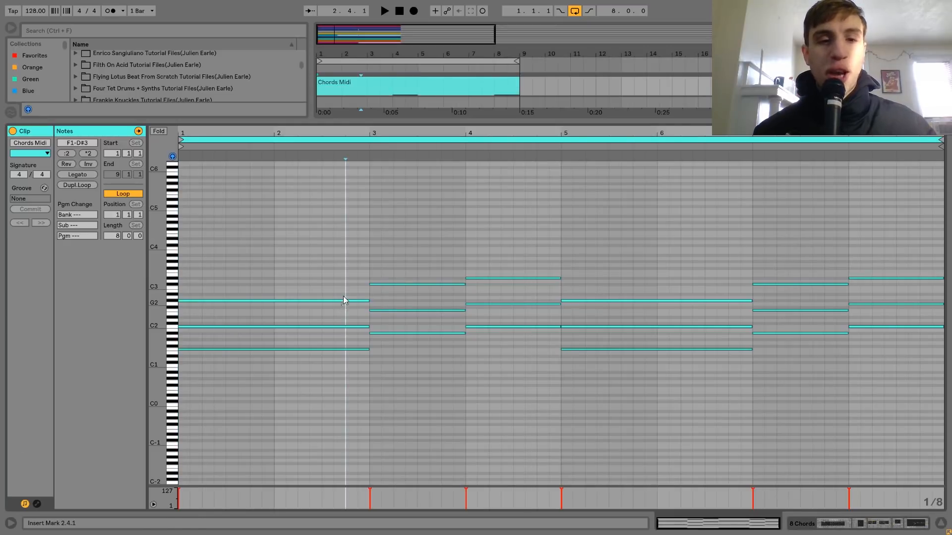
left_click(343, 301)
left_click_drag(439, 297, 490, 255)
key("shift+Down")
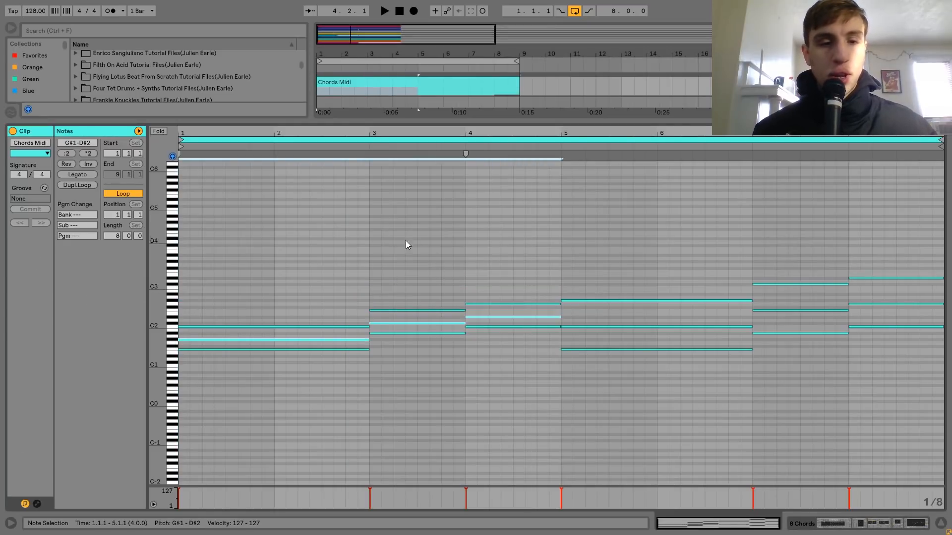
Highlight the closely voiced chords one by one and undo the octave shift of their top notes
left_click_drag(324, 246, 305, 410)
left_click(409, 325)
left_click_drag(409, 323, 414, 397)
left_click_drag(506, 360, 491, 189)
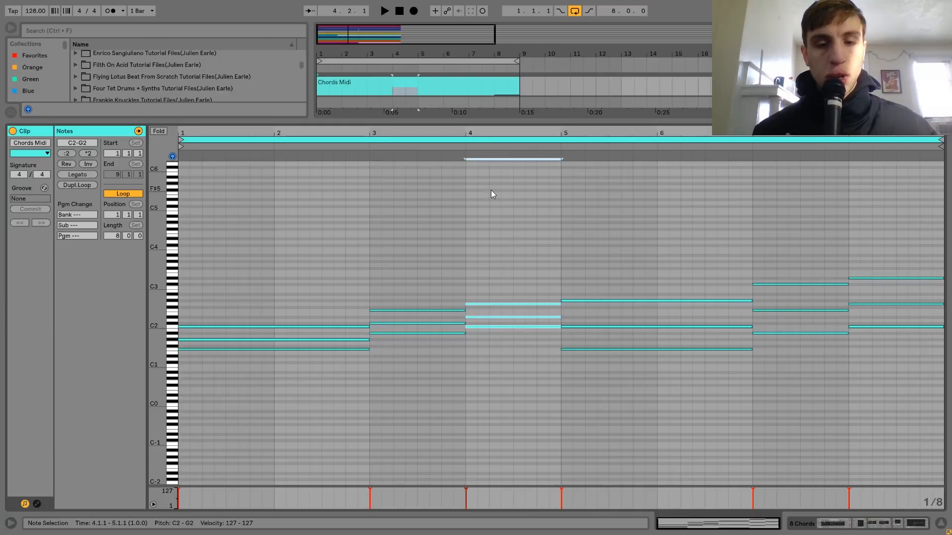
key("ctrl+z")
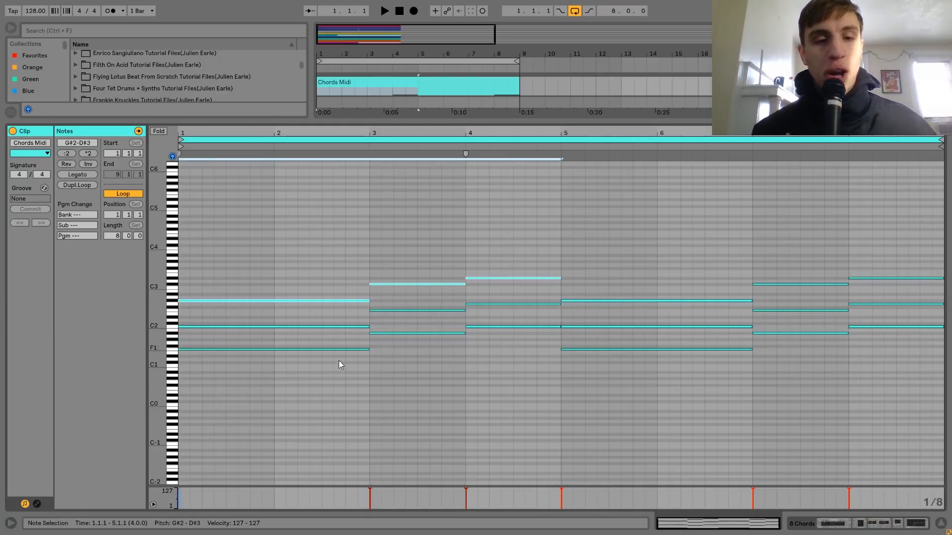
Highlight the notes of the first three open-voiced chords, one chord at a time, in the Chords Midi clip
left_click_drag(341, 365, 330, 292)
left_click_drag(431, 371, 423, 227)
left_click(501, 254)
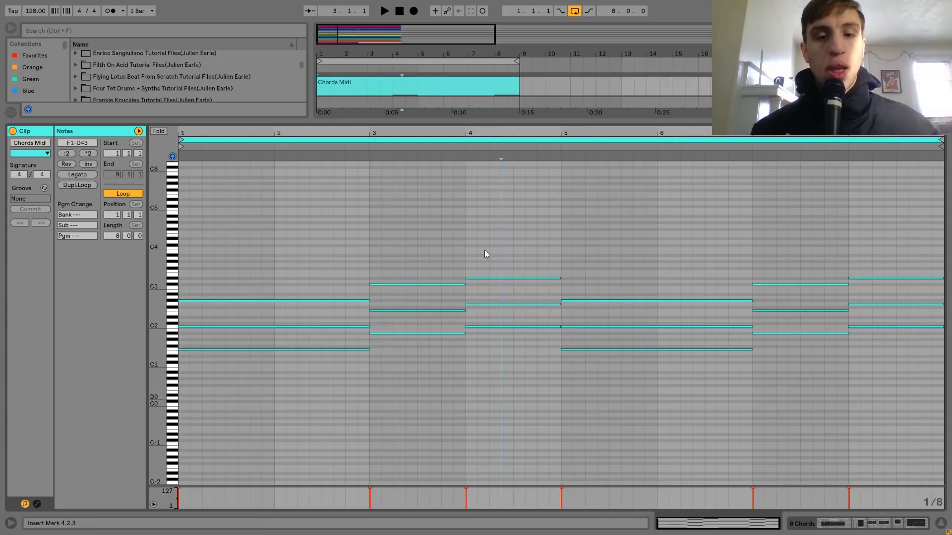
left_click(493, 150)
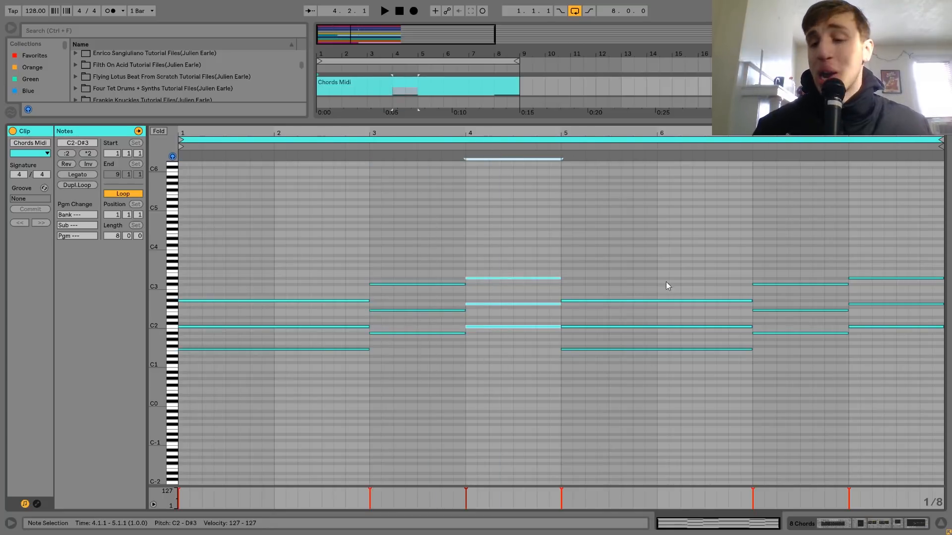
Return to the Chords track's devices and examine Analog's vibrato section and the Chorus settings
key("shift+Tab")
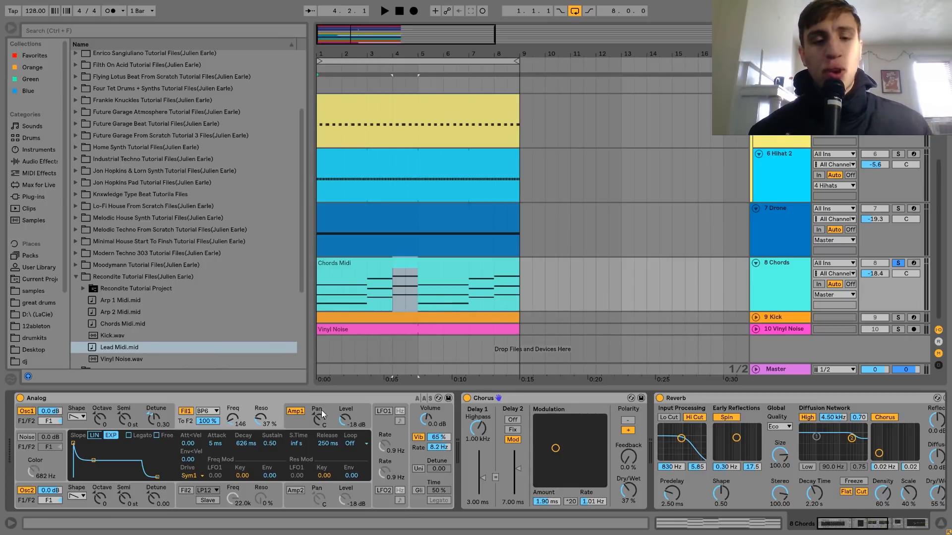
left_click(416, 433)
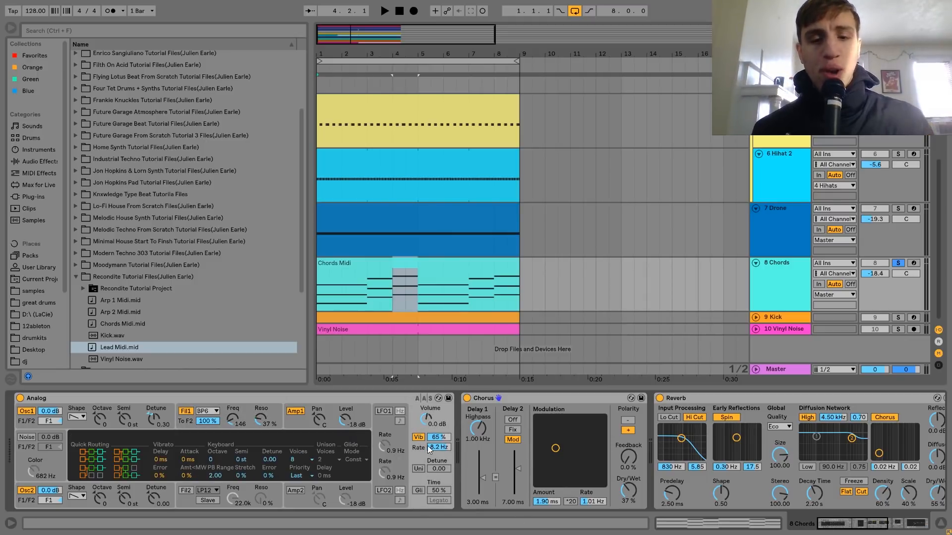
scroll(331, 413, "right", 10)
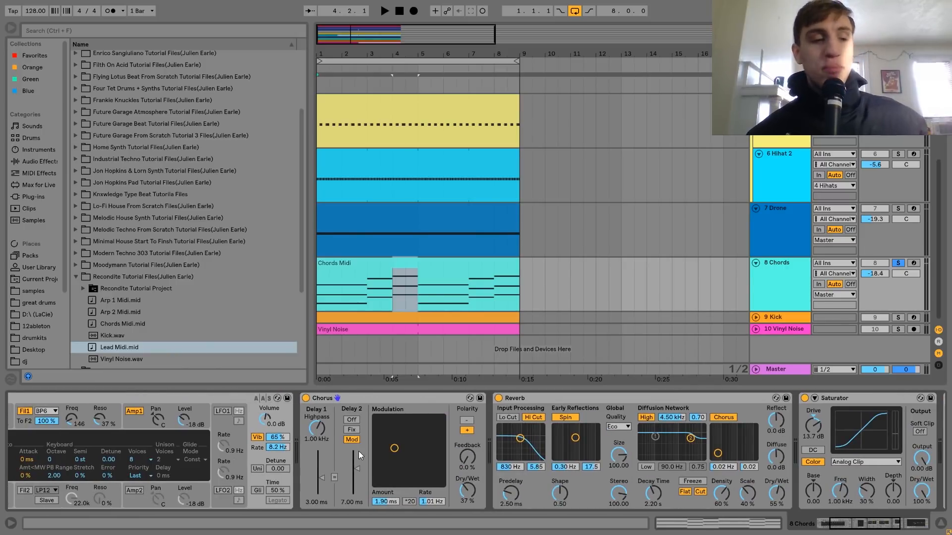
scroll(359, 451, "right", 10)
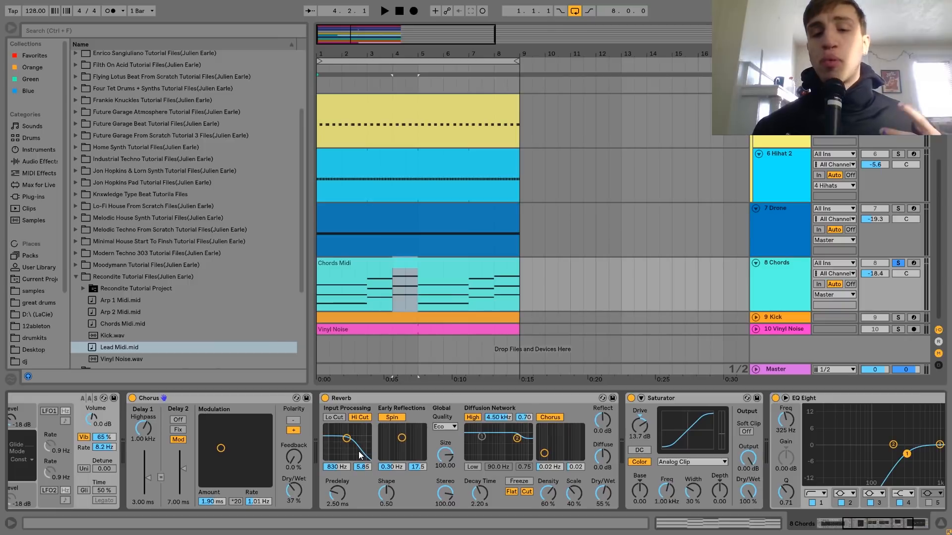
Compare the chords with the Reverb switched off and back on around a short playback
left_click(325, 398)
key("space")
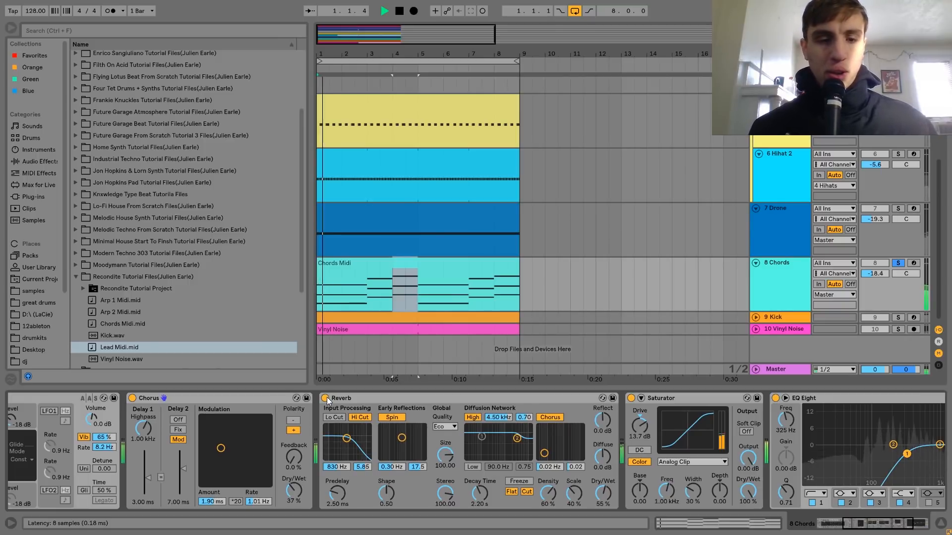
key("space")
left_click(326, 398)
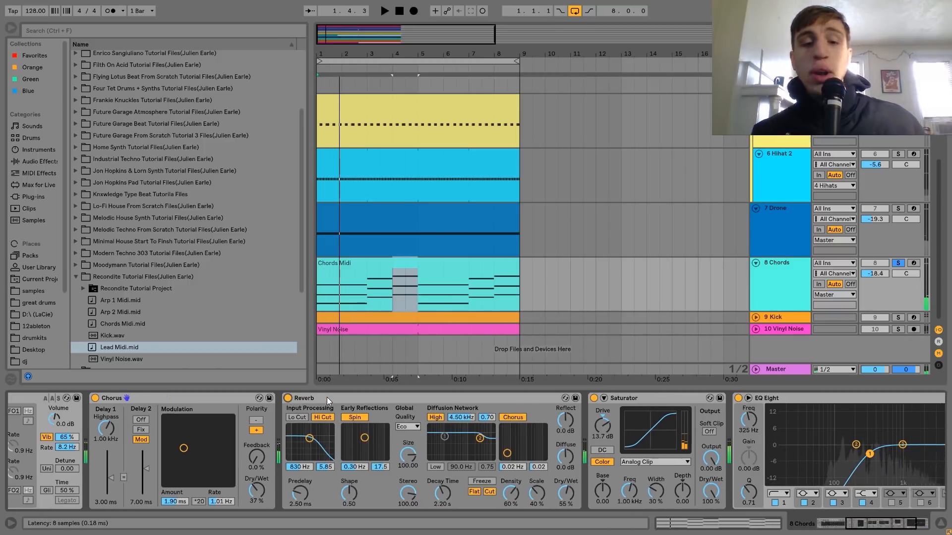
Select the Chords Midi clip, play it with the Saturator switched off, and switch the Saturator back on
scroll(326, 397, "right", 7)
scroll(367, 370, "right", 4)
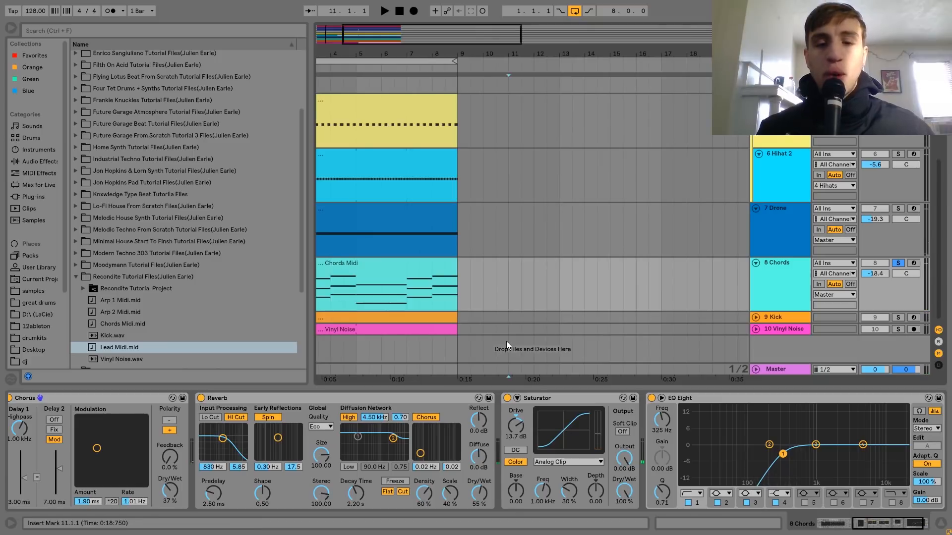
left_click_drag(507, 341, 480, 308)
scroll(480, 308, "left", 9)
left_click(446, 278)
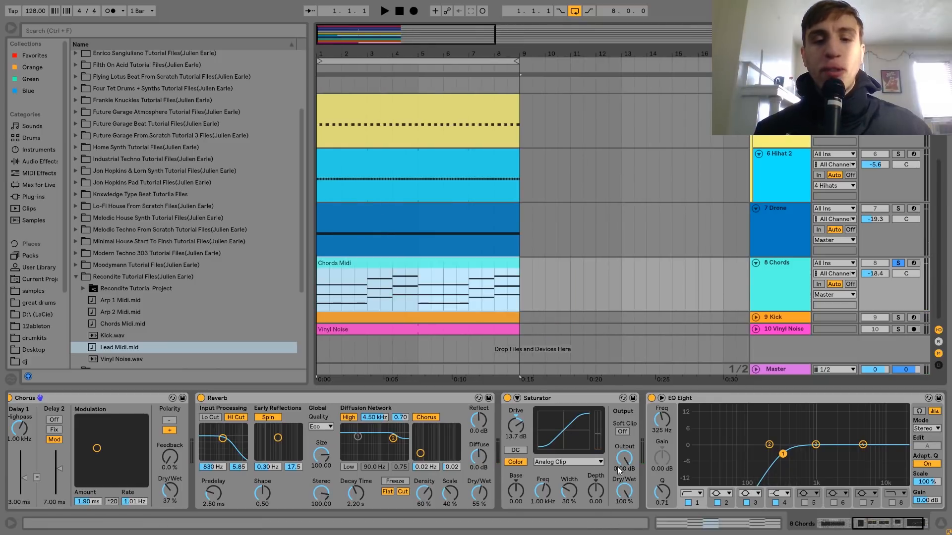
key("space")
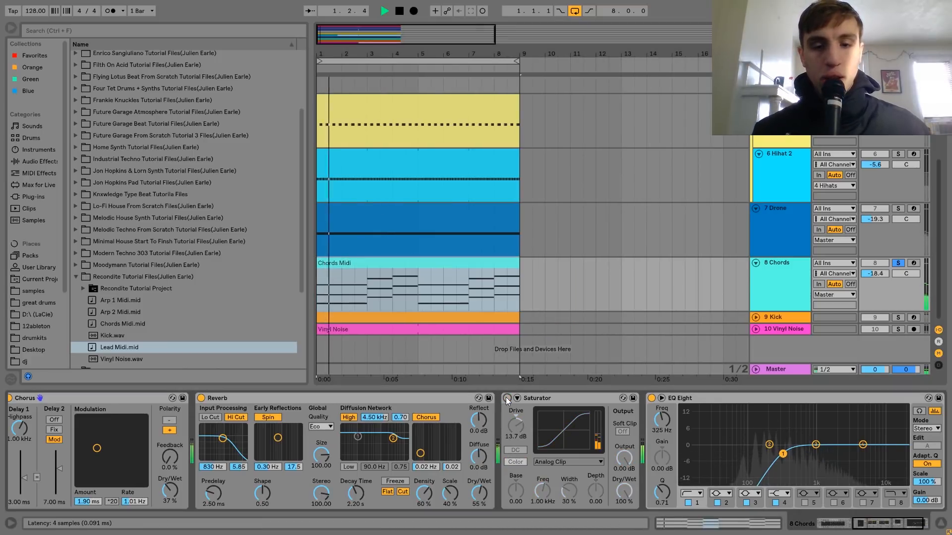
key("space")
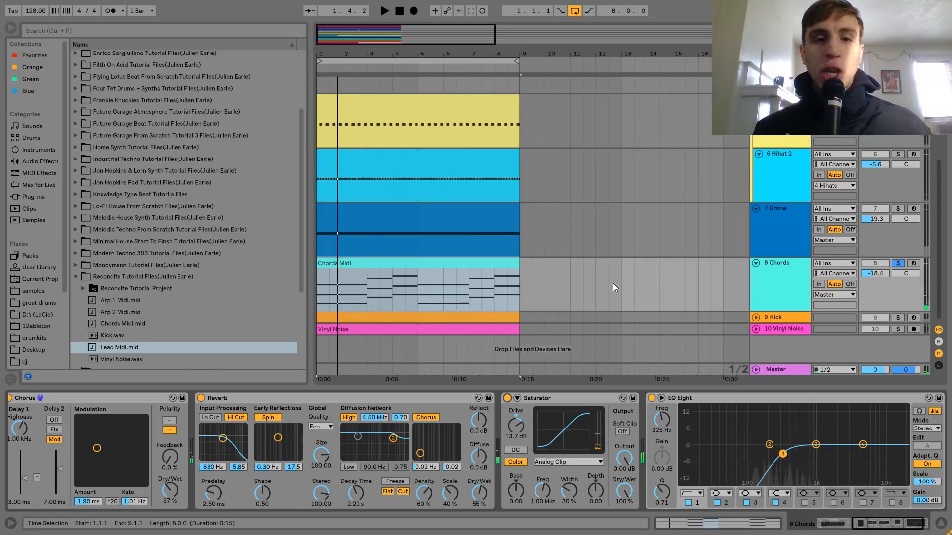
Move the solo to the Lead track, select it and play it briefly to hear its effects
scroll(635, 262, "up", 5)
key("space")
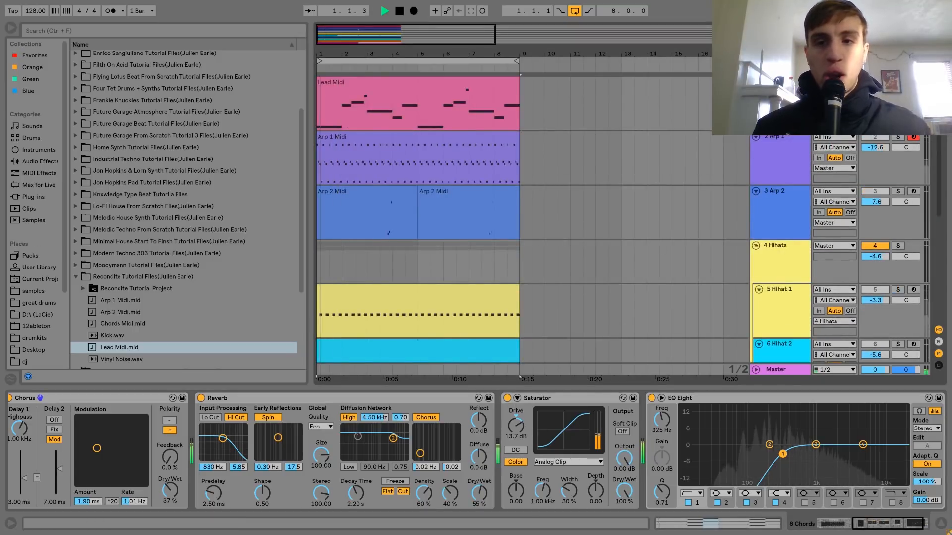
left_click(781, 102)
key("space")
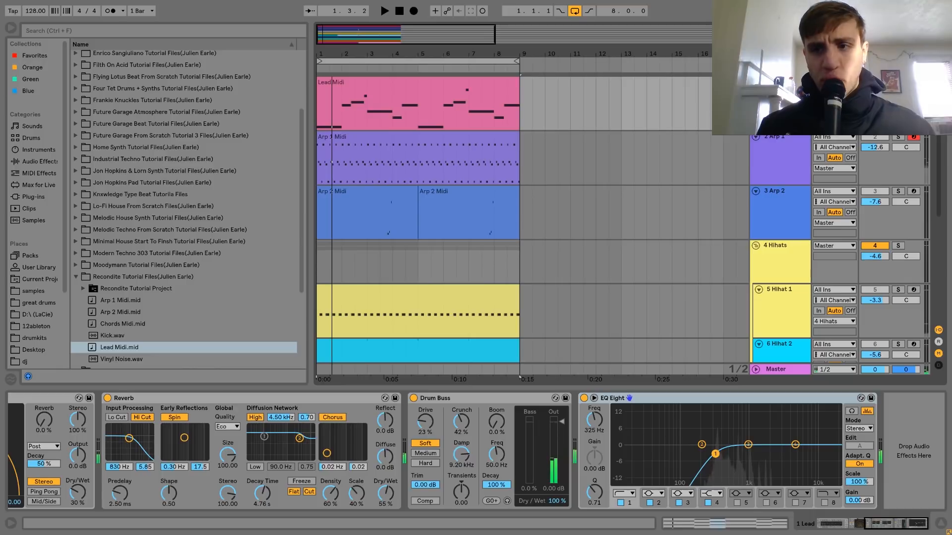
scroll(701, 237, "down", 5)
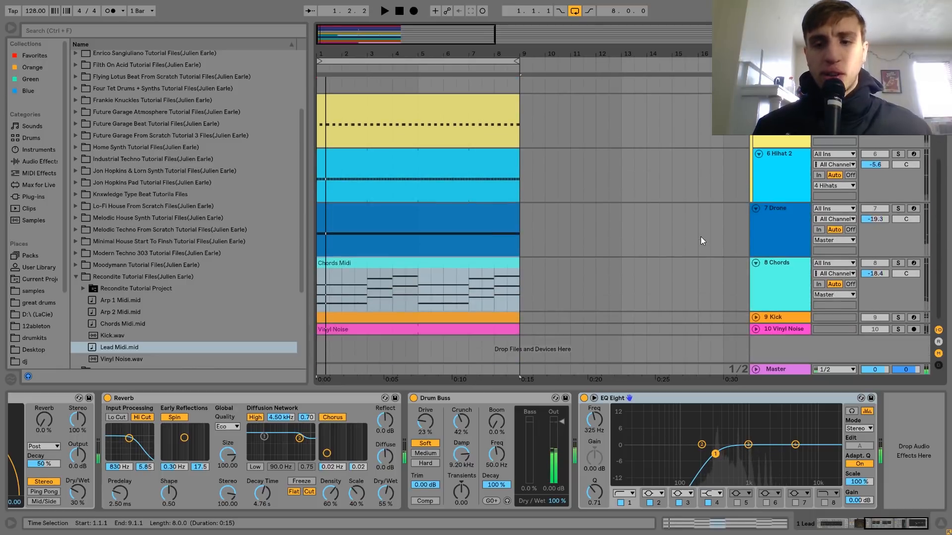
Move the solo back to the Chords track, play it and select its EQ Eight for review
left_click(790, 279)
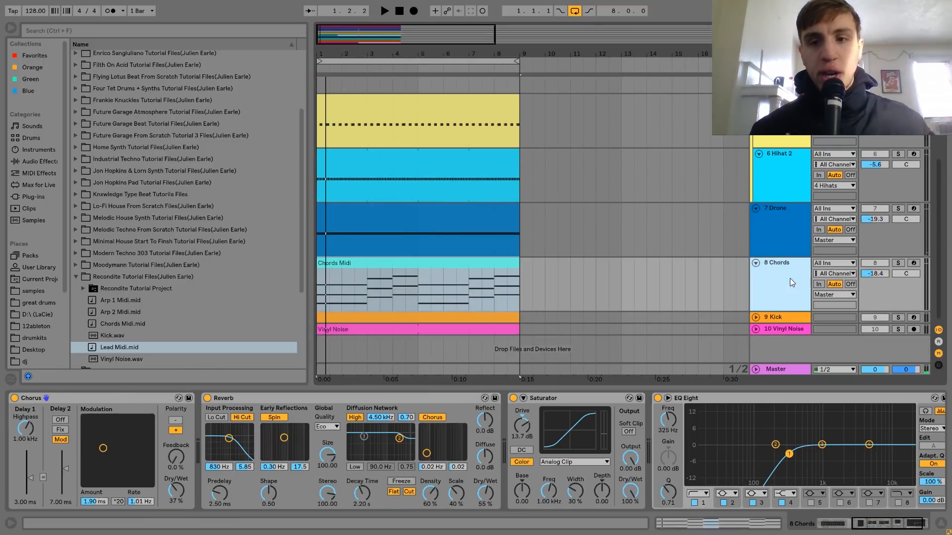
left_click(896, 265)
key("space")
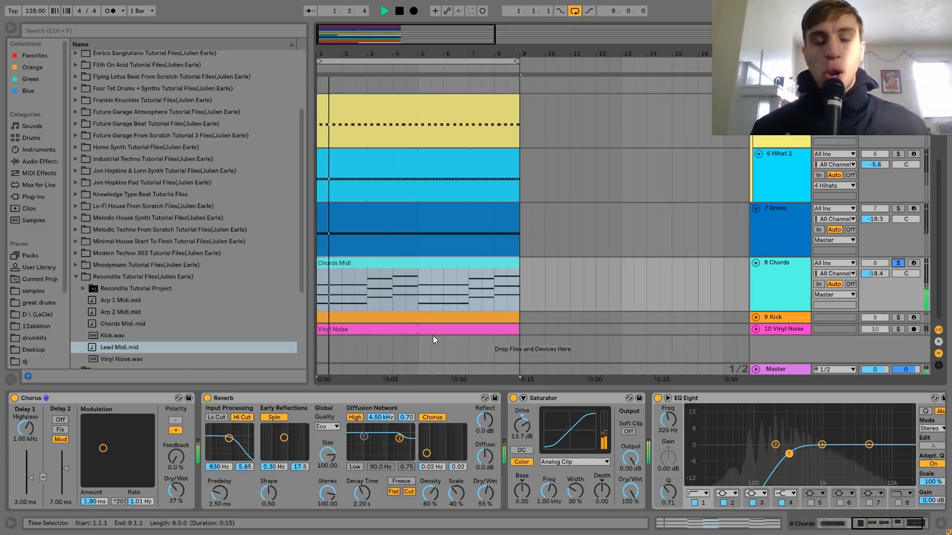
key("space")
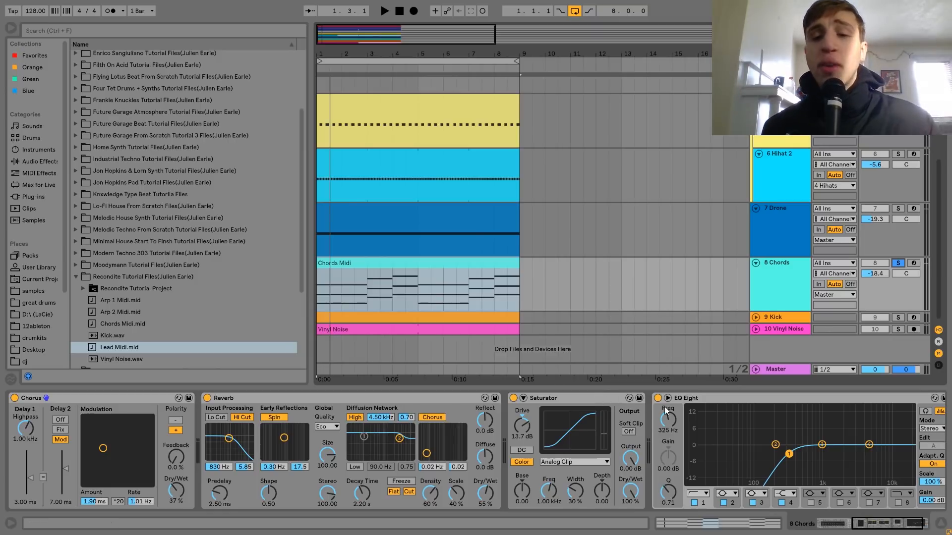
left_click(692, 399)
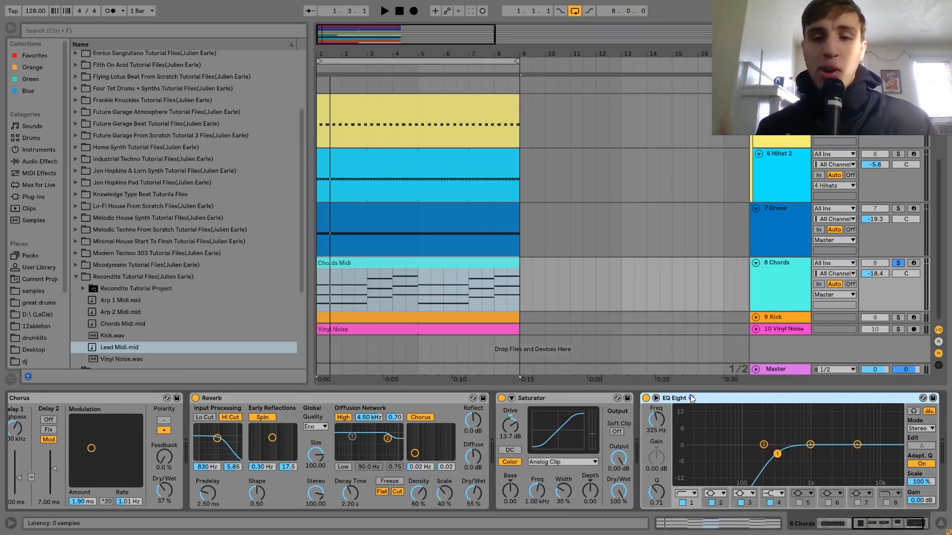
Select and unfold the Kick track, move the solo to it and play it twice
left_click(790, 317)
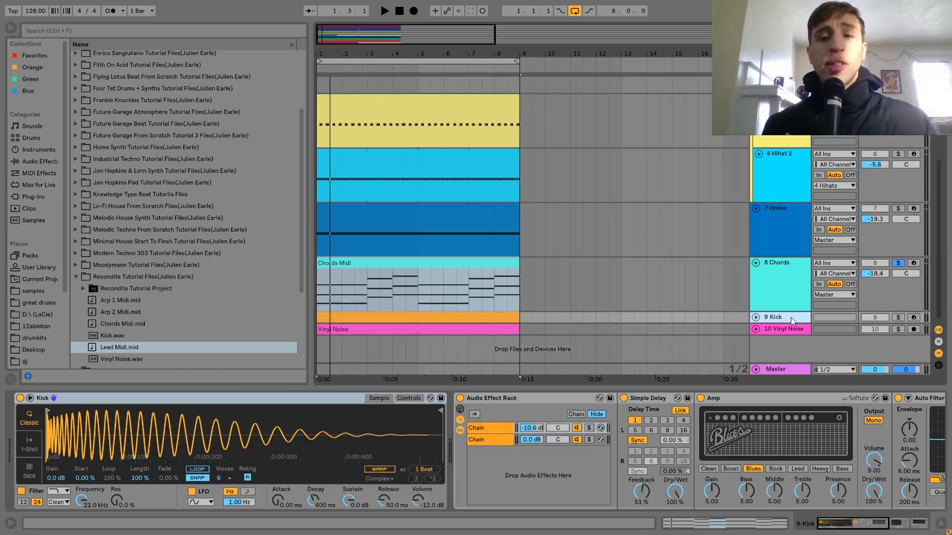
key("u")
left_click(901, 315)
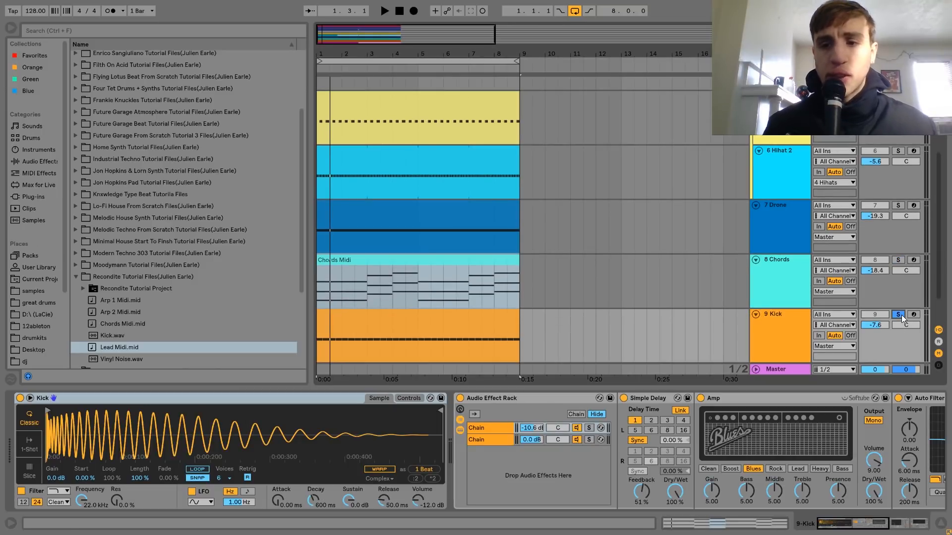
key("space")
scroll(820, 329, "down", 2)
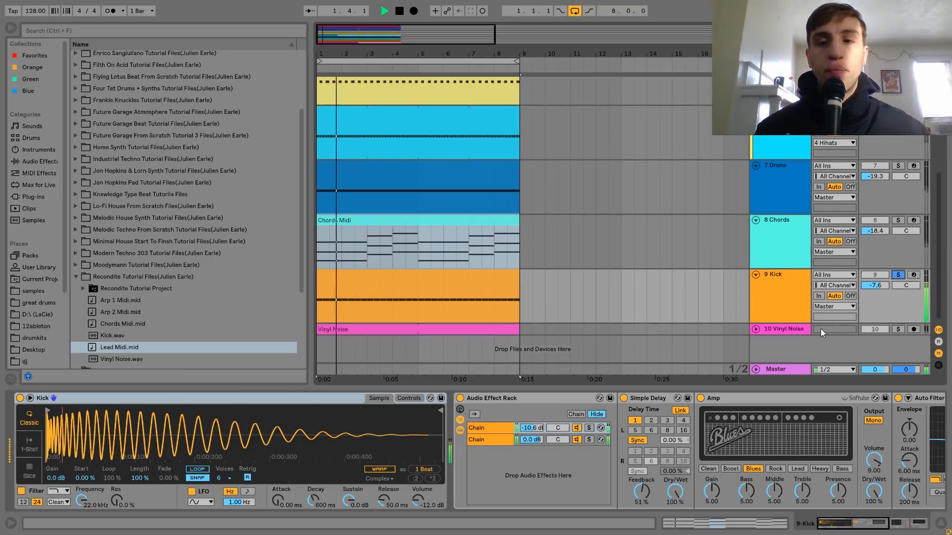
key("space")
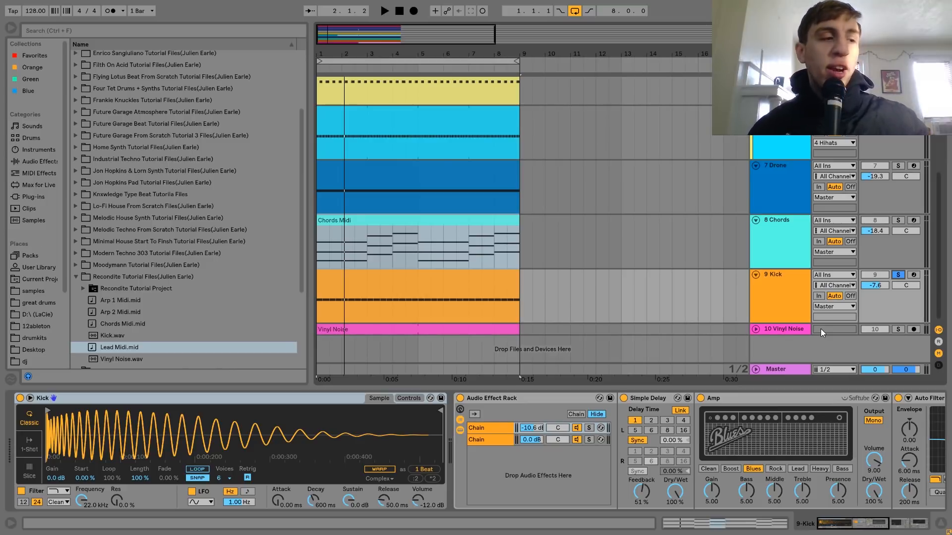
key("space")
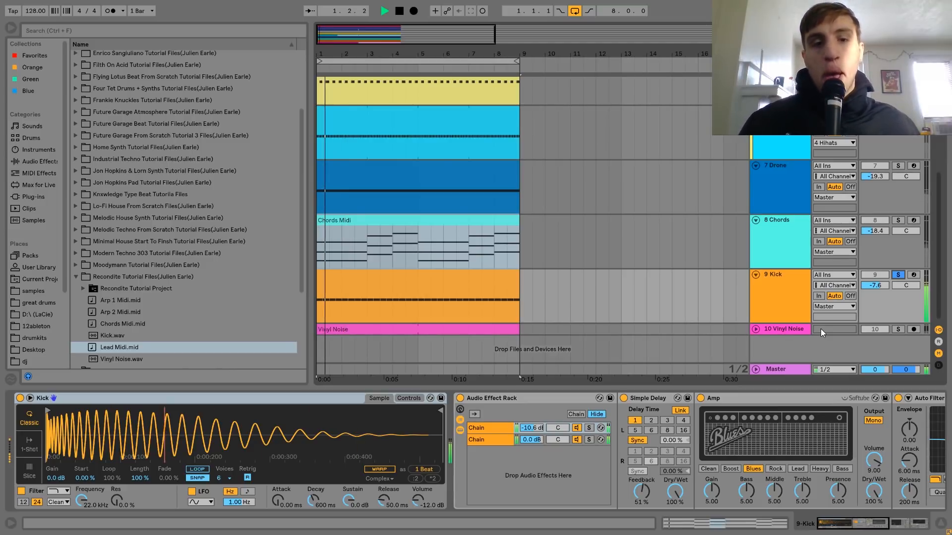
key("space")
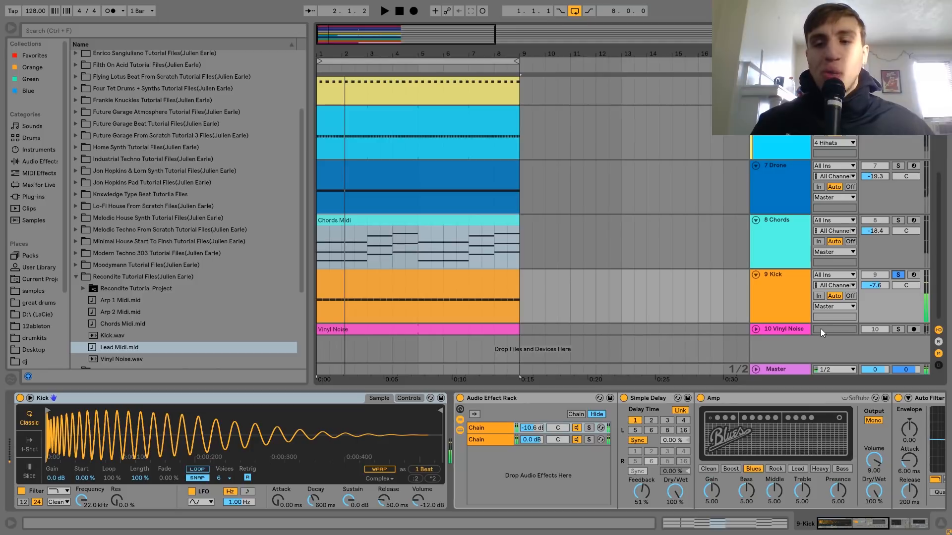
Play the soloed Kick track, audition it with its Audio Effect Rack switched off, and switch the rack back on
left_click(898, 275)
left_click(898, 275)
key("space")
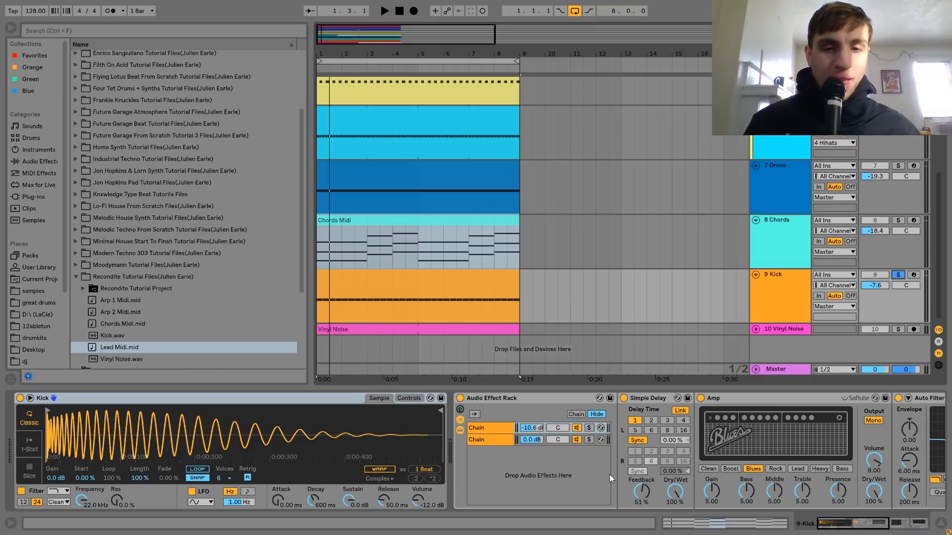
left_click(460, 398)
key("space")
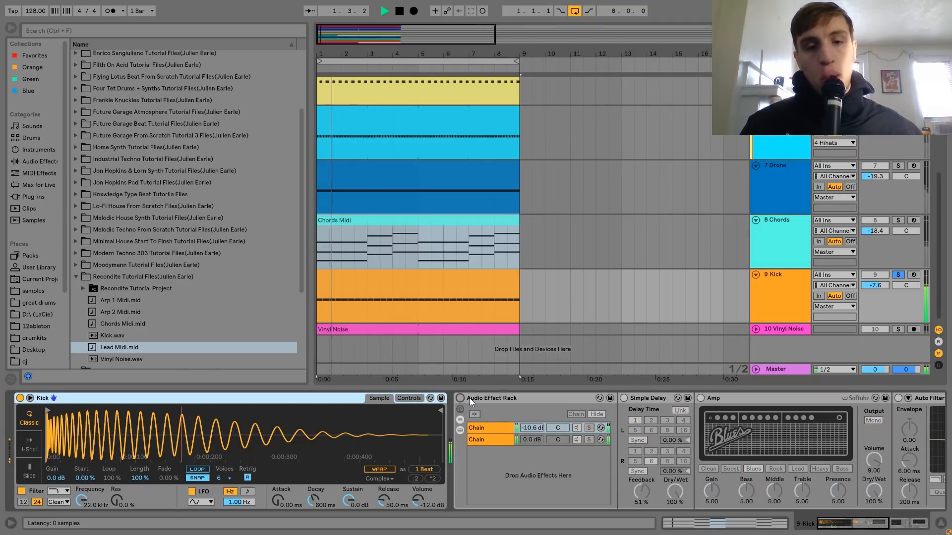
key("space")
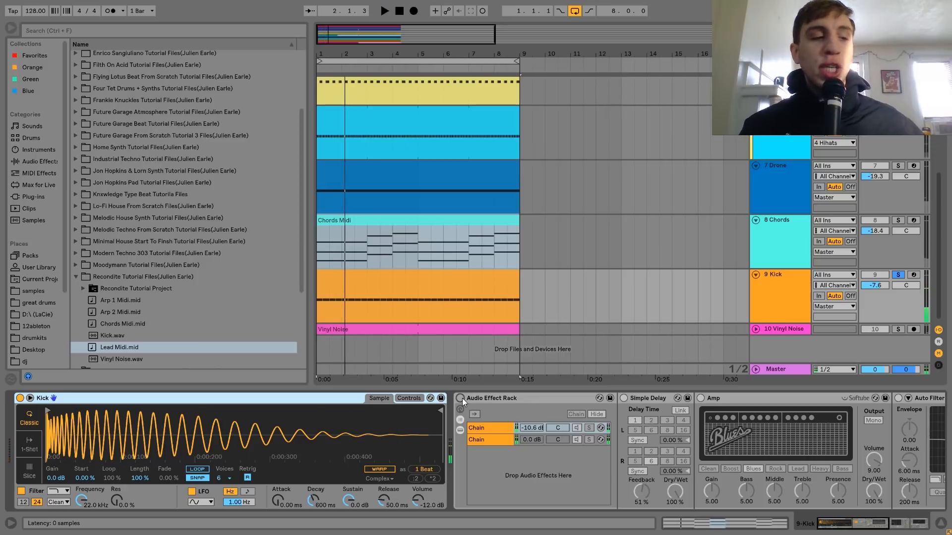
left_click(461, 398)
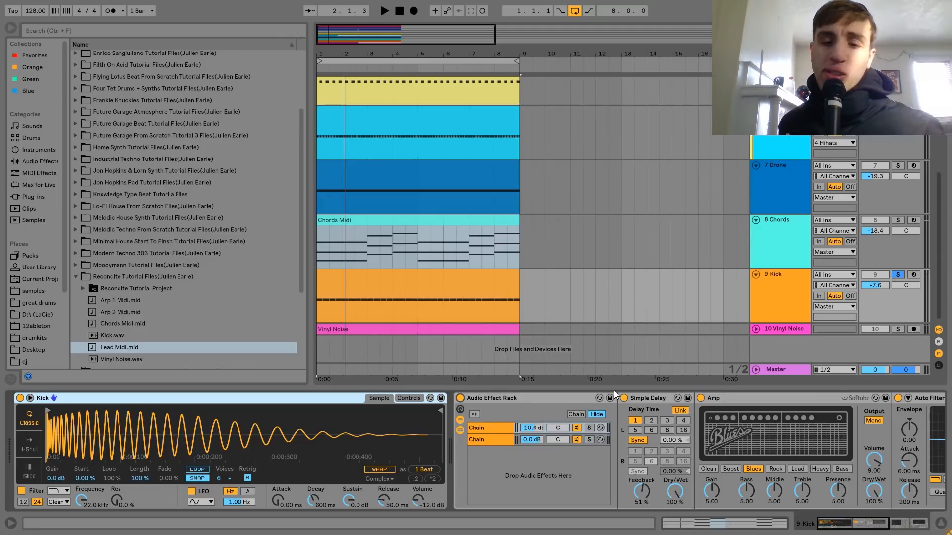
Compare the two chains of the Kick's Audio Effect Rack by soloing them during playback, and replay the Kick with the chain solo removed
left_click(590, 439)
key("space")
left_click(590, 428)
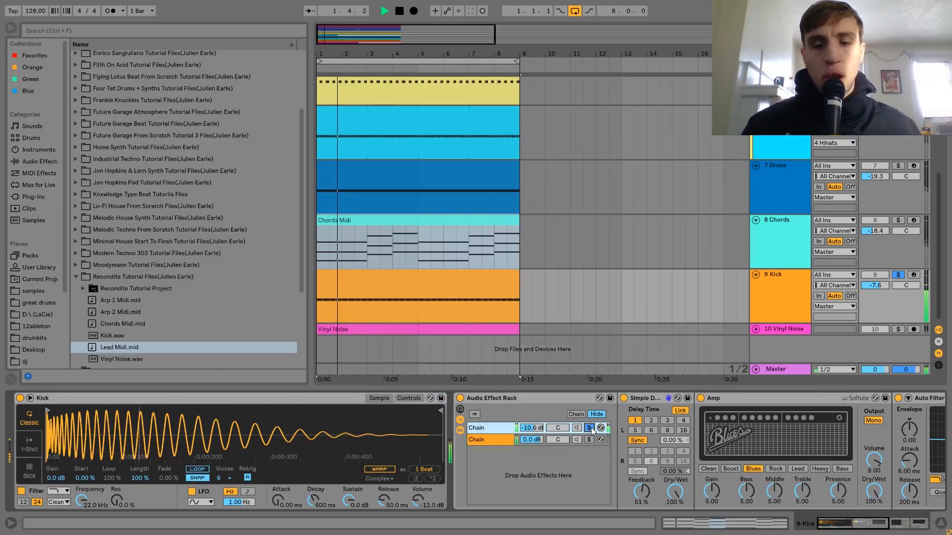
scroll(590, 431, "down", 3)
key("space")
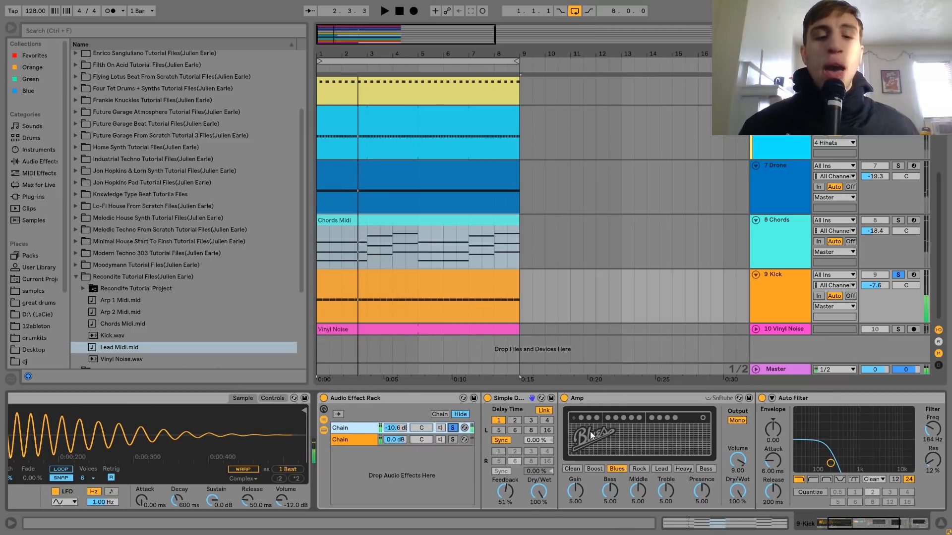
left_click(453, 428)
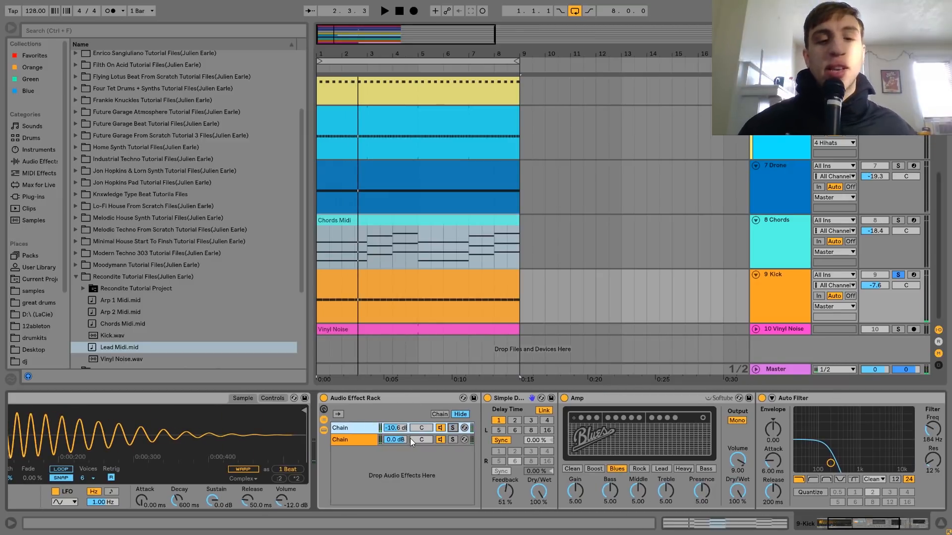
key("space")
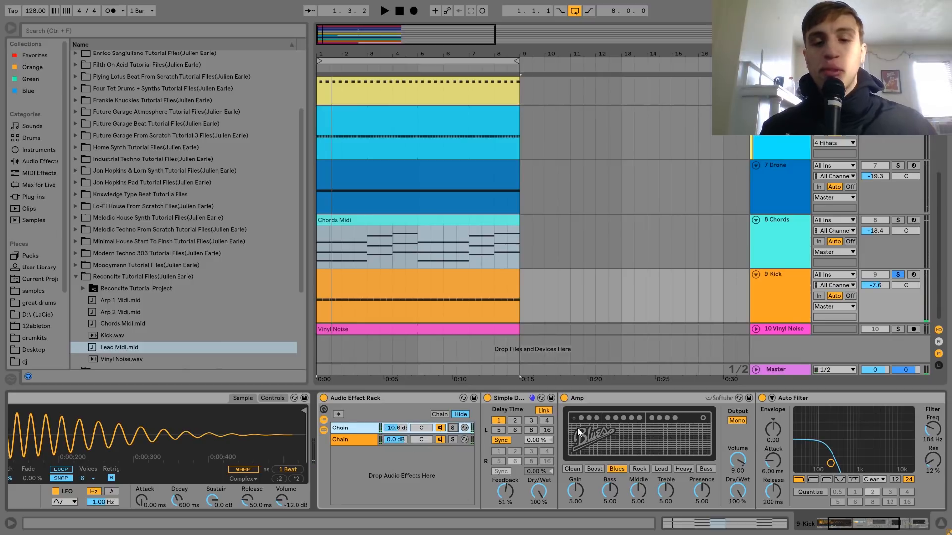
Solo the rack's first chain, switch off its Simple Delay, Amp and Auto Filter, and play it while switching the Simple Delay back on
scroll(578, 428, "down", 2)
left_click(403, 427)
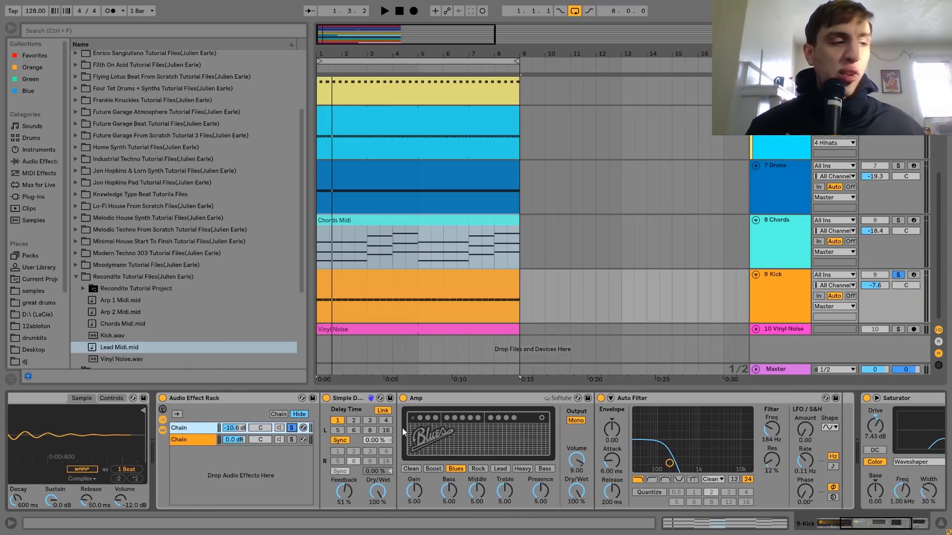
scroll(403, 427, "down", 4)
left_click(601, 399)
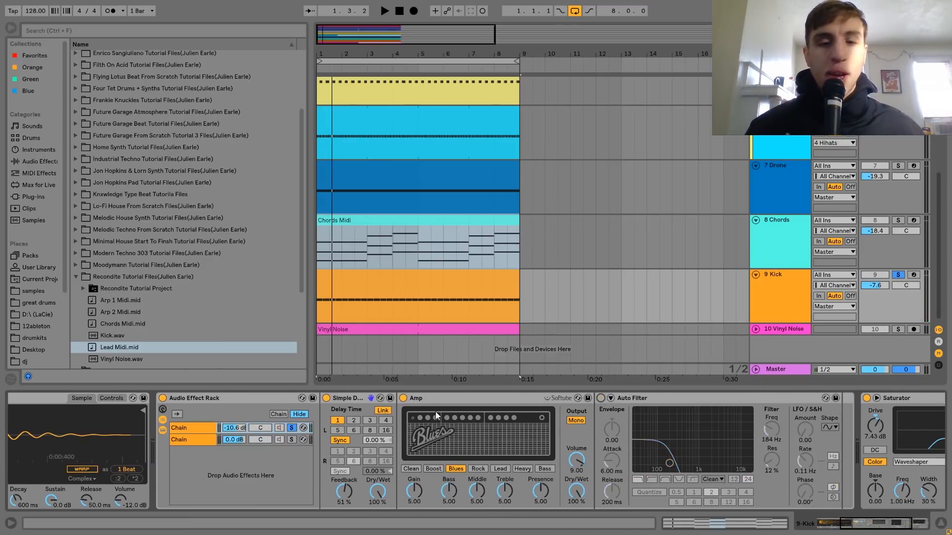
left_click(403, 398)
left_click(326, 398)
key("space")
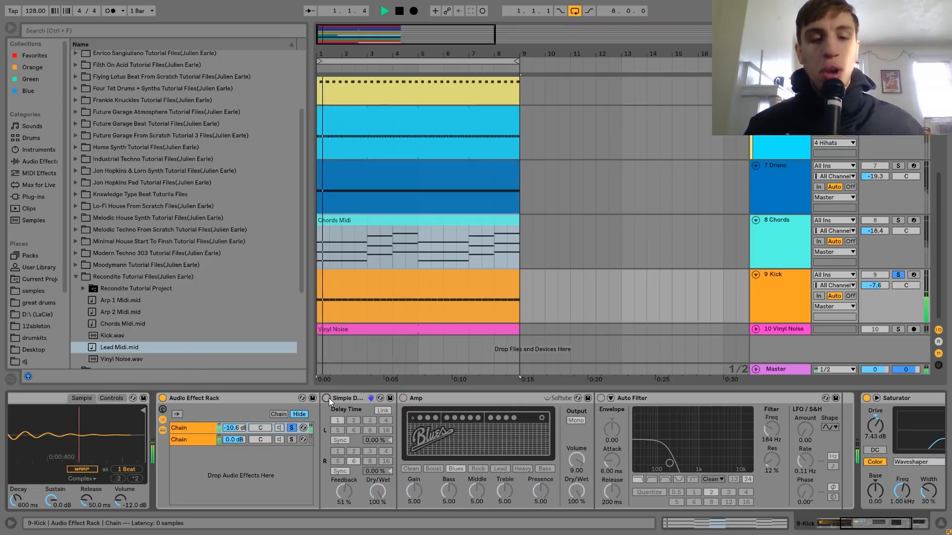
left_click(328, 397)
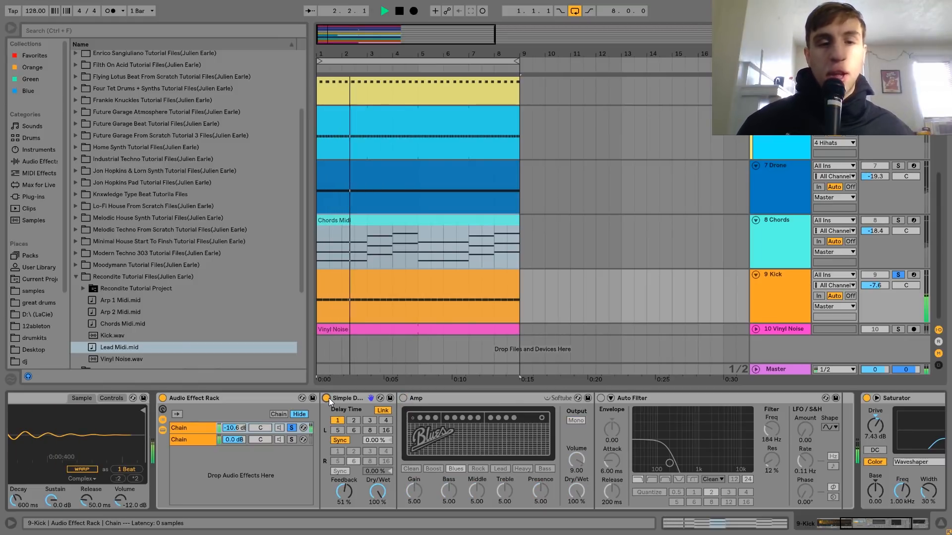
key("space")
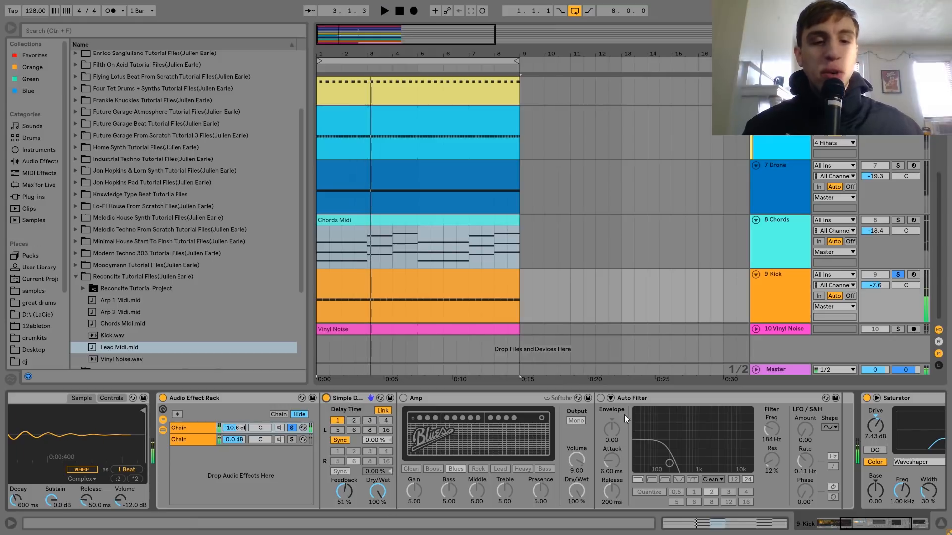
Switch the chain's Amp back on and play it, and do the same with the Auto Filter
left_click(403, 398)
key("space")
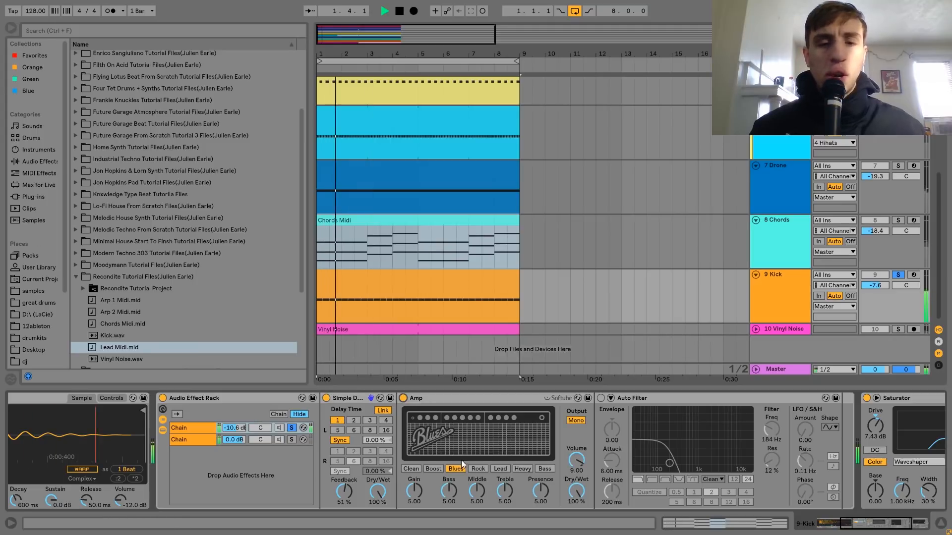
key("space")
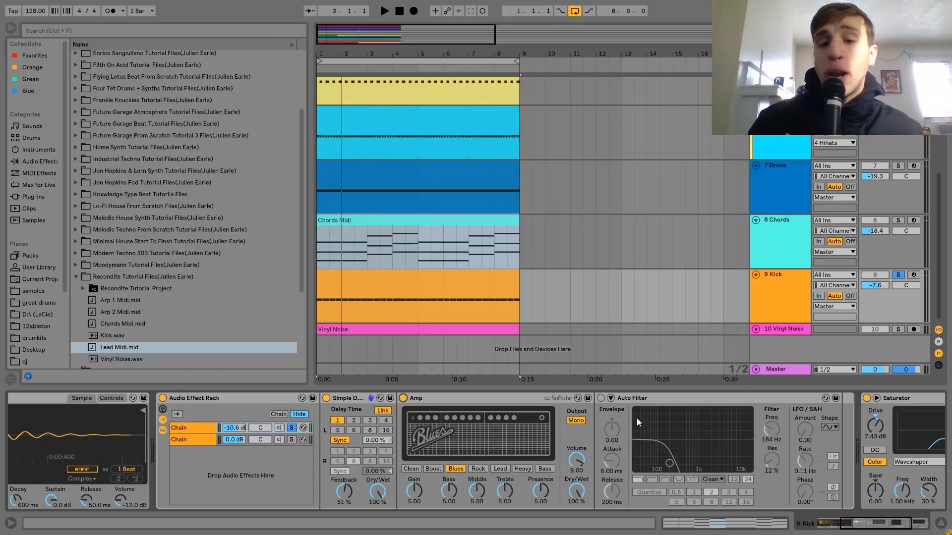
left_click(600, 398)
key("space")
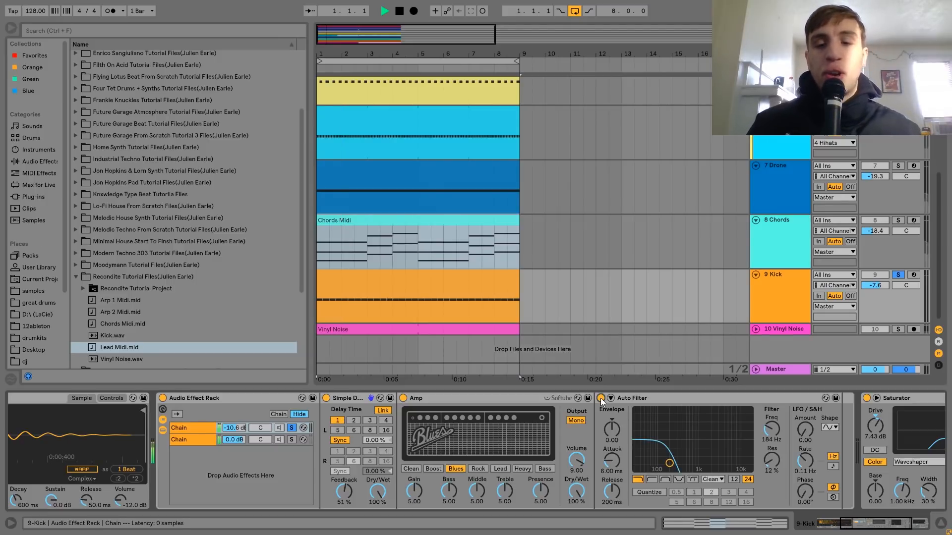
key("space")
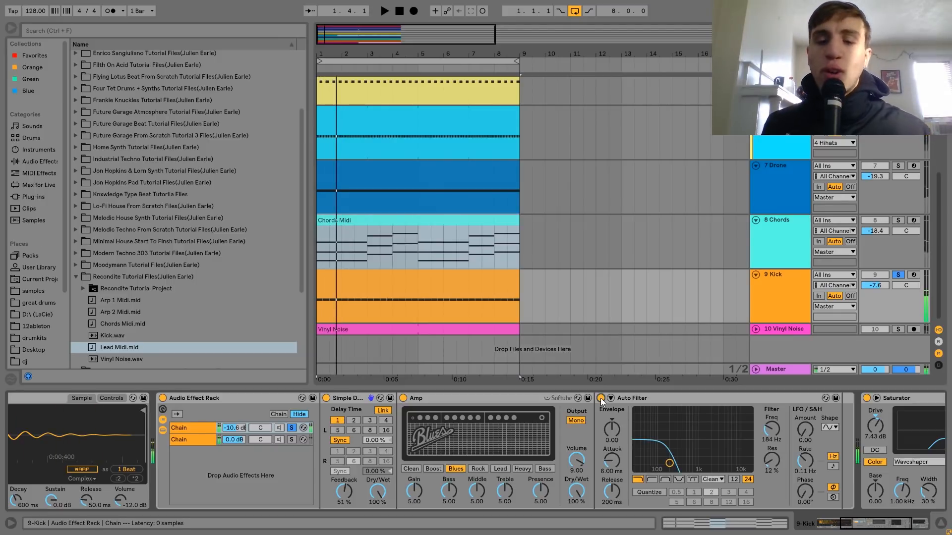
Remove the solo from the rack's first chain and play the Kick with both chains together
left_click(291, 429)
key("space")
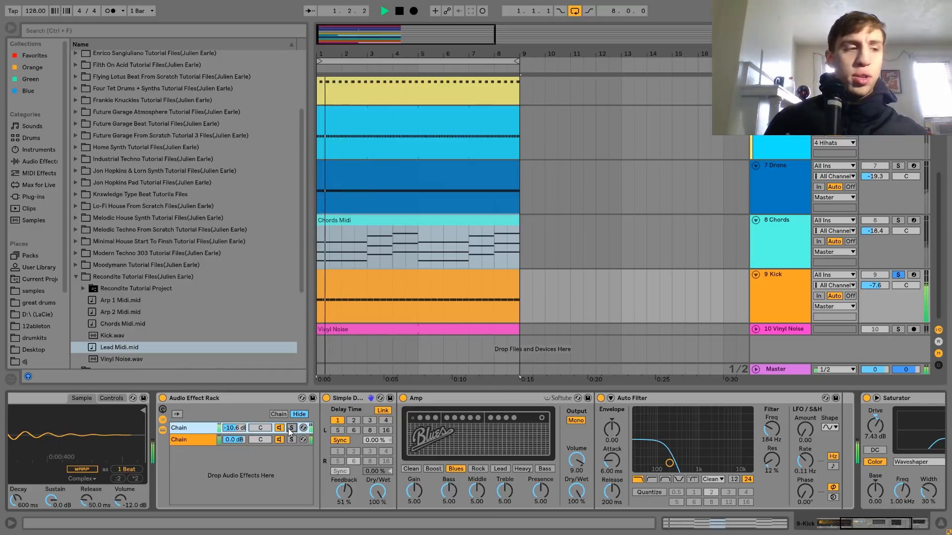
key("space")
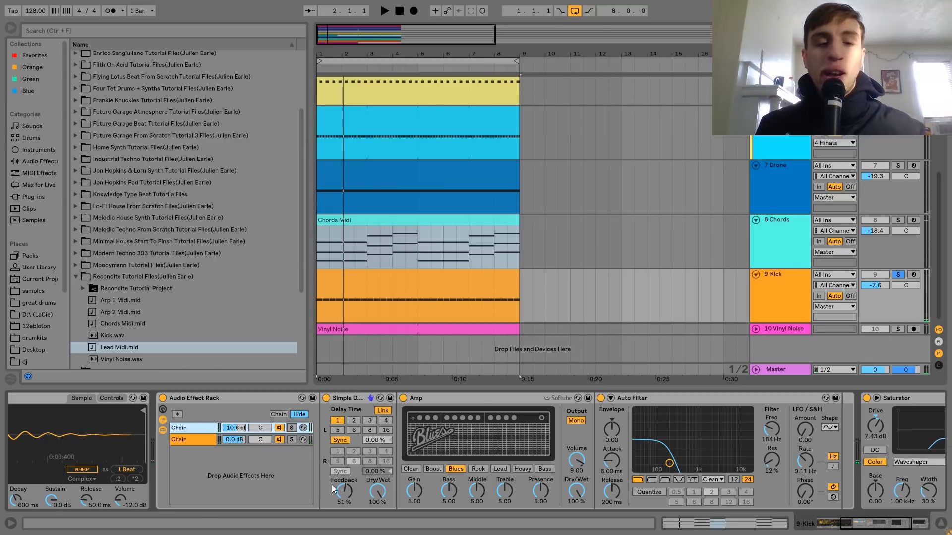
Switch off the Simple Delay, insert a Reverb between it and the Amp, and raise the Reverb's dry/wet during playback
left_click(326, 398)
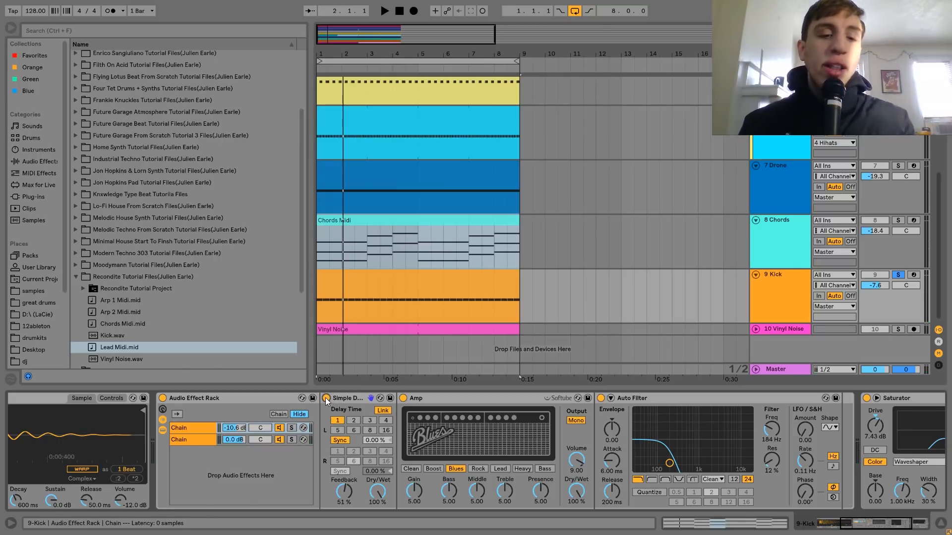
left_click(39, 161)
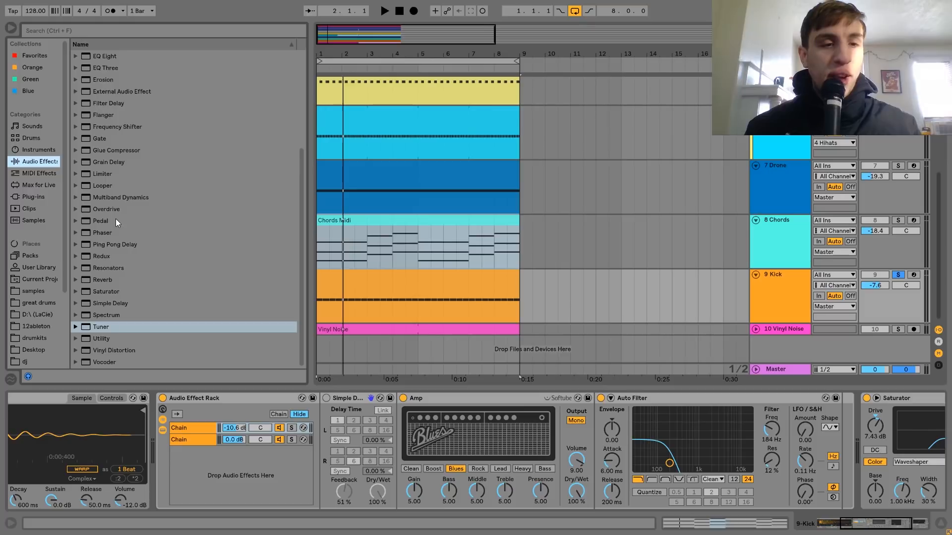
left_click(91, 279)
left_click_drag(91, 279, 558, 490)
key("space")
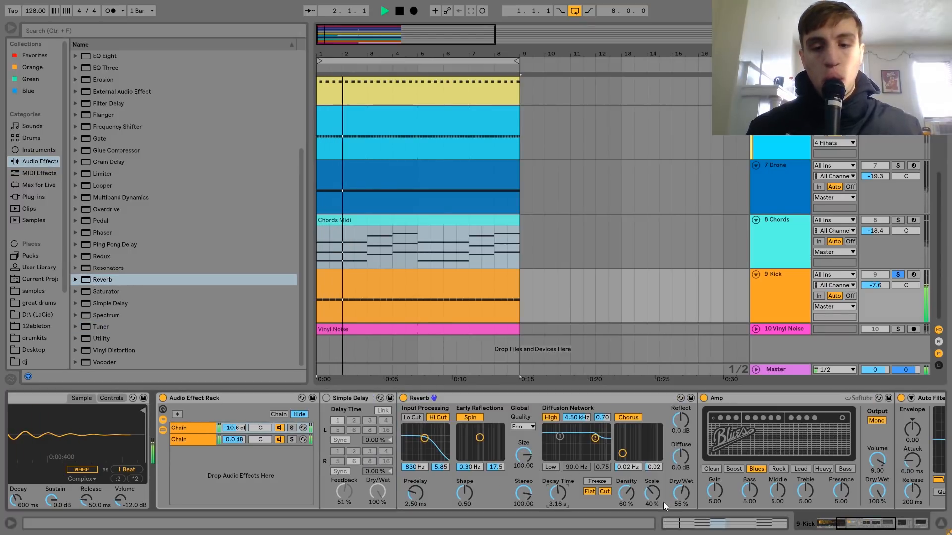
left_click_drag(682, 498, 682, 483)
left_click(456, 399)
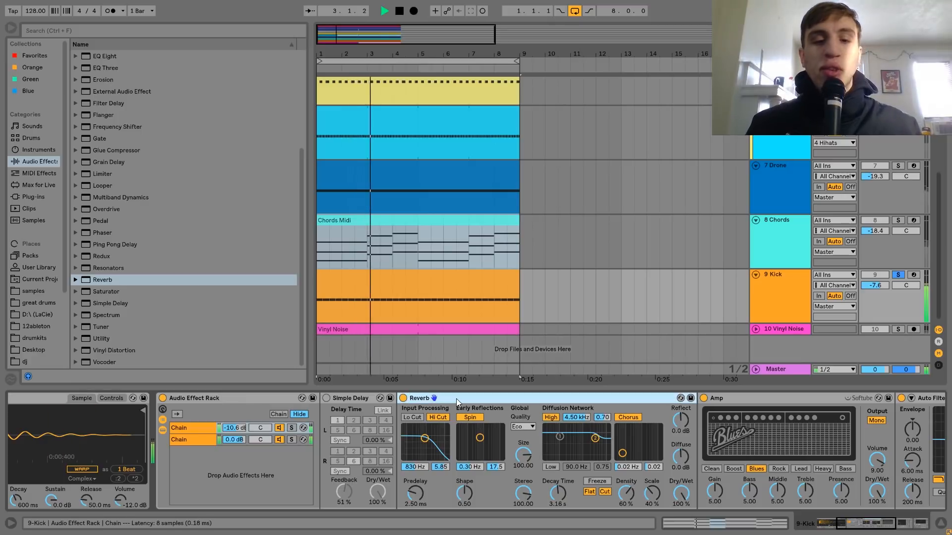
Delete the Reverb, switch the Simple Delay back on, and play the Kick briefly
key("space")
key("Delete")
left_click(326, 399)
key("space")
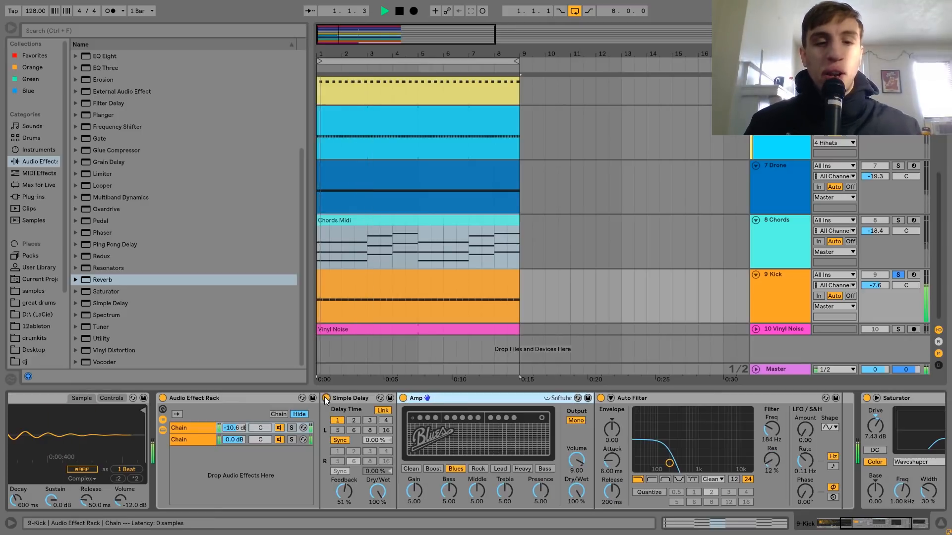
key("space")
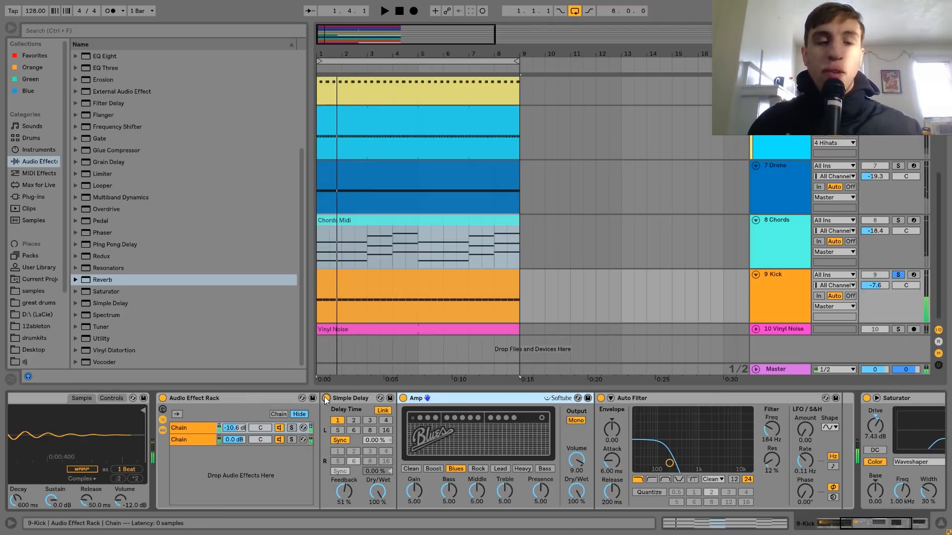
Play the Kick with the Saturator at the end of its device chain switched off and back on
scroll(324, 400, "down", 2)
scroll(324, 396, "down", 4)
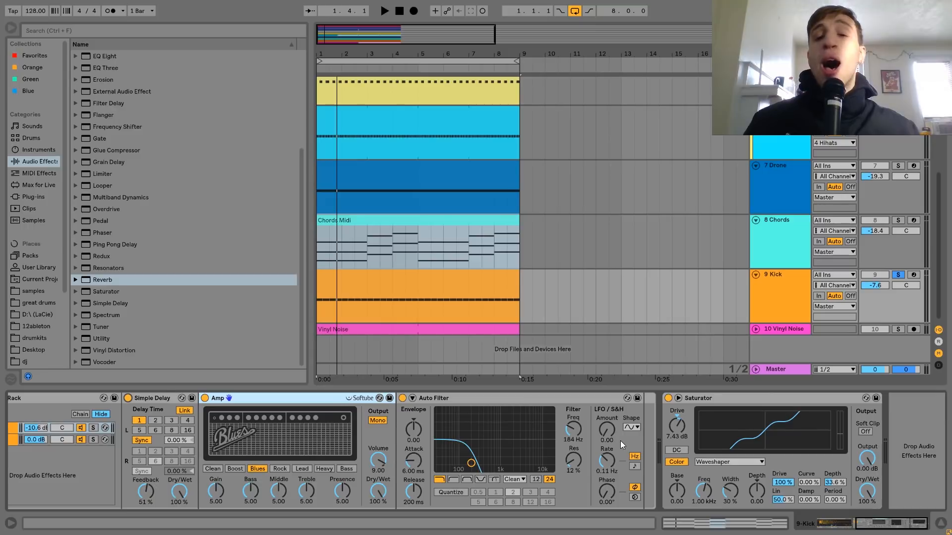
scroll(620, 441, "down", 1)
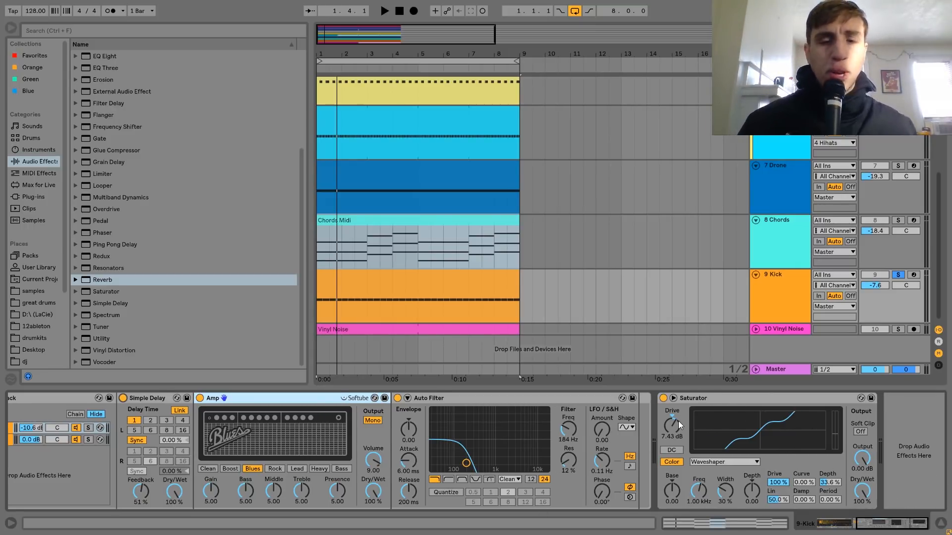
left_click(664, 398)
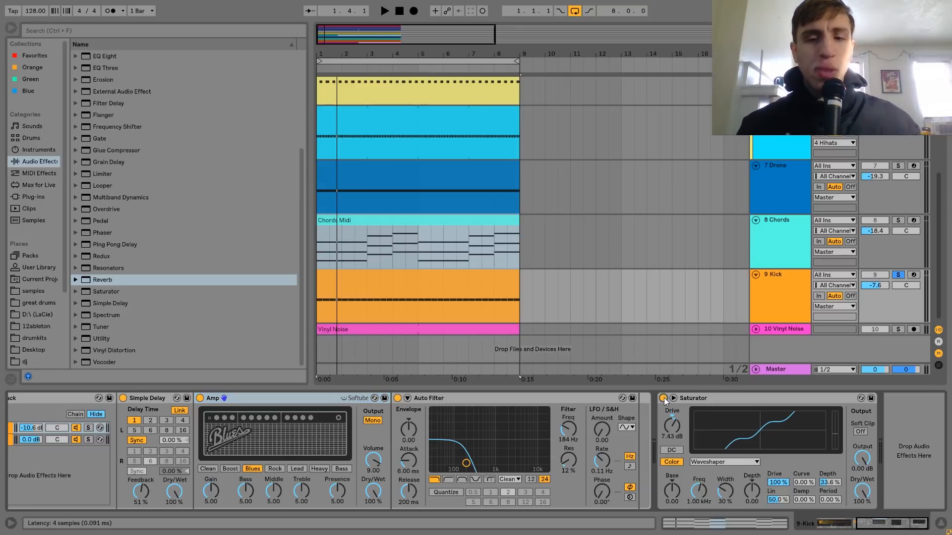
key("space")
left_click(664, 398)
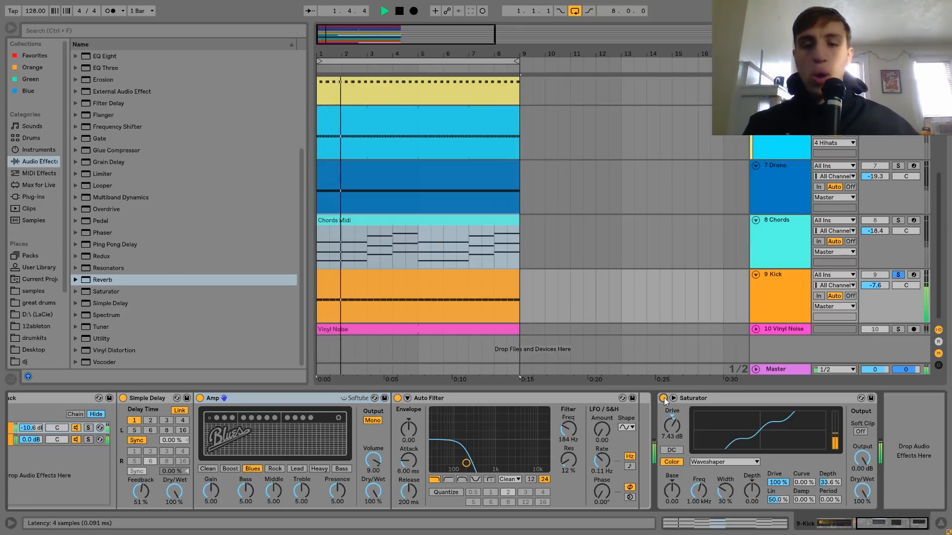
key("space")
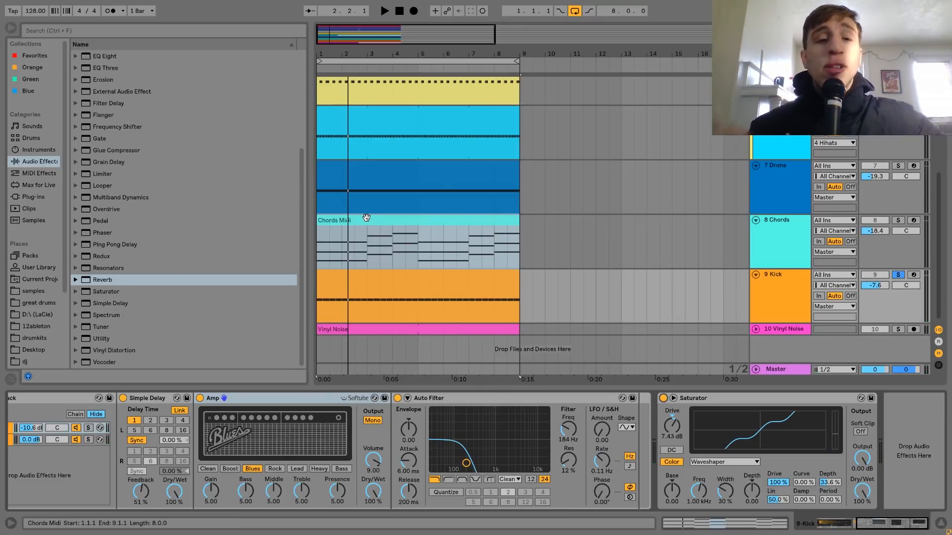
Select the Vinyl Noise track, move the solo to it, play it and unfold the track
left_click(780, 328)
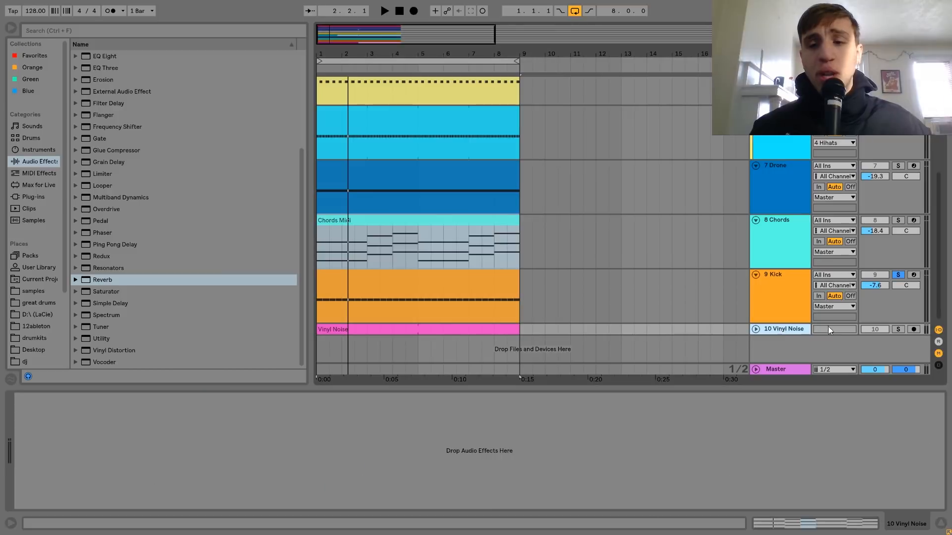
left_click(898, 329)
key("space")
left_click(755, 330)
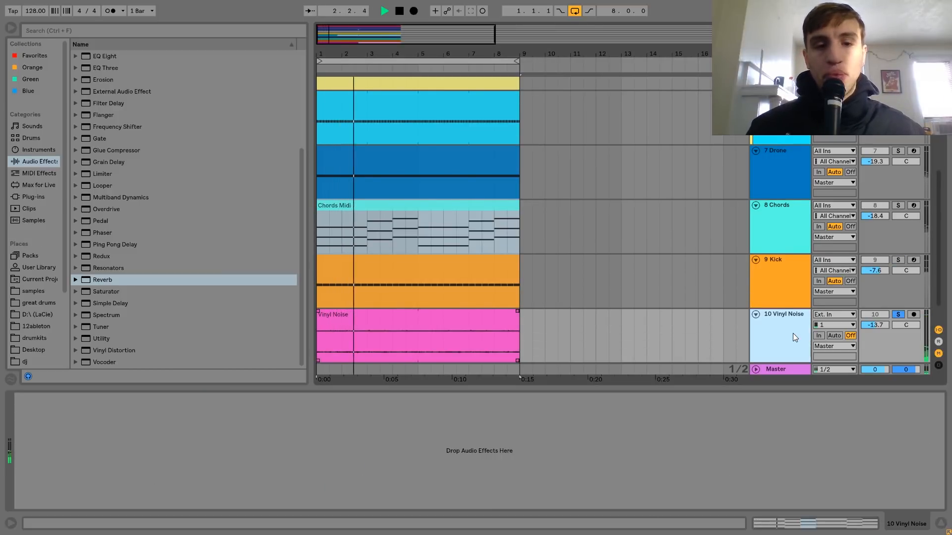
key("space")
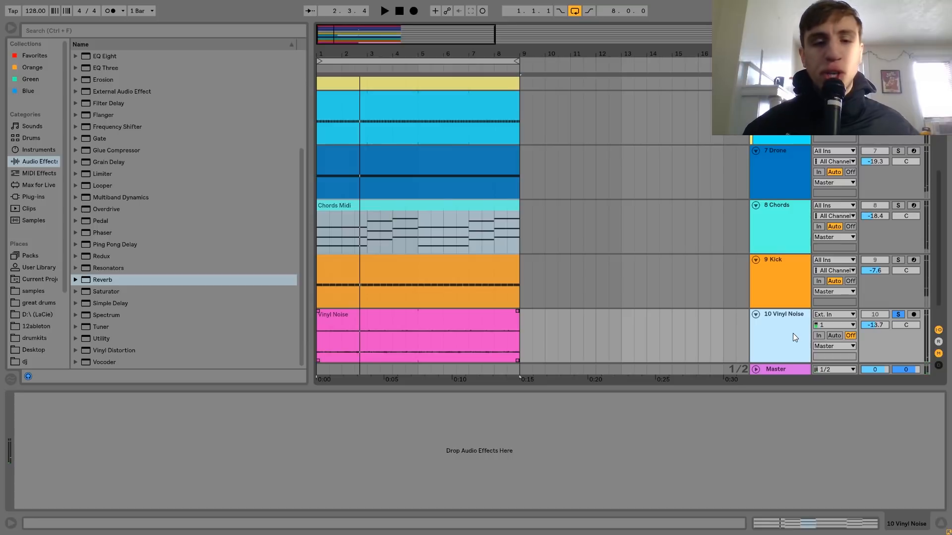
Play the full mix with the Vinyl Noise solo off, fold that track, solo it again during playback and stop
left_click(898, 314)
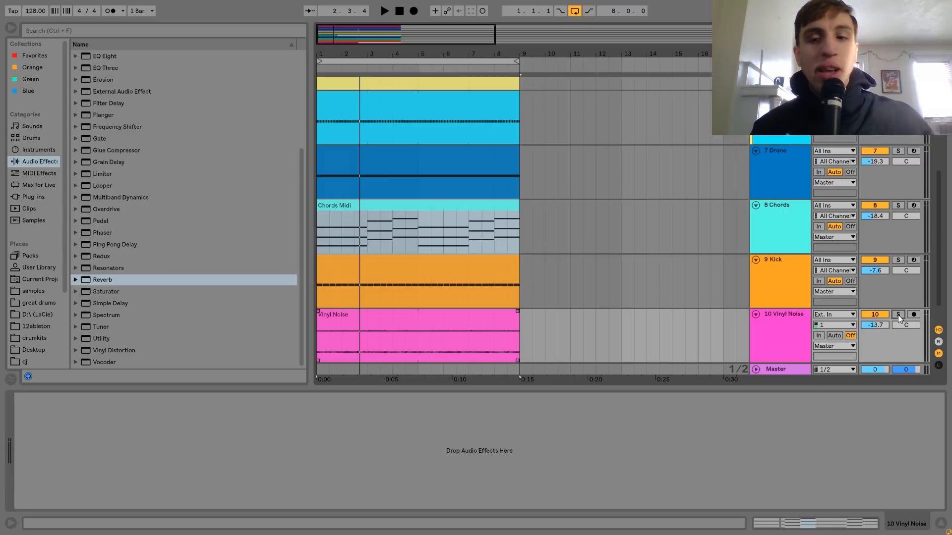
key("space")
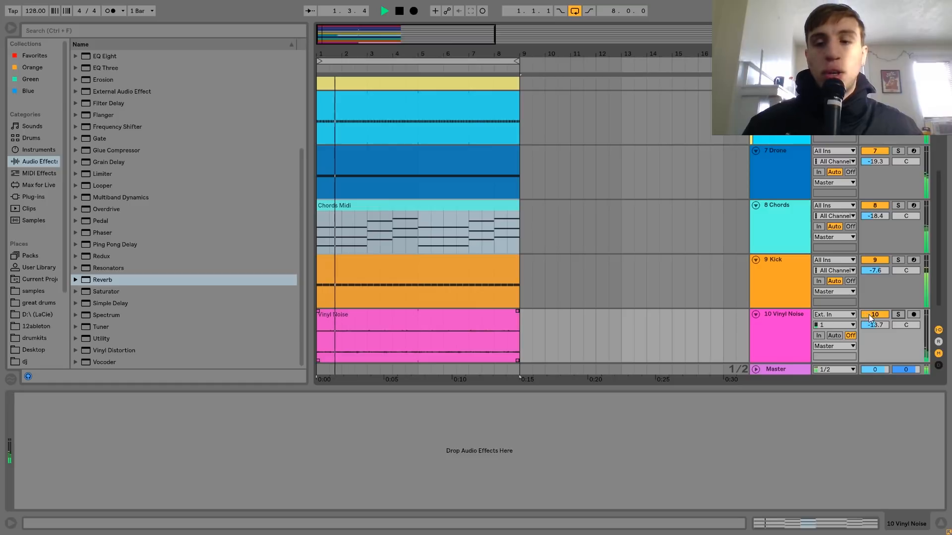
left_click(755, 314)
left_click(898, 315)
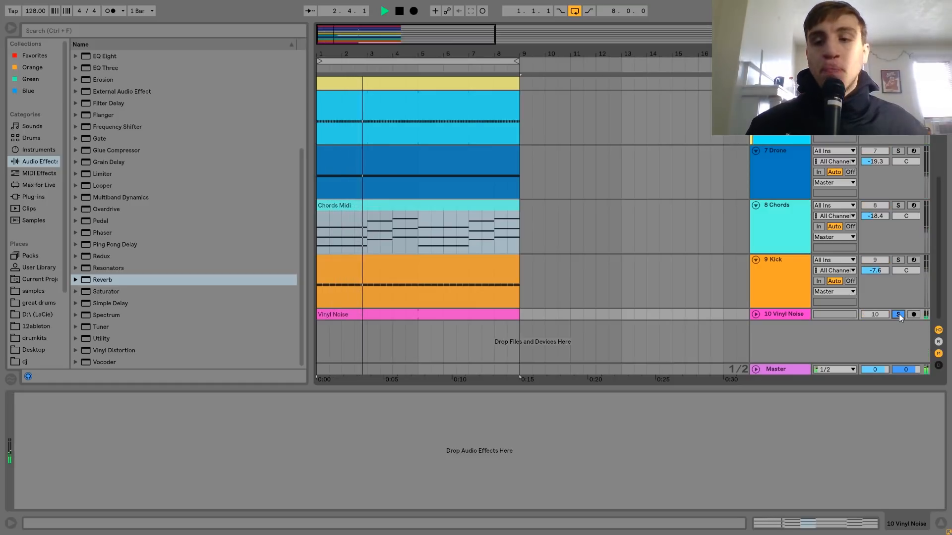
key("space")
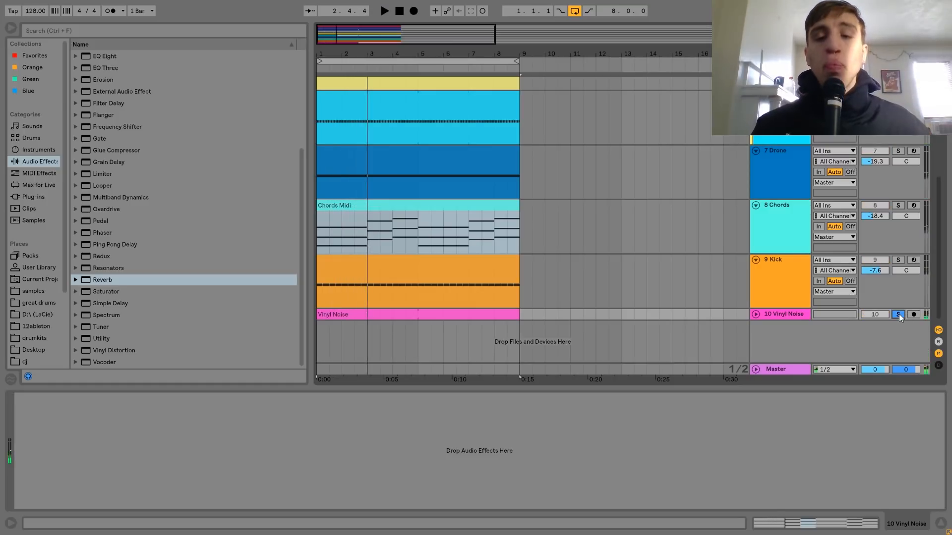
Unfold the Vinyl Noise track and fold the Kick track above it
double_click(781, 315)
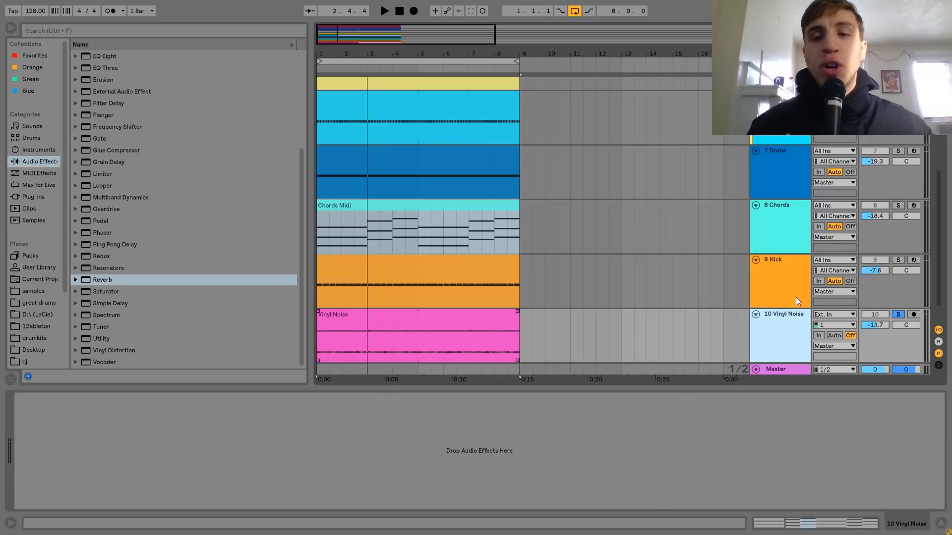
key("Up")
key("Up")
key("Down")
key("Up")
key("Down")
key("Left")
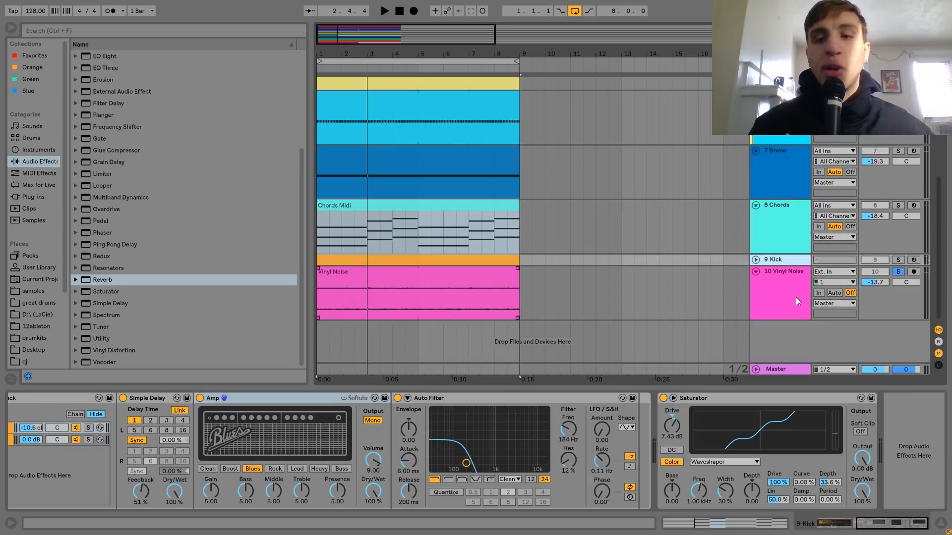
Fold the Chords track, fold and unfold the Vinyl Noise track, and turn off the Vinyl Noise solo
key("Up")
key("Left")
key("Down")
key("Down")
key("Left")
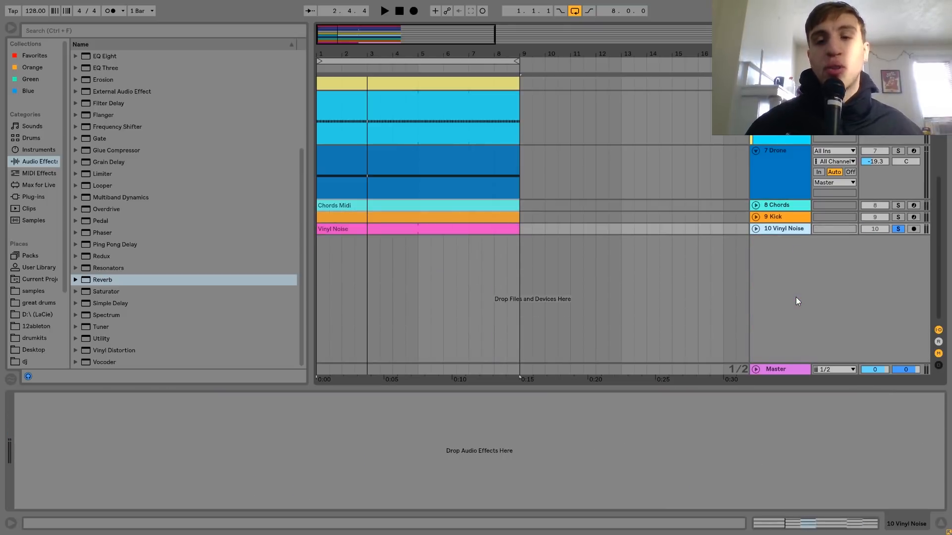
key("Right")
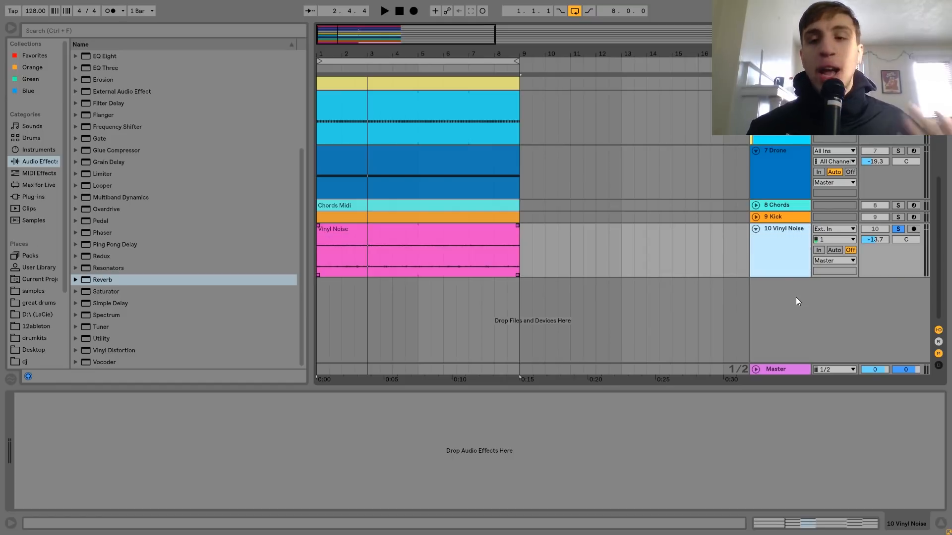
left_click(898, 229)
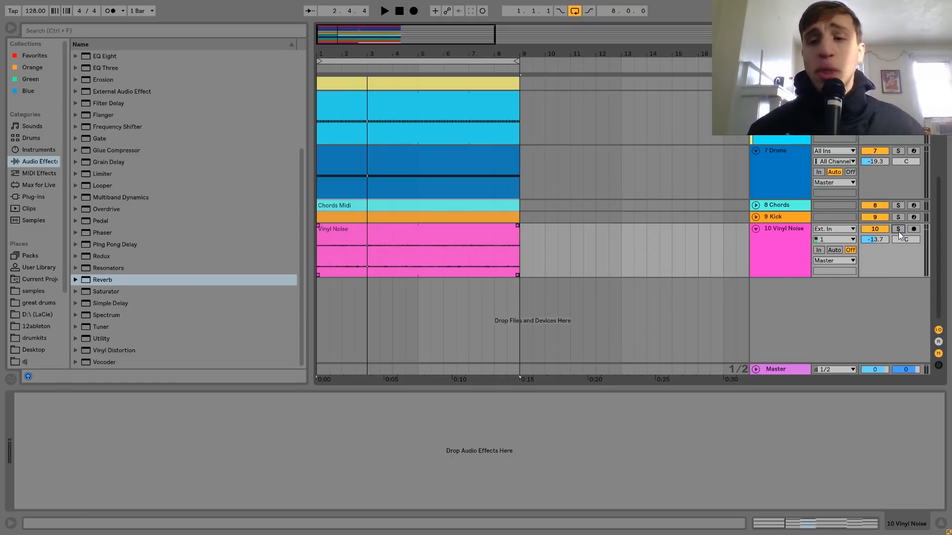